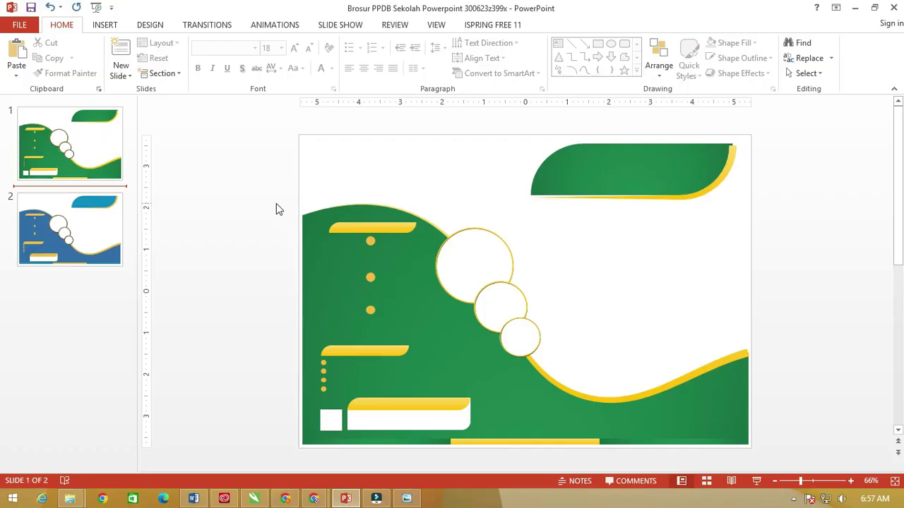
- Flip between the green first slide and the blue second slide, ending on the green slide
left_click(370, 231)
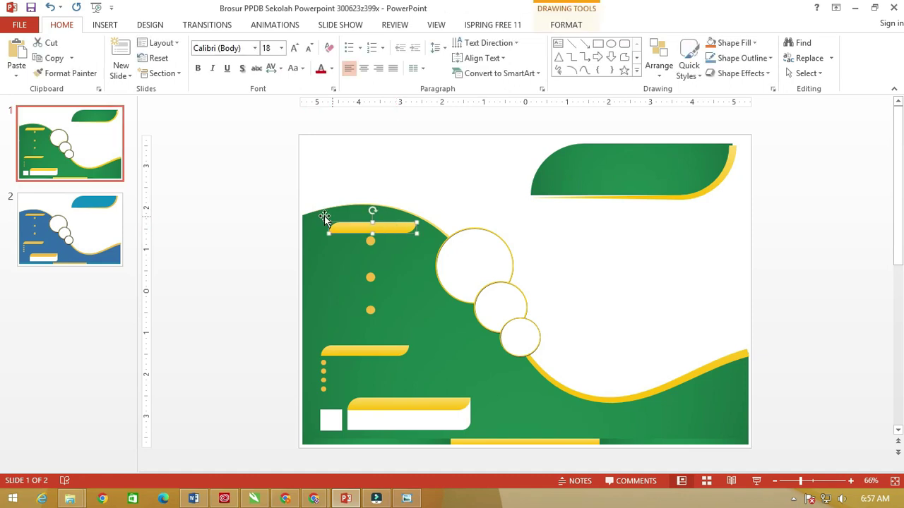
left_click(86, 229)
left_click(87, 149)
left_click(85, 226)
left_click(88, 151)
left_click(84, 221)
left_click(73, 143)
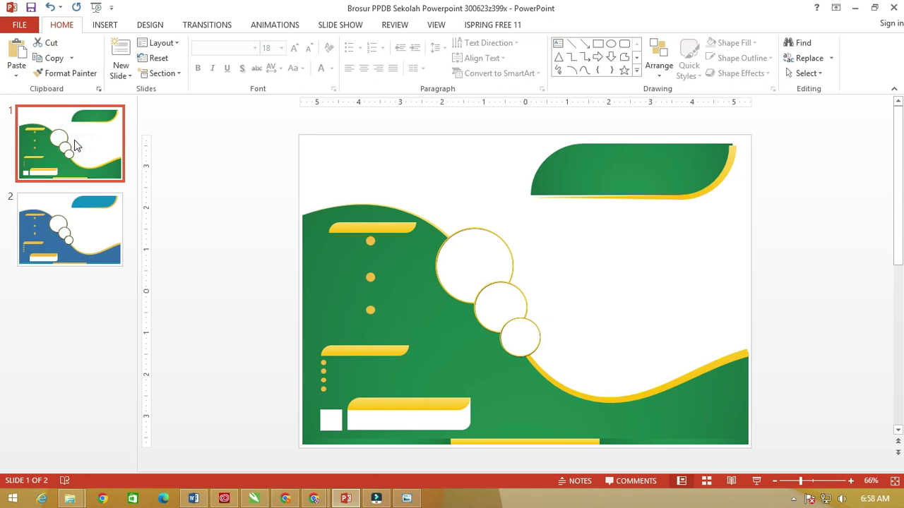
left_click(64, 217)
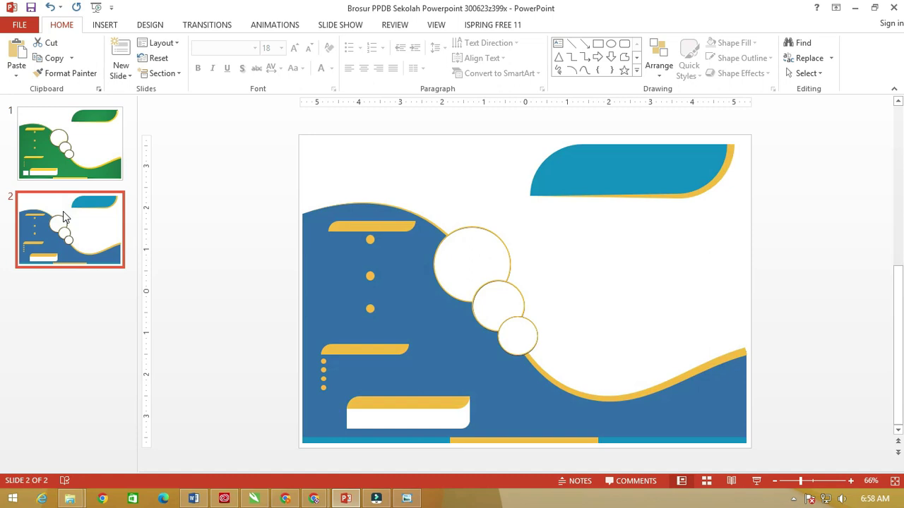
left_click(78, 149)
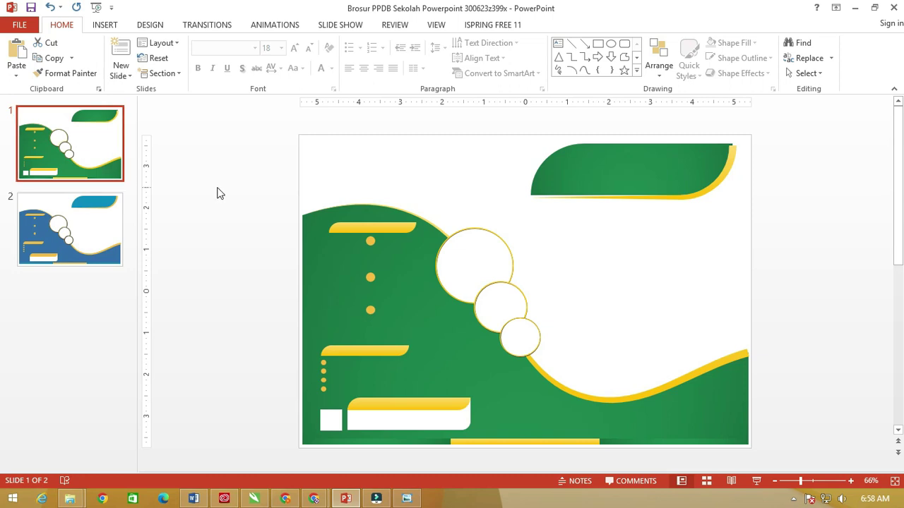
- Draw a trial text box on the top-right green banner
left_click(113, 26)
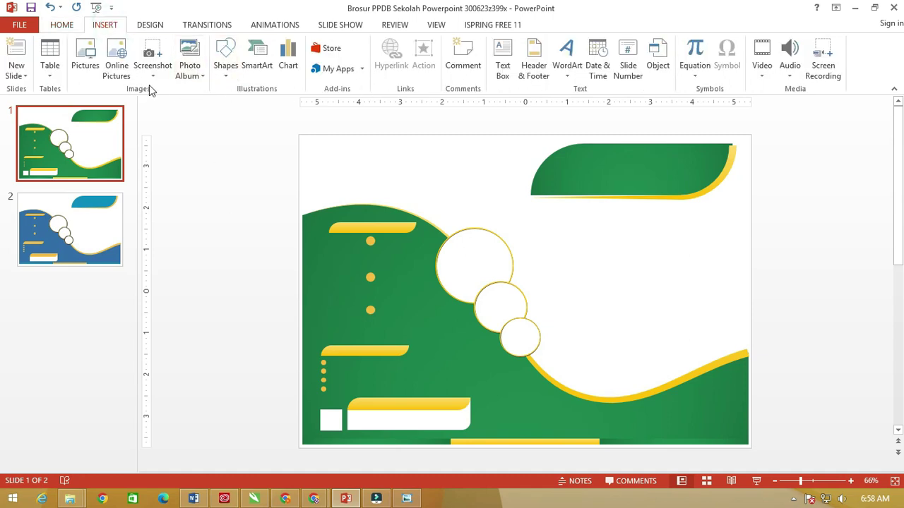
left_click(232, 79)
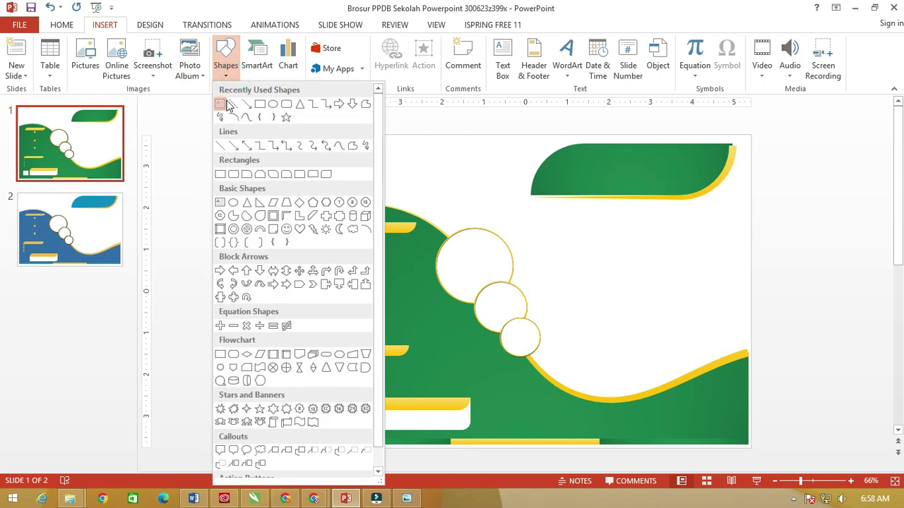
left_click(227, 105)
left_click_drag(541, 146, 641, 185)
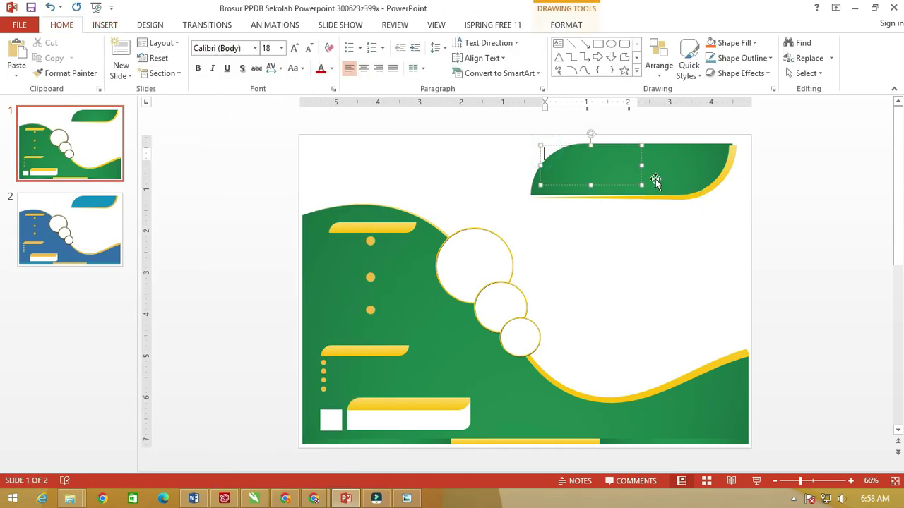
left_click(688, 196)
scroll(688, 198, "up", 2, "ctrl")
scroll(687, 199, "up", 2, "ctrl")
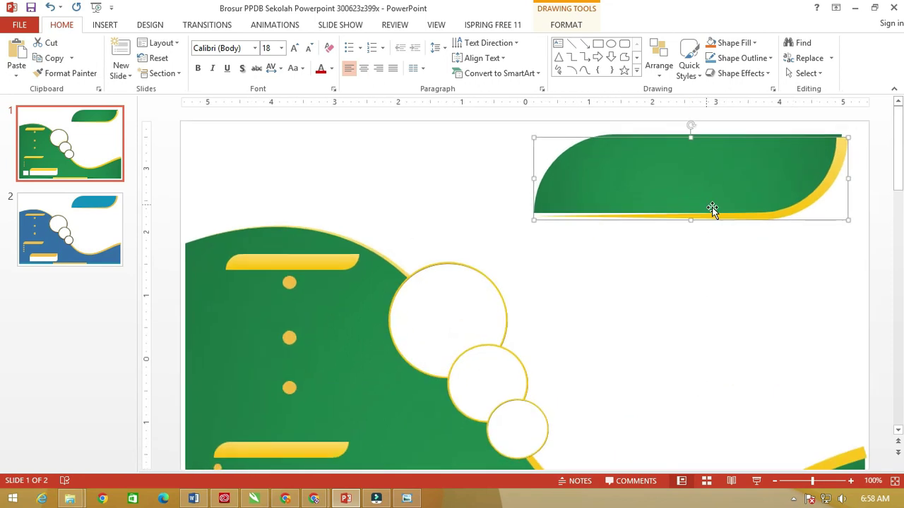
scroll(496, 206, "down", 3, "ctrl")
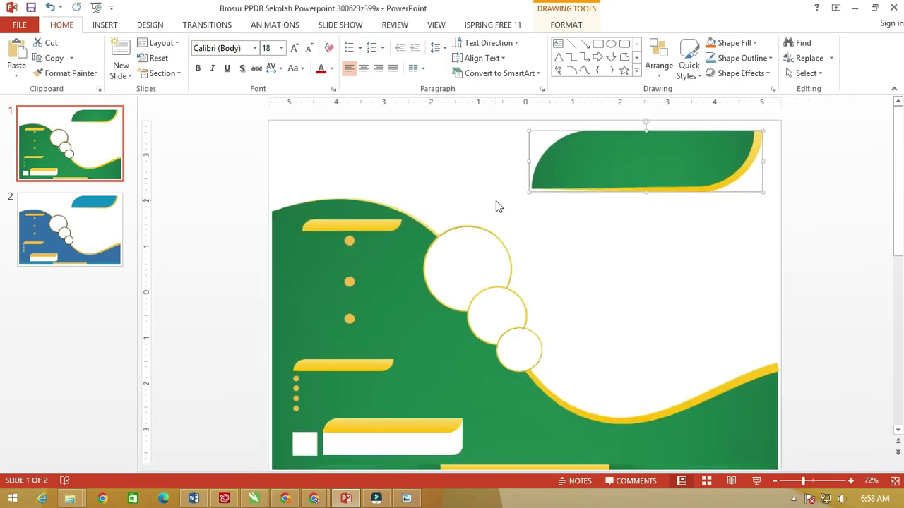
- Shift the trial text box left on the banner, deselect it, and return to Insert
left_click(376, 226)
scroll(376, 226, "up", 10, "ctrl")
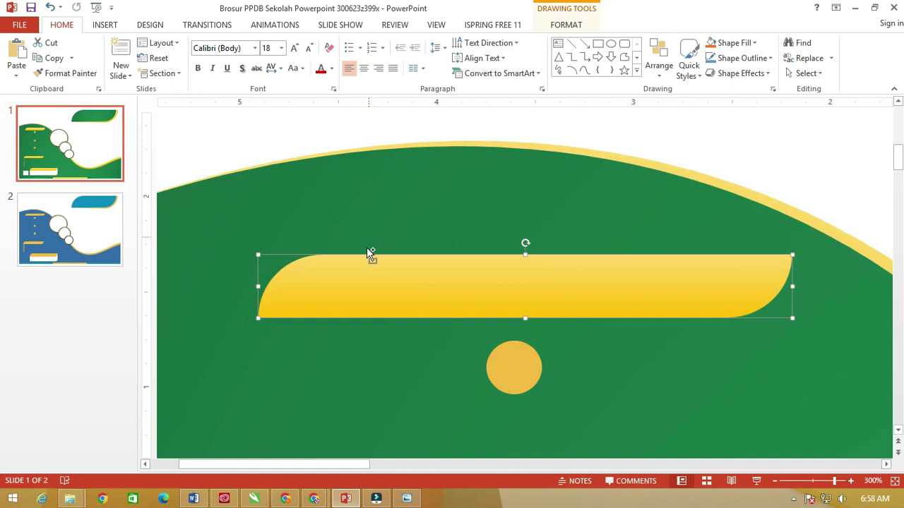
scroll(372, 242, "down", 10, "ctrl")
left_click(528, 237)
scroll(537, 251, "up", 1, "ctrl")
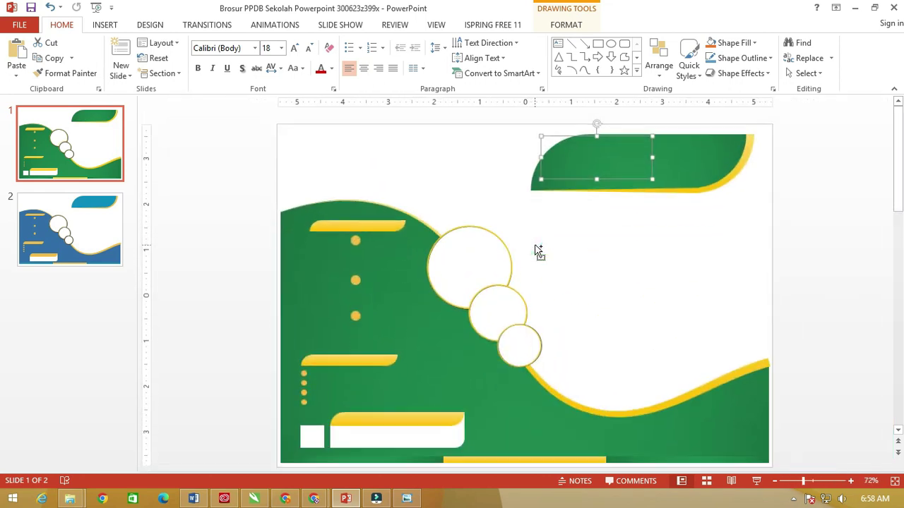
double_click(571, 156)
left_click(544, 147)
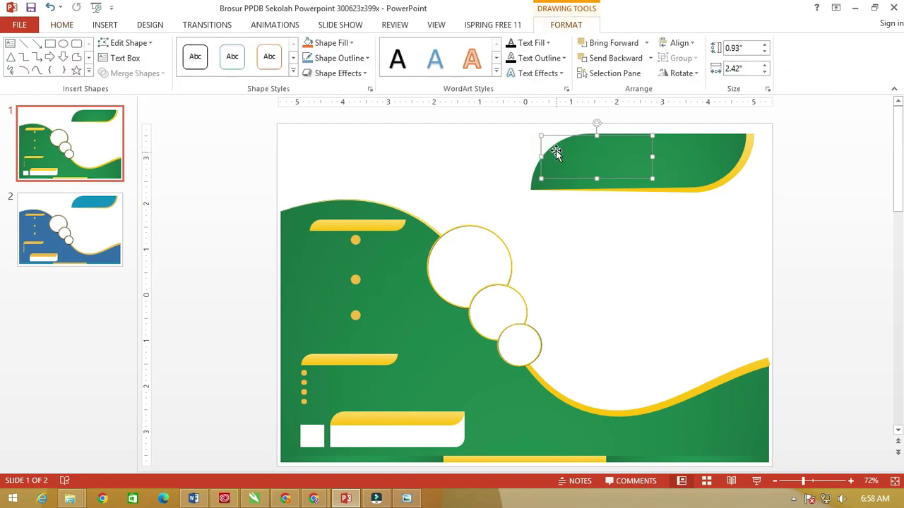
left_click_drag(548, 136, 519, 143)
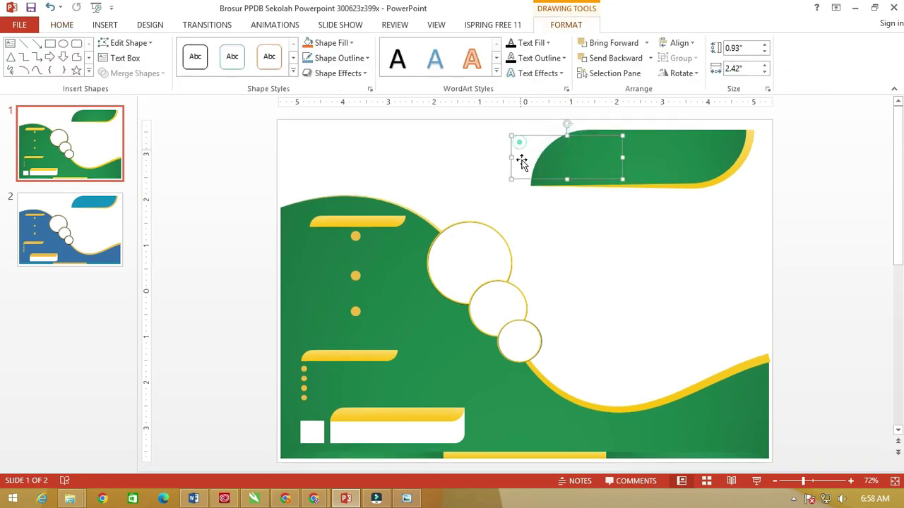
left_click(493, 137)
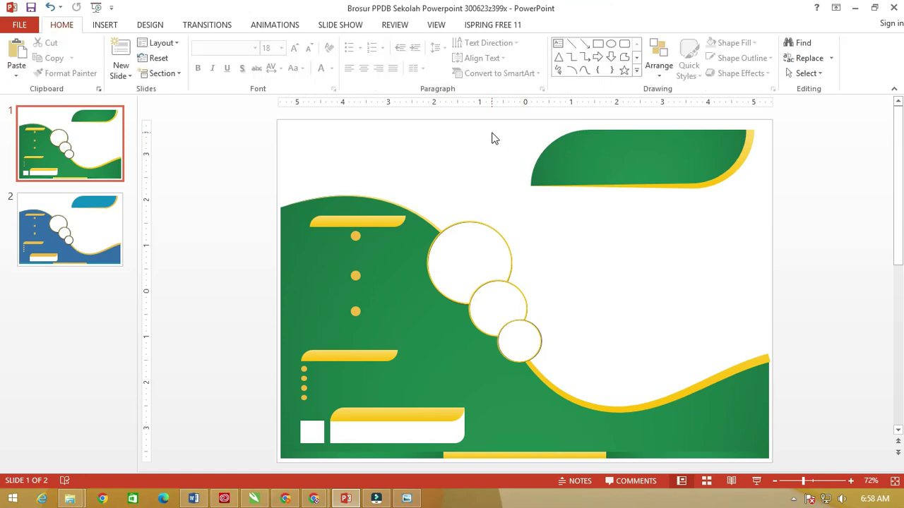
left_click(105, 25)
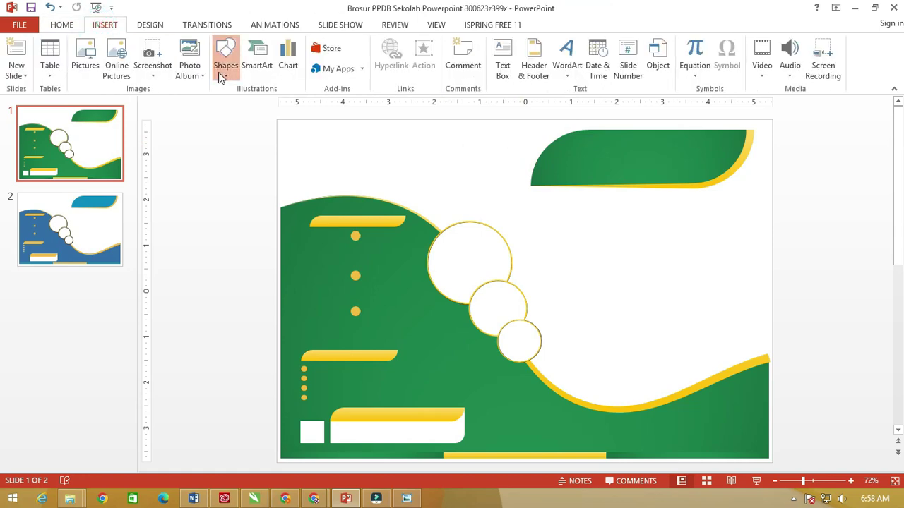
- Draw a text box on the green banner and enter MTSN in enlarged bold capitals
left_click(221, 71)
left_click(225, 105)
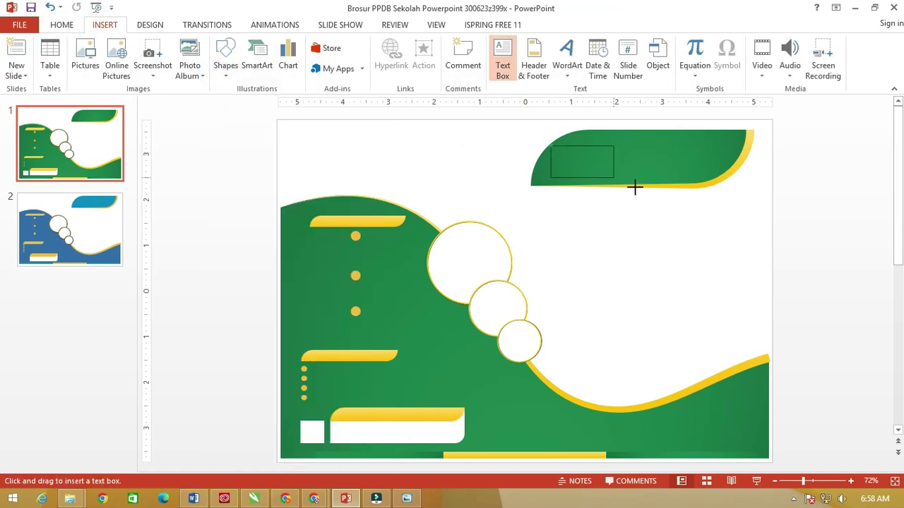
left_click_drag(634, 186, 642, 189)
type("mtsn")
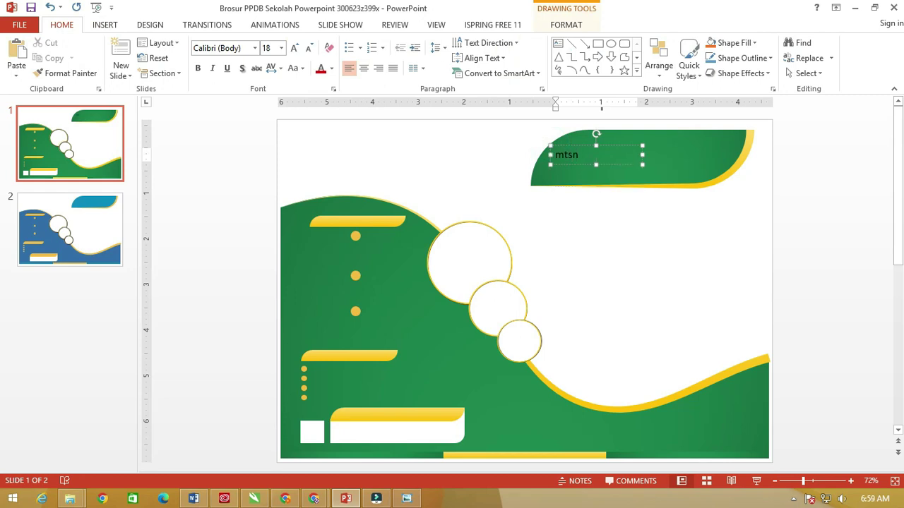
key("ctrl+a")
key("shift+F3")
key("shift+F3")
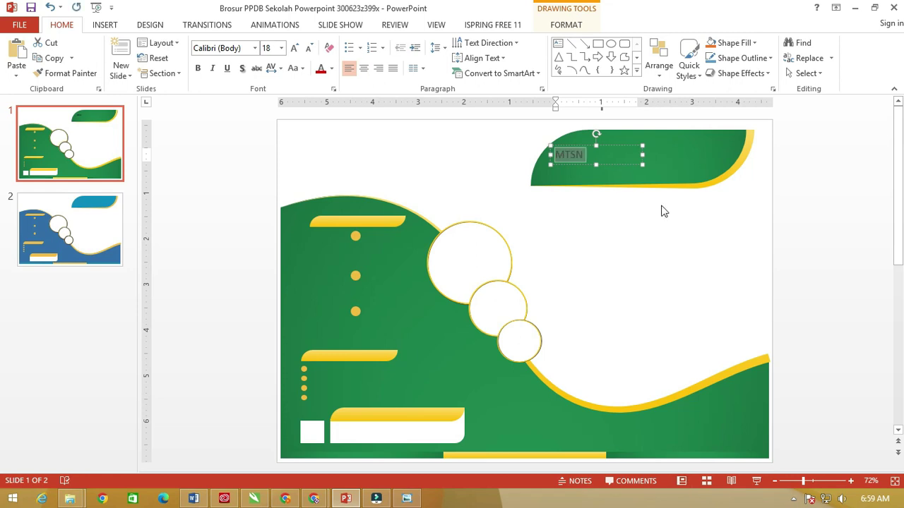
key("ctrl+shift+period")
key("ctrl+shift+period")
key("ctrl+shift+period")
key("ctrl+shift+period")
key("ctrl+shift+period")
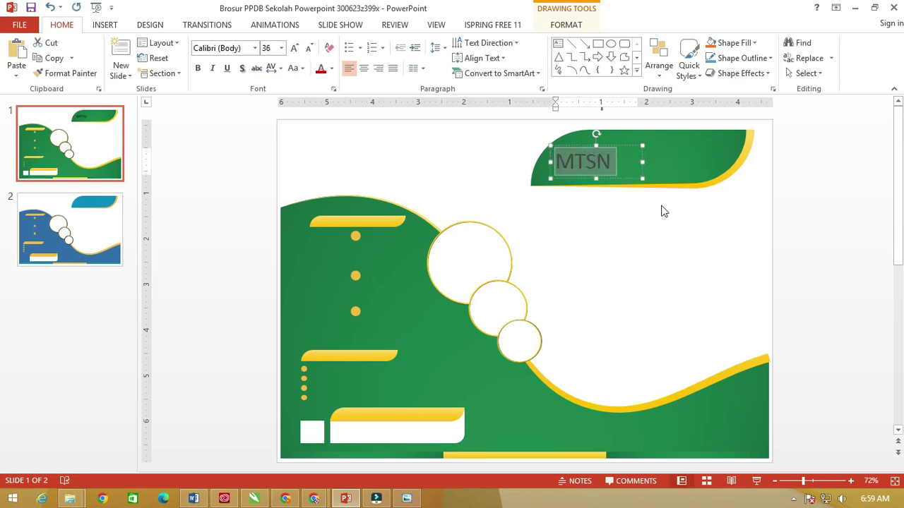
key("ctrl+shift+period")
key("ctrl+shift+period")
key("ctrl+b")
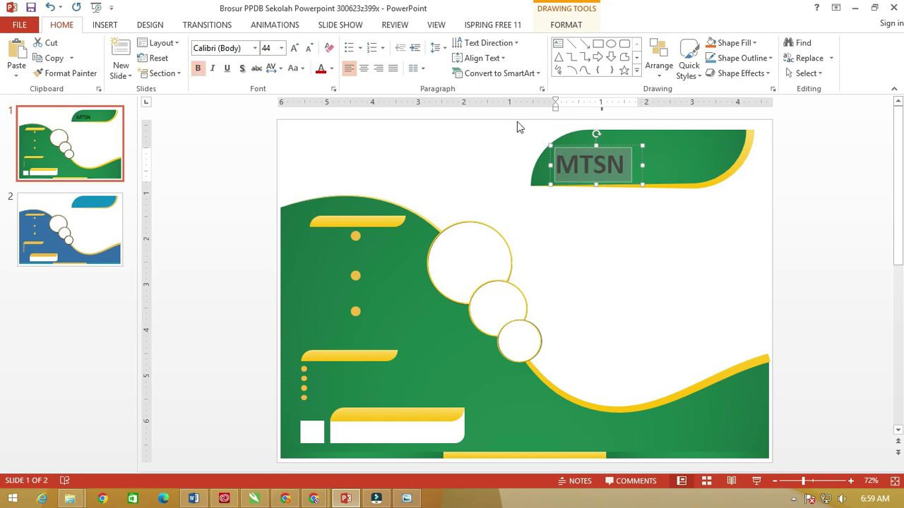
- Set MTSN to white 60 pt Sansita on one line, raised on the banner
left_click(237, 45)
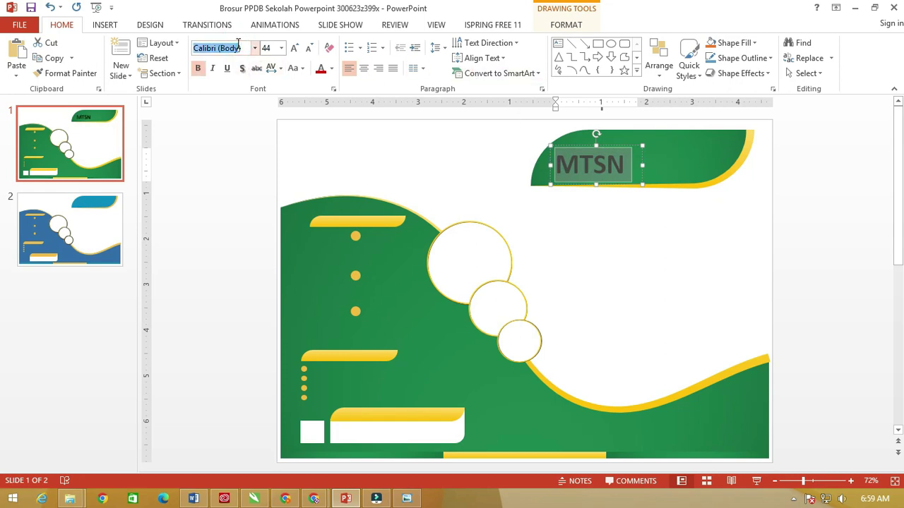
type("sa")
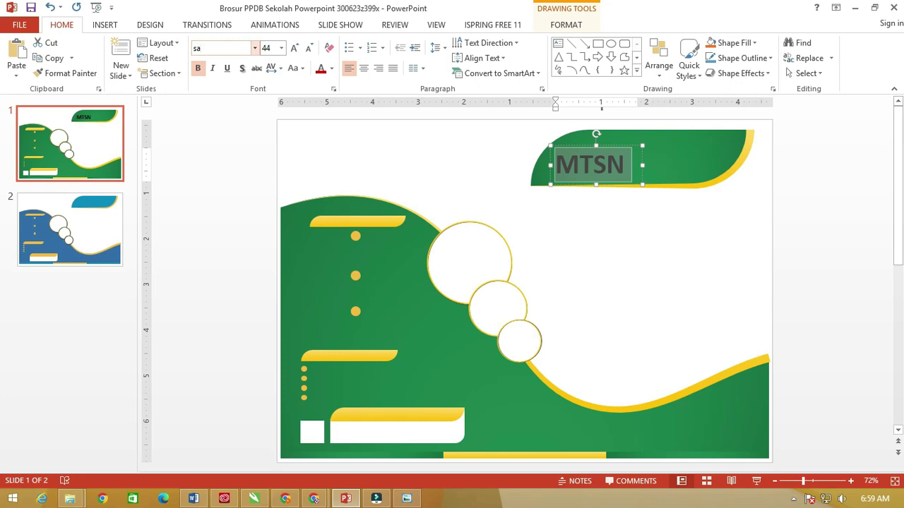
type("nsit")
key("Return")
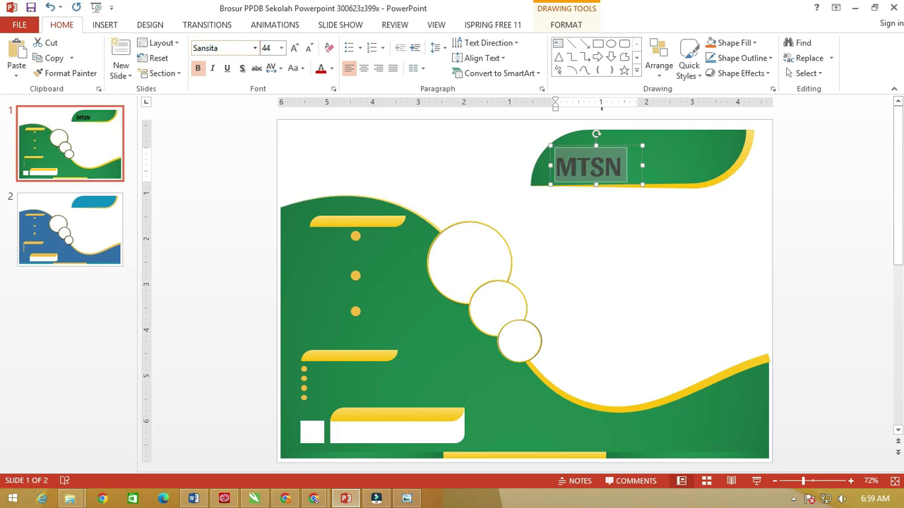
key("ctrl+shift+period")
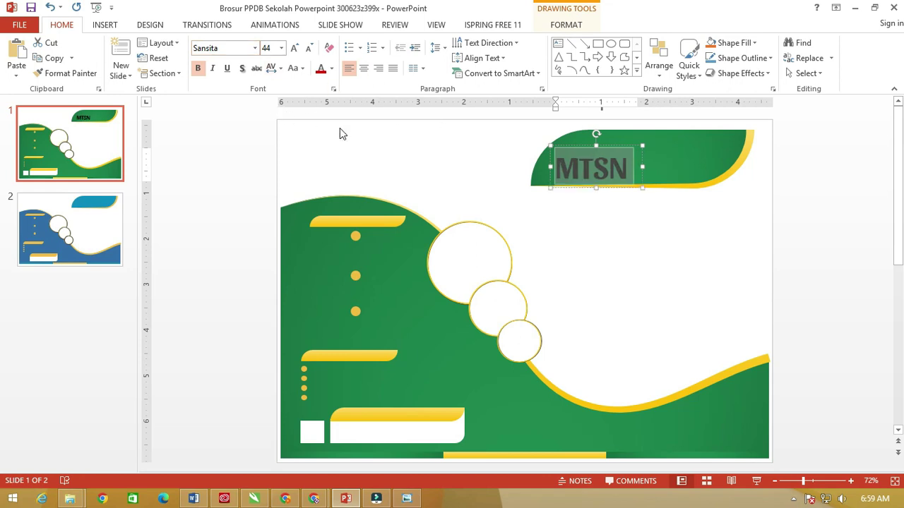
key("ctrl+shift+period")
key("ctrl+shift+period")
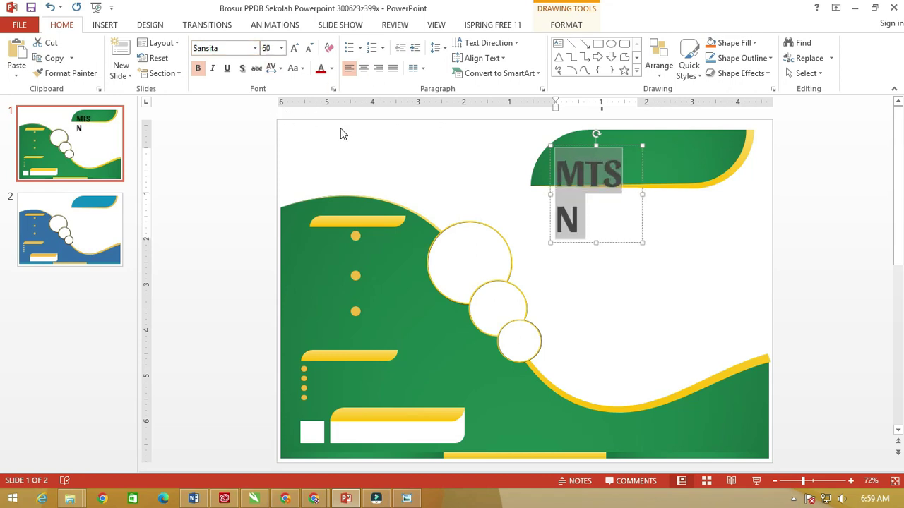
left_click_drag(642, 194, 658, 194)
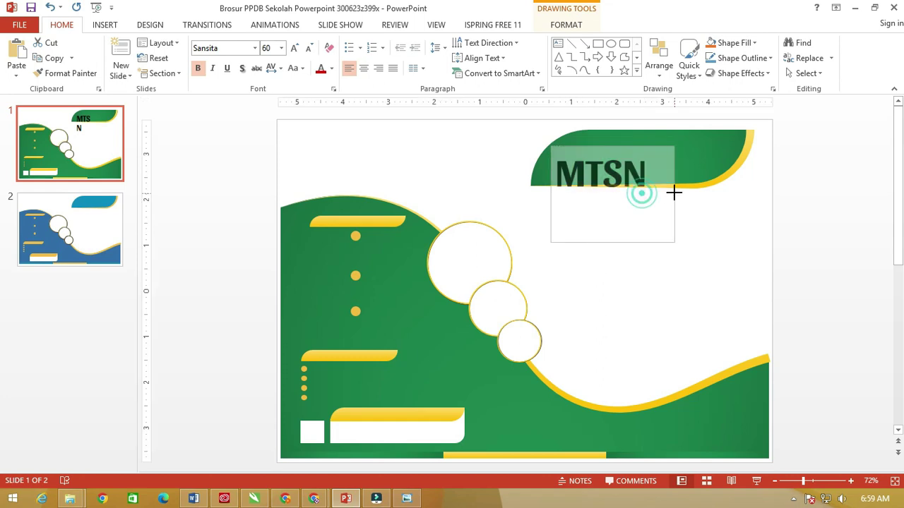
left_click(579, 139)
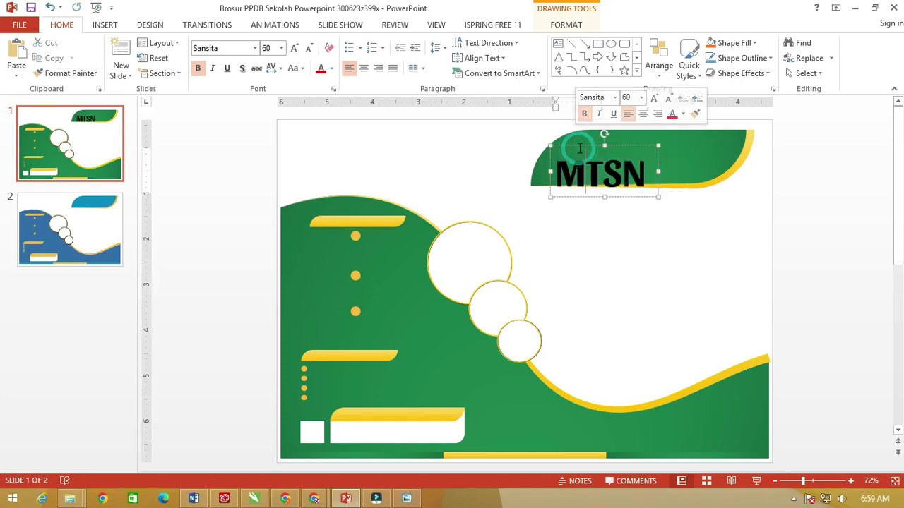
left_click_drag(579, 145, 579, 136)
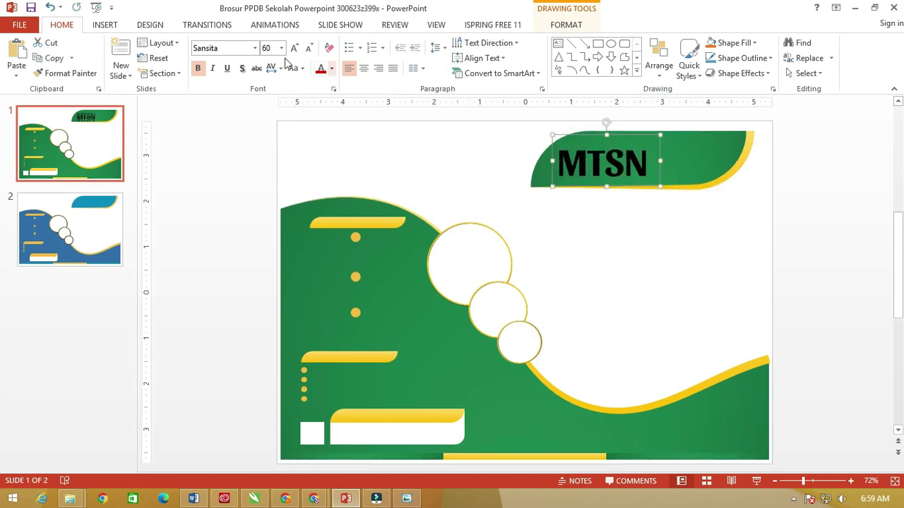
left_click(331, 69)
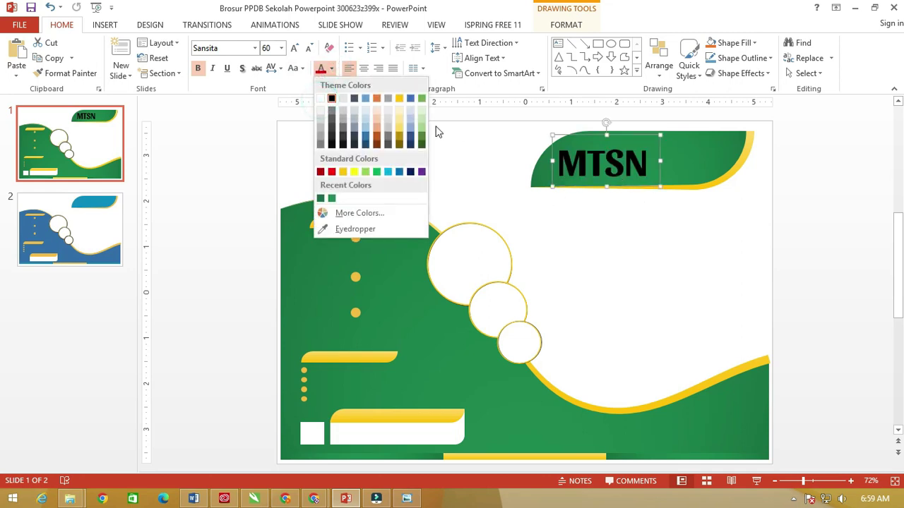
left_click(321, 99)
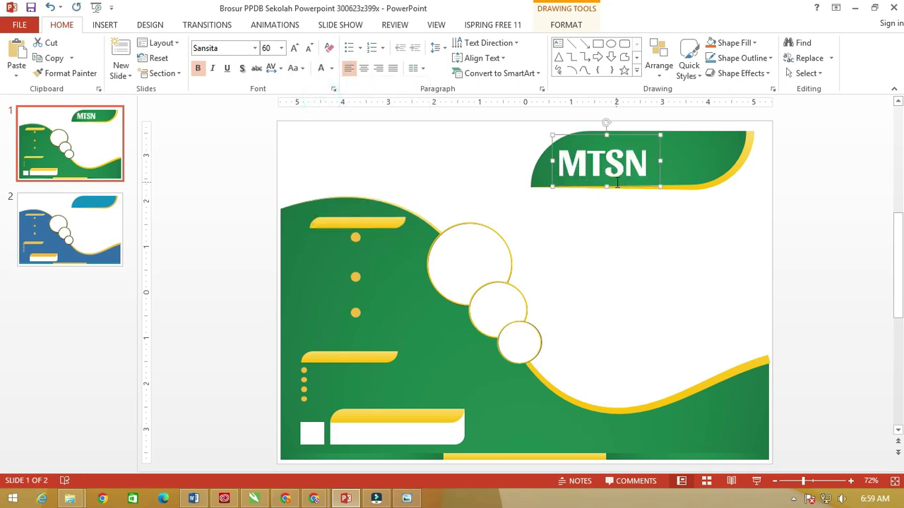
- Copy the MTSN box to its right, type Belajarnesia, and shrink its font
left_click_drag(636, 133, 729, 135)
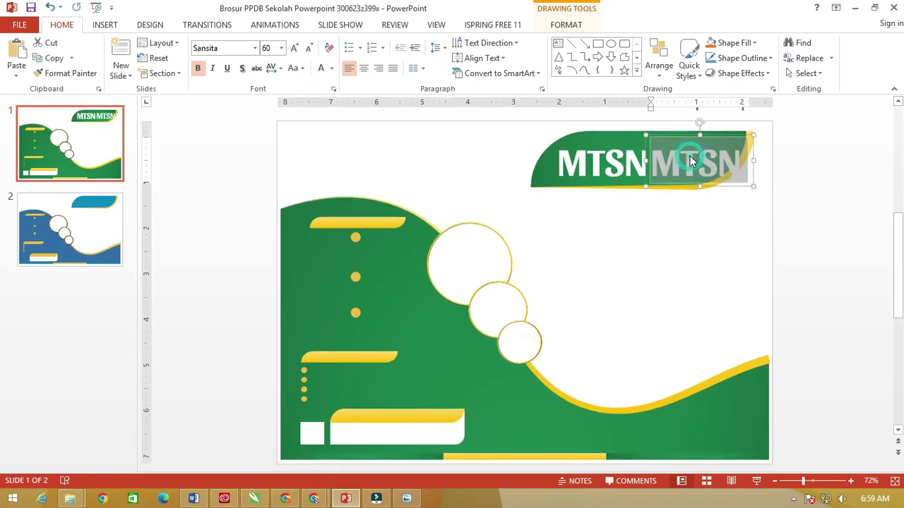
type("Belajar")
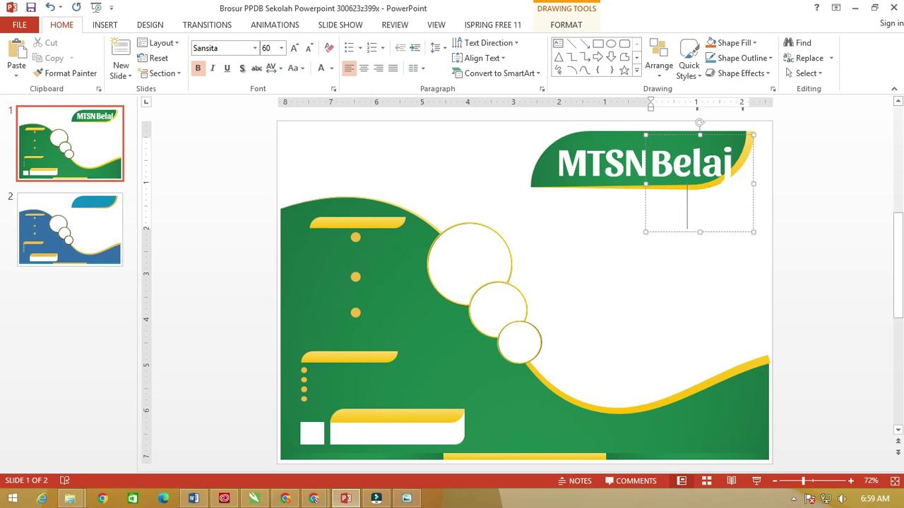
key("ctrl+a")
key("ctrl+shift+comma")
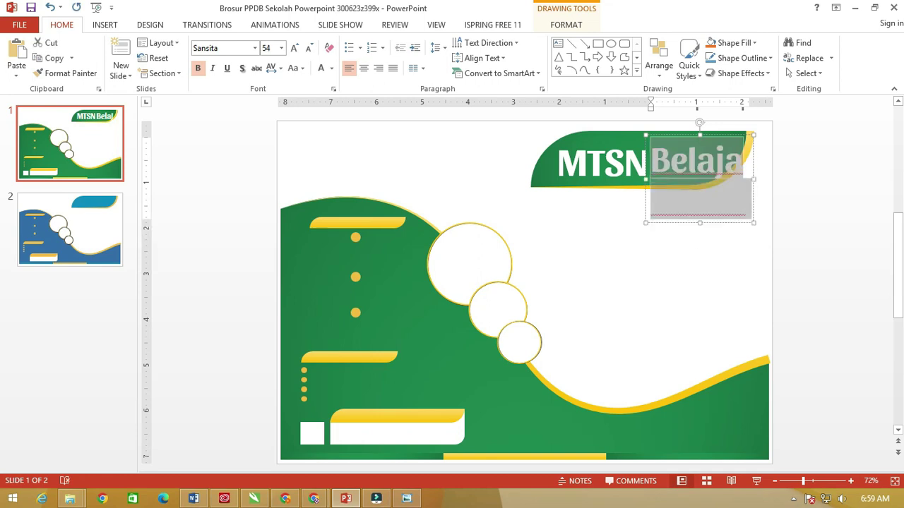
key("ctrl+shift+comma")
key("ctrl+shift+comma")
key("ctrl+shift+comma")
key("ctrl+shift+comma")
key("ctrl+shift+comma")
key("ctrl+shift+comma")
key("ctrl+shift+comma")
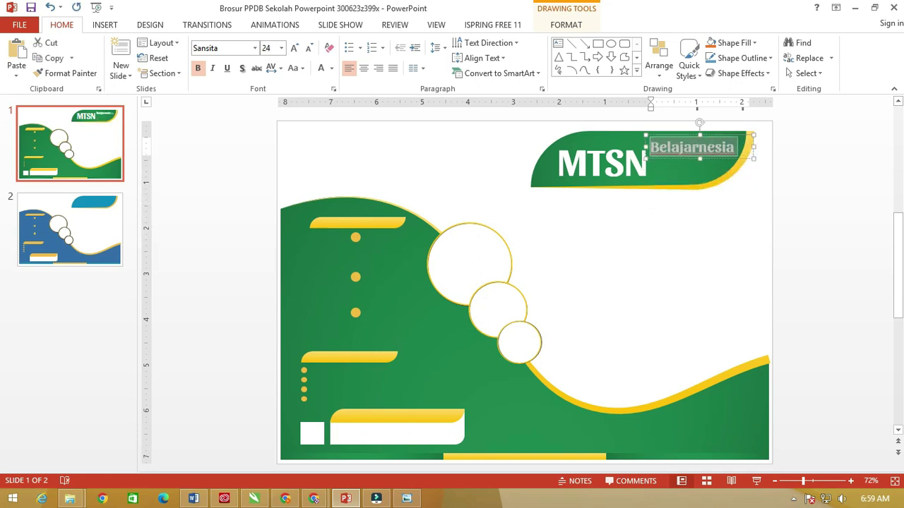
scroll(690, 173, "up", 1)
left_click(694, 152)
- Copy Belajarnesia below itself as a second line reading indonesia
left_click_drag(694, 152, 694, 179)
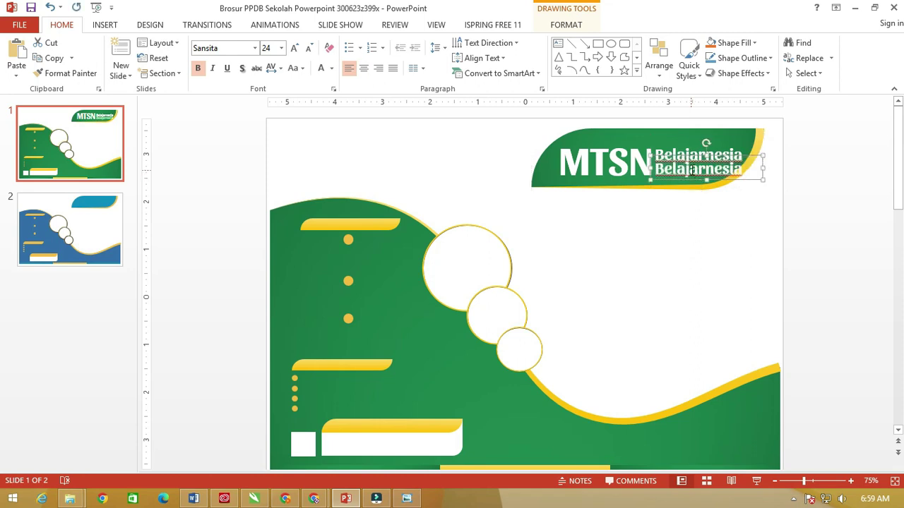
type("indonesia")
left_click(635, 161, "shift")
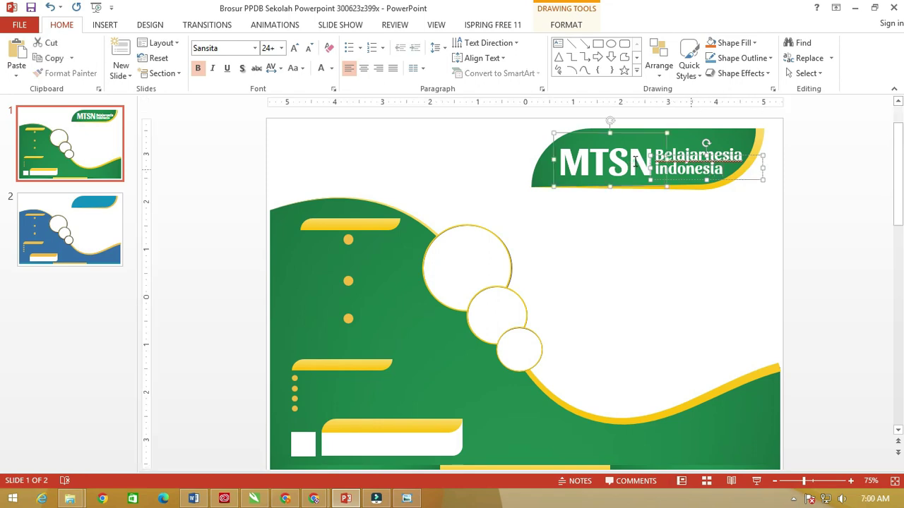
- Nudge MTSN and the Belajarnesia caption up together so they line up
left_click(687, 159, "shift")
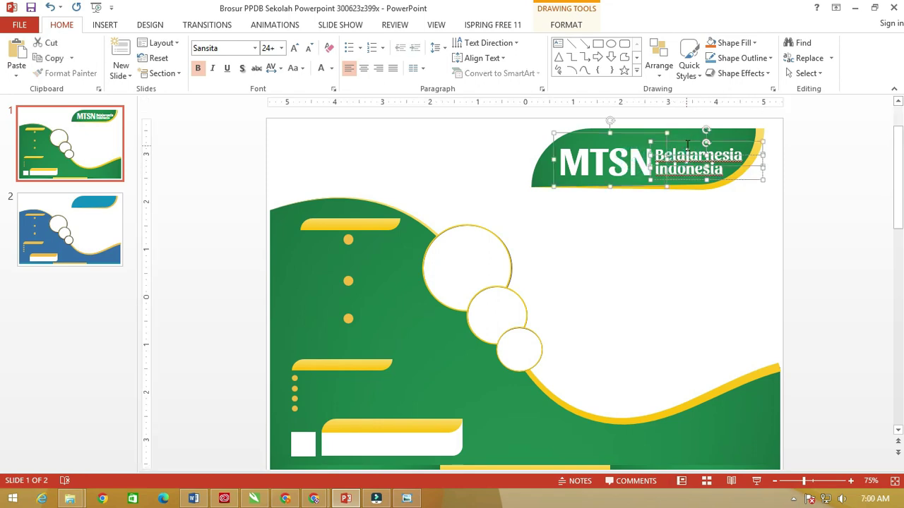
left_click_drag(685, 141, 682, 136)
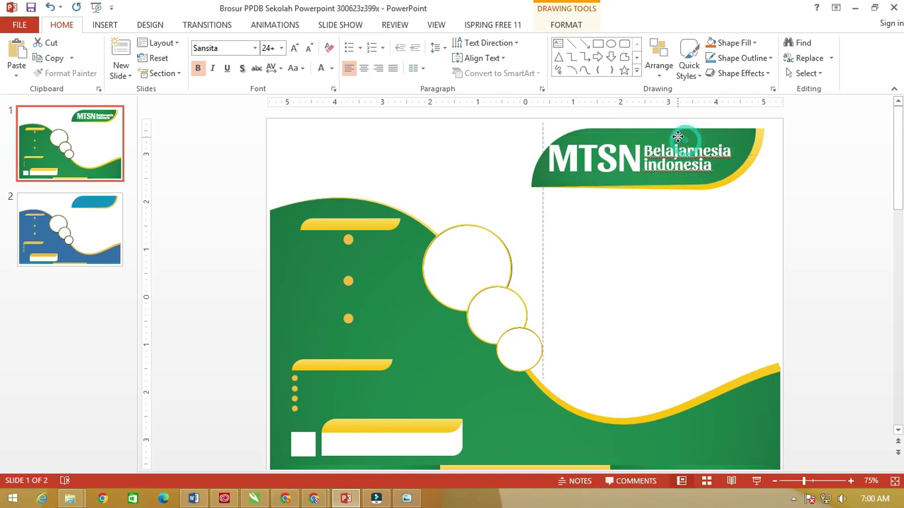
left_click(718, 186)
left_click(687, 151)
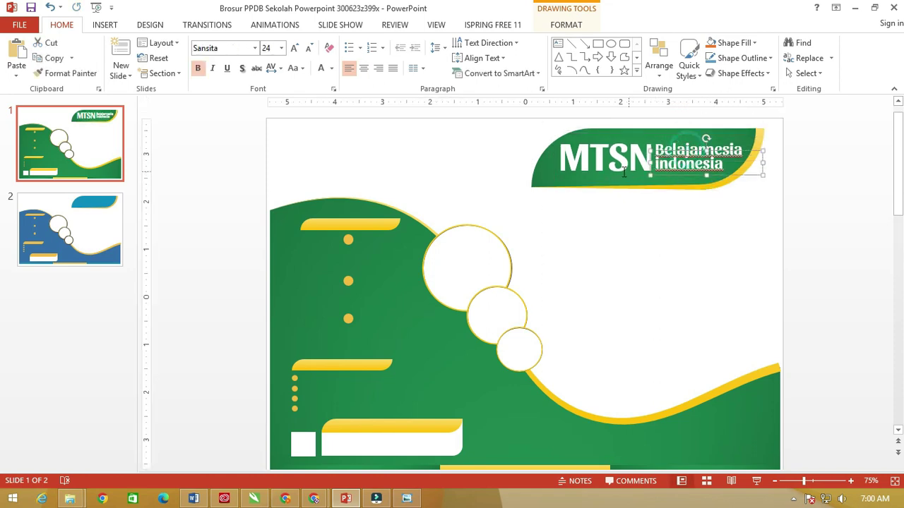
left_click(704, 151)
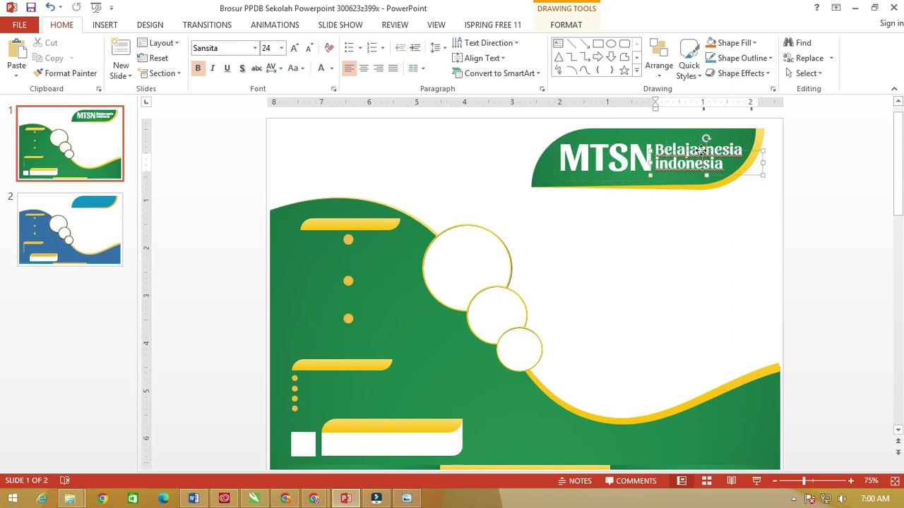
left_click_drag(701, 150, 579, 183)
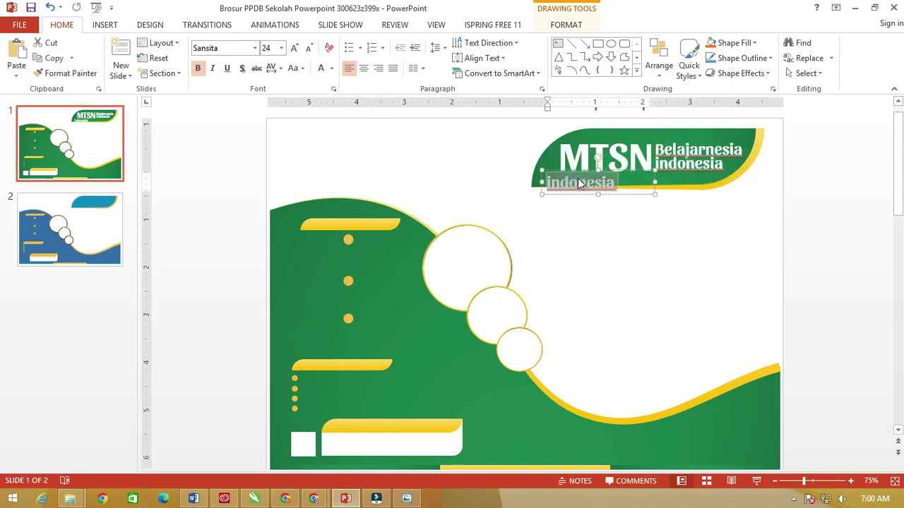
key("Home")
type("aaq")
key("BackSpace")
key("BackSpace")
key("BackSpace")
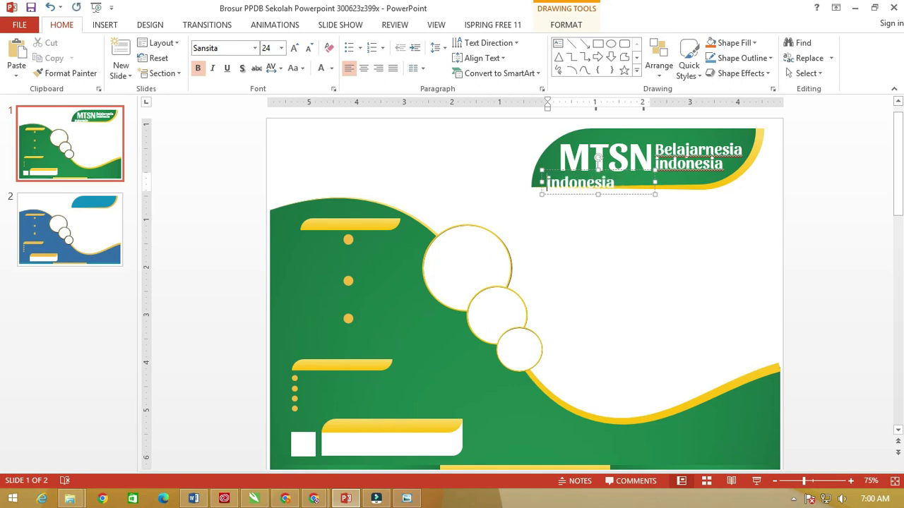
type("www.belajarn")
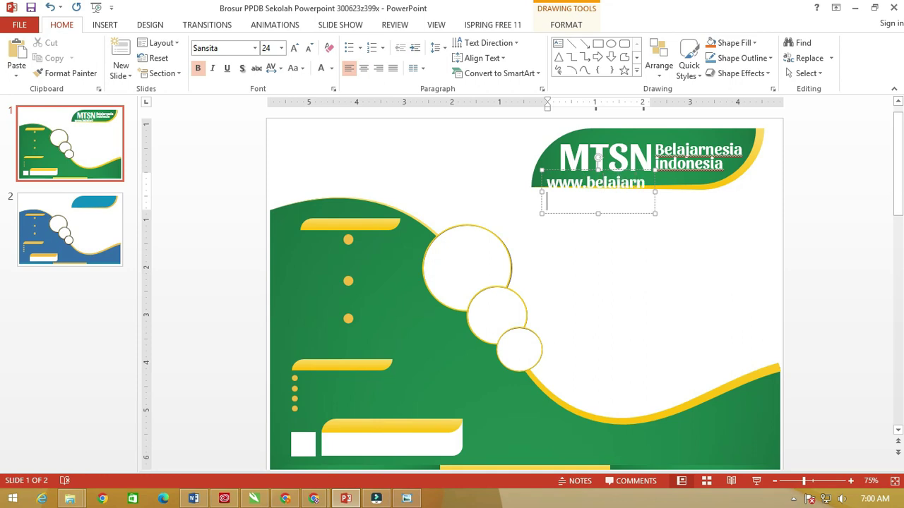
type("si")
left_click_drag(656, 191, 731, 191)
left_click(720, 186)
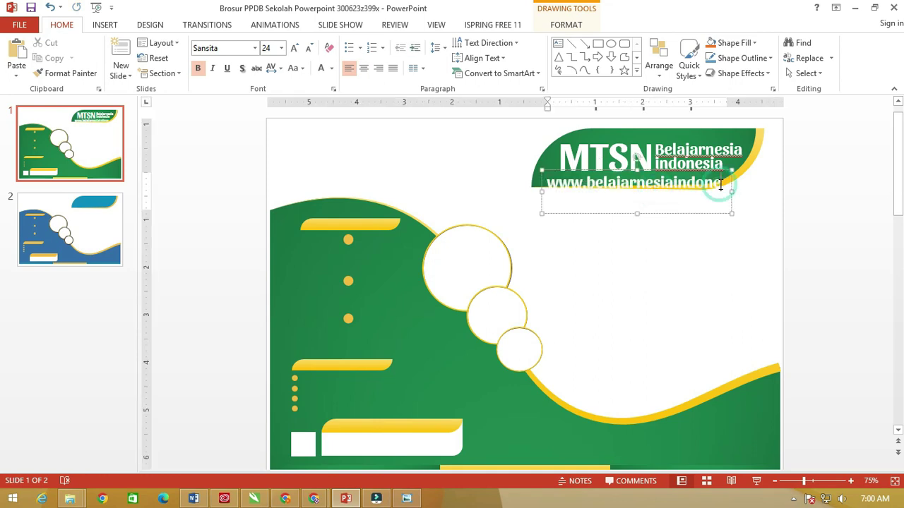
key("ctrl+a")
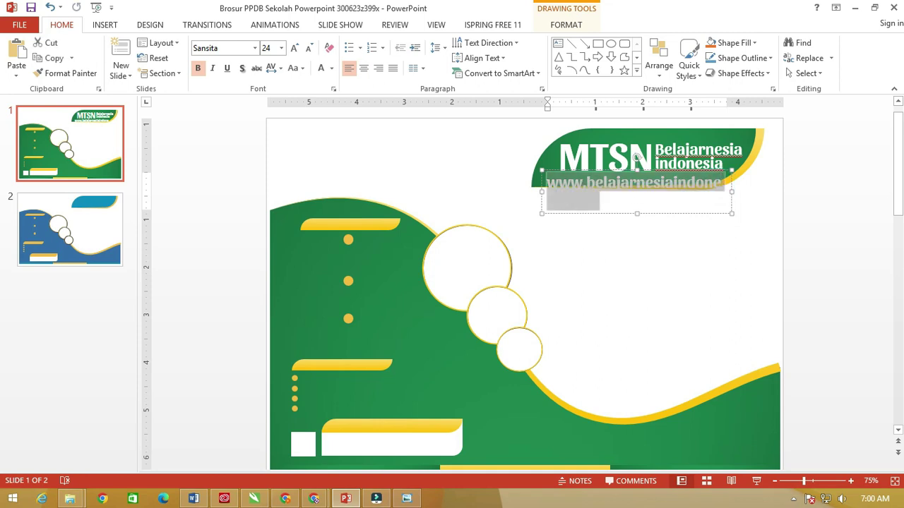
key("ctrl+shift+less")
key("ctrl+shift+less")
key("ctrl+shift+less")
key("ctrl+shift+less")
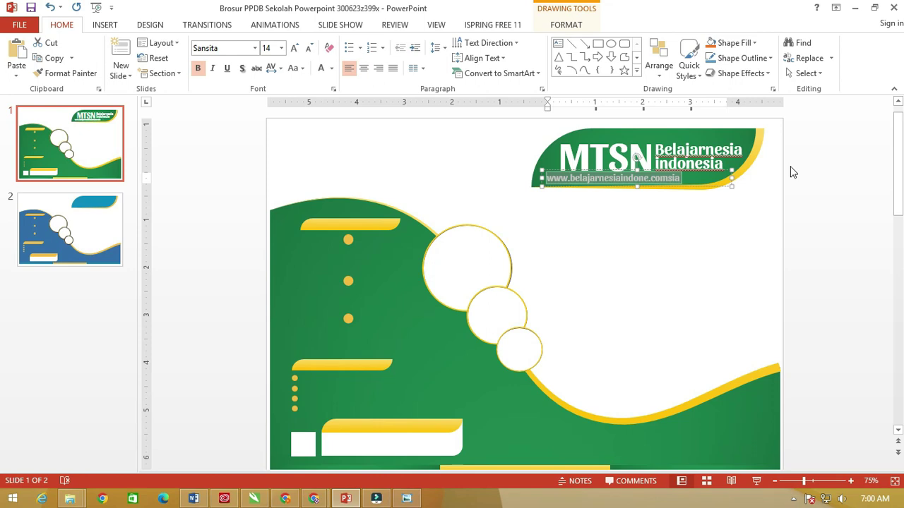
scroll(716, 182, "up", 5)
left_click(659, 222)
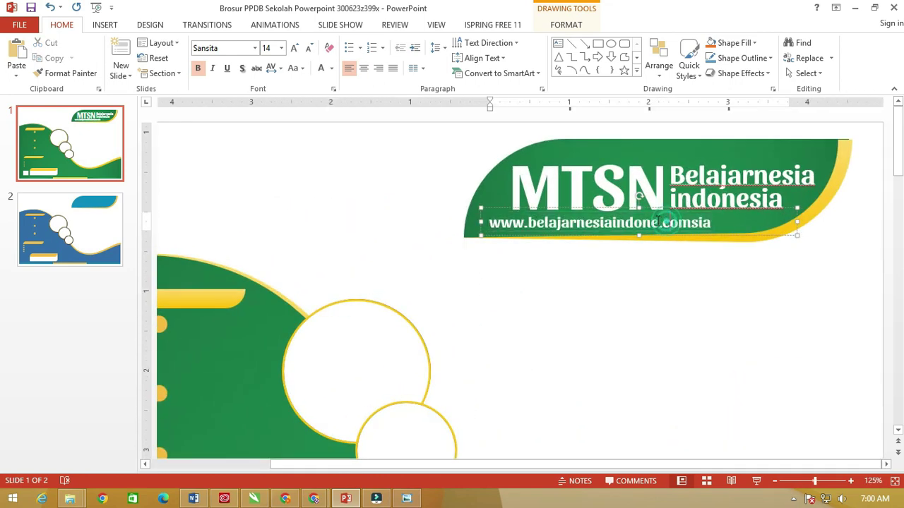
type("sia")
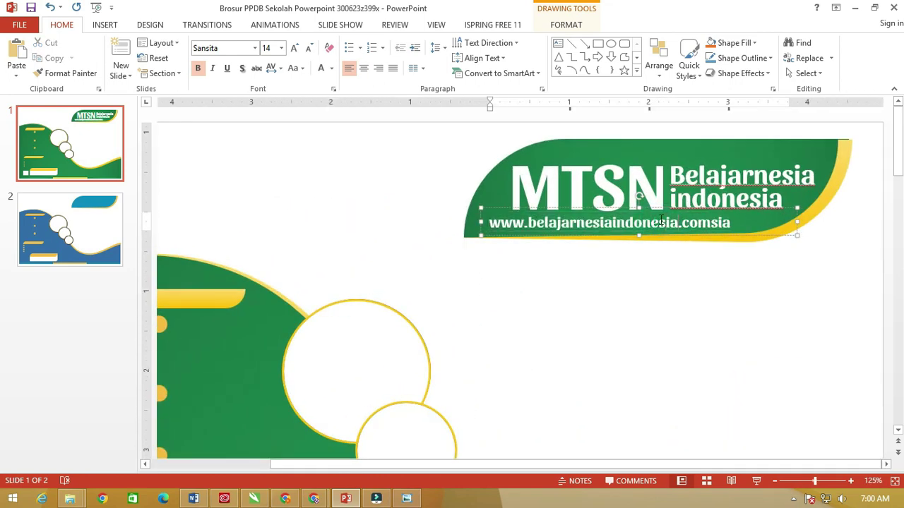
- Delete the stray trailing letters from the address and set it in gold Arial
triple_click(714, 224)
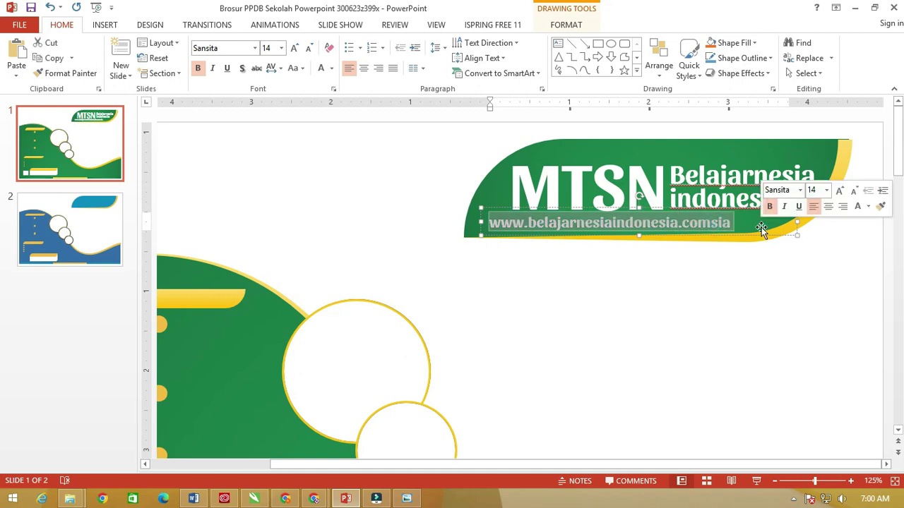
left_click(715, 222)
key("BackSpace")
key("BackSpace")
key("ctrl+a")
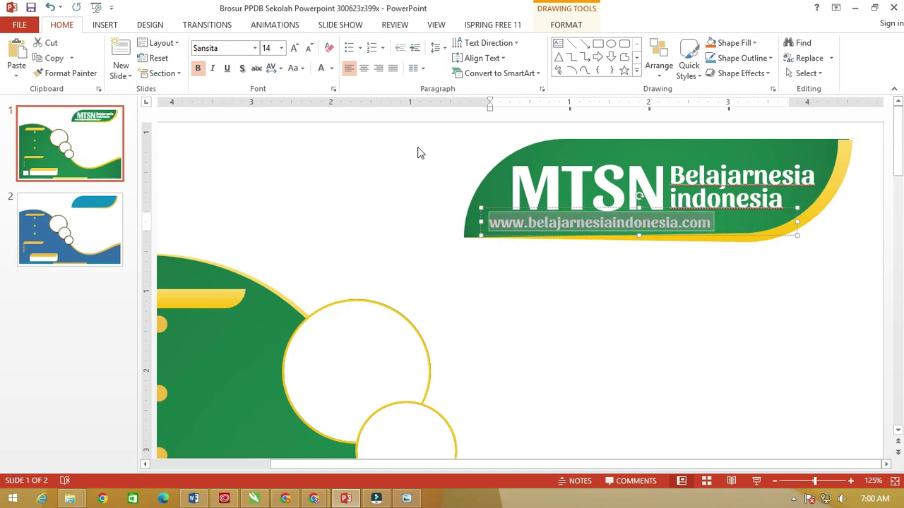
left_click(242, 50)
type("Arial")
key("Return")
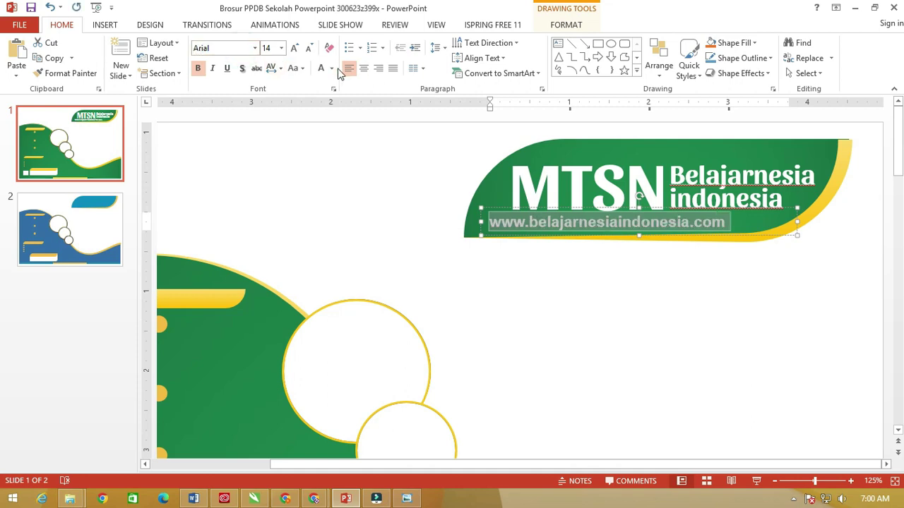
left_click(332, 68)
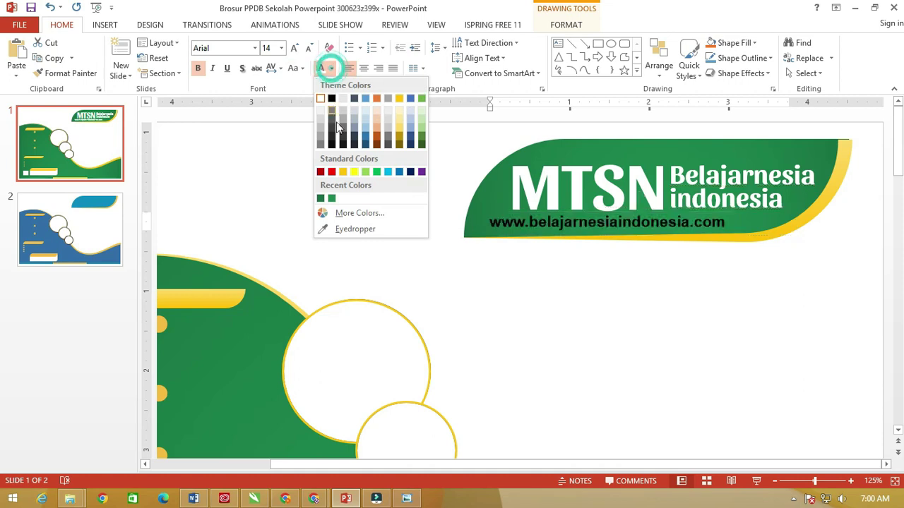
left_click(343, 172)
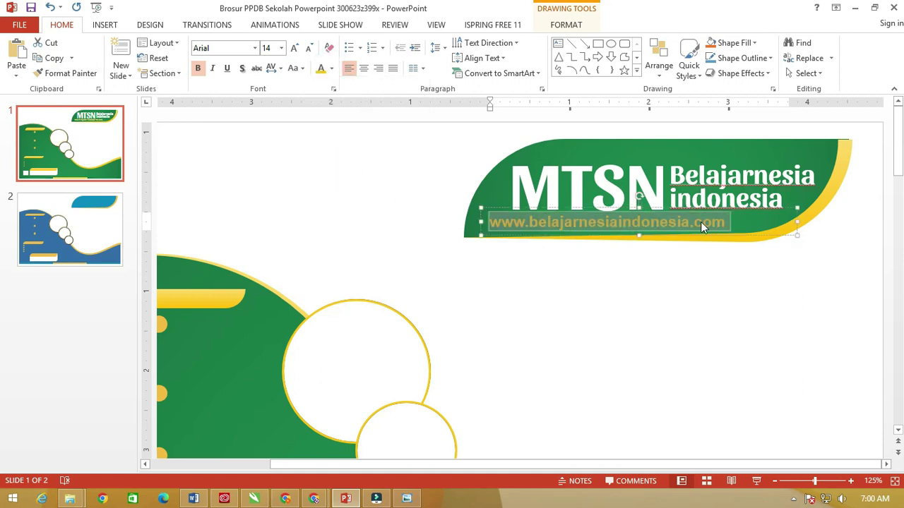
left_click(860, 220)
scroll(554, 197, "down", 2)
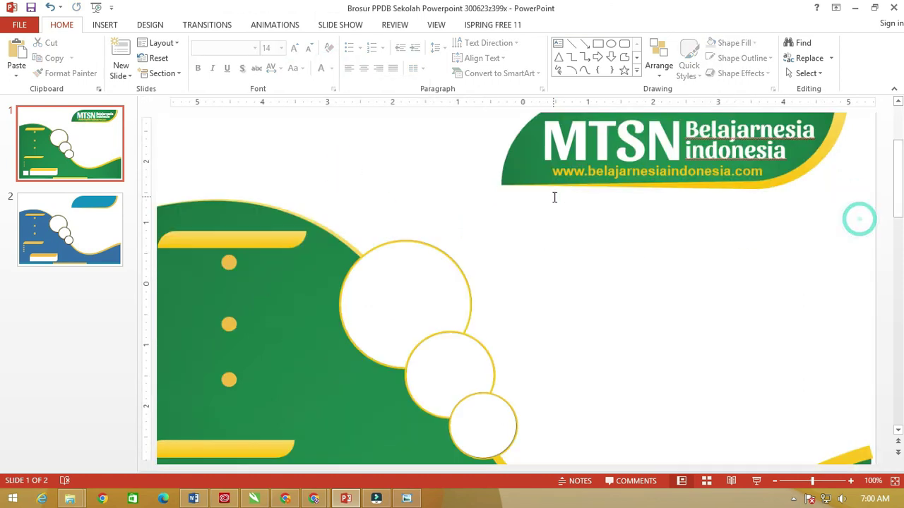
scroll(554, 197, "down", 3)
scroll(555, 198, "down", 1)
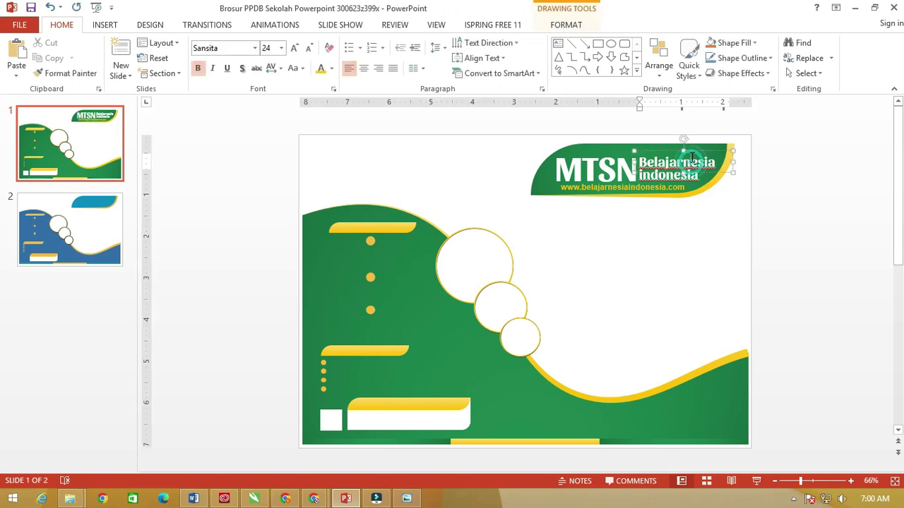
- Copy Belajarnesia onto the top yellow bar as a centered black 12 pt 'Alur Pendaftaran' label
left_click_drag(692, 163, 380, 215)
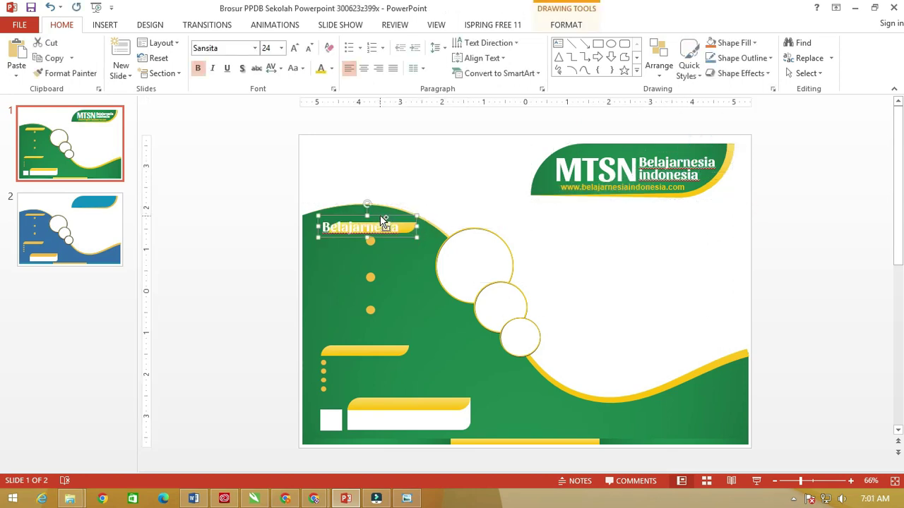
scroll(380, 215, "up", 4, "ctrl")
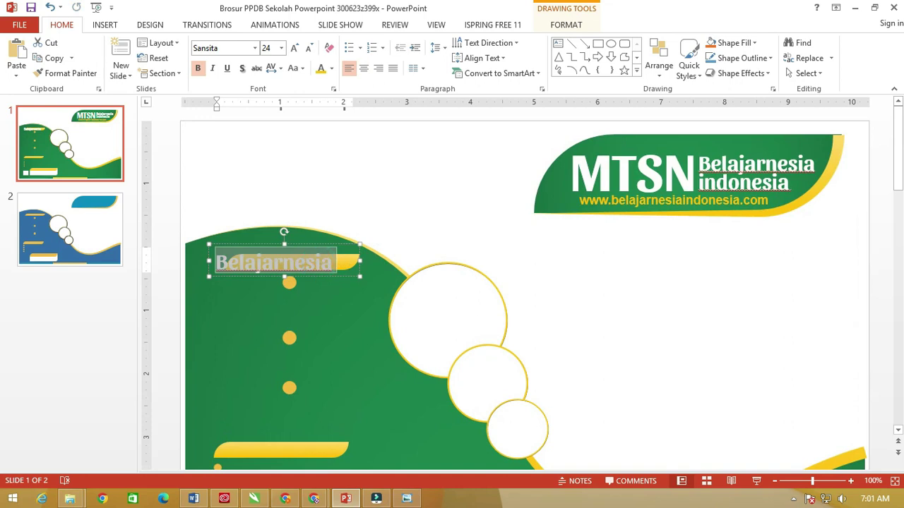
type("Alur Penda")
type("ar")
key("BackSpace")
key("BackSpace")
type("ta")
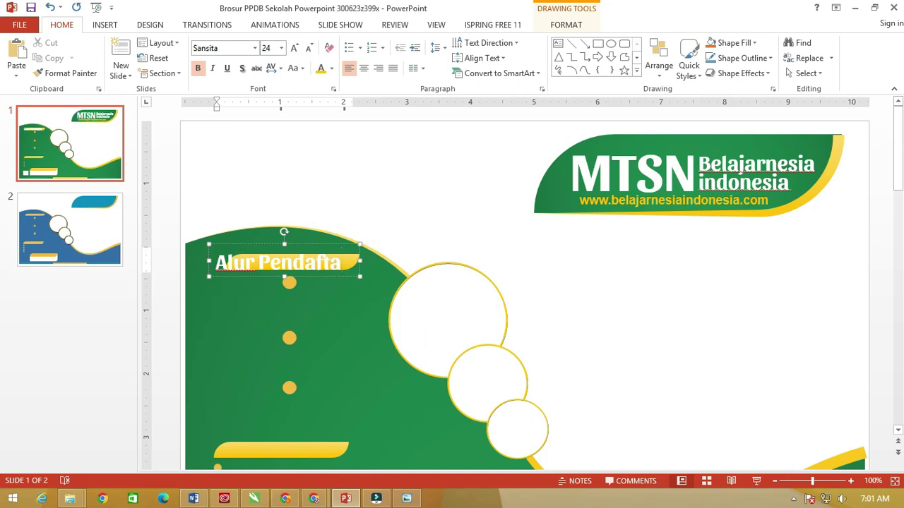
type("ran")
key("ctrl+a")
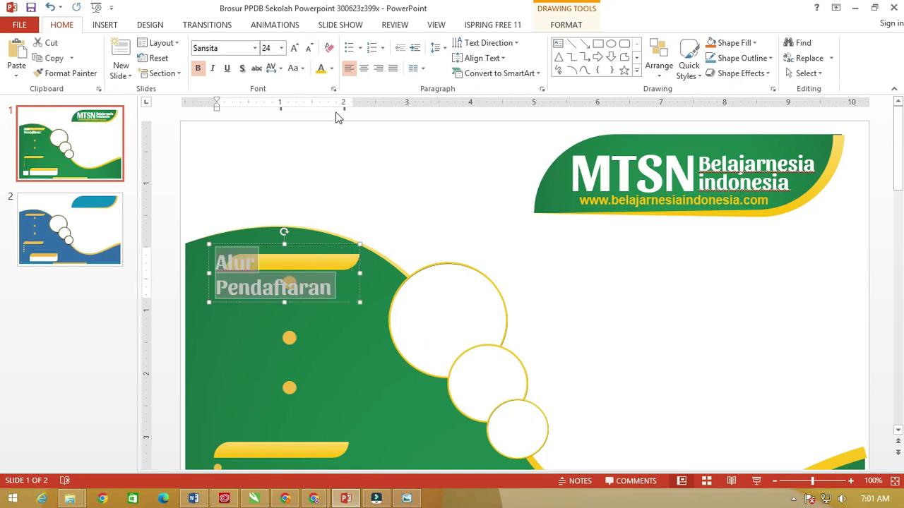
left_click(331, 68)
left_click(333, 99)
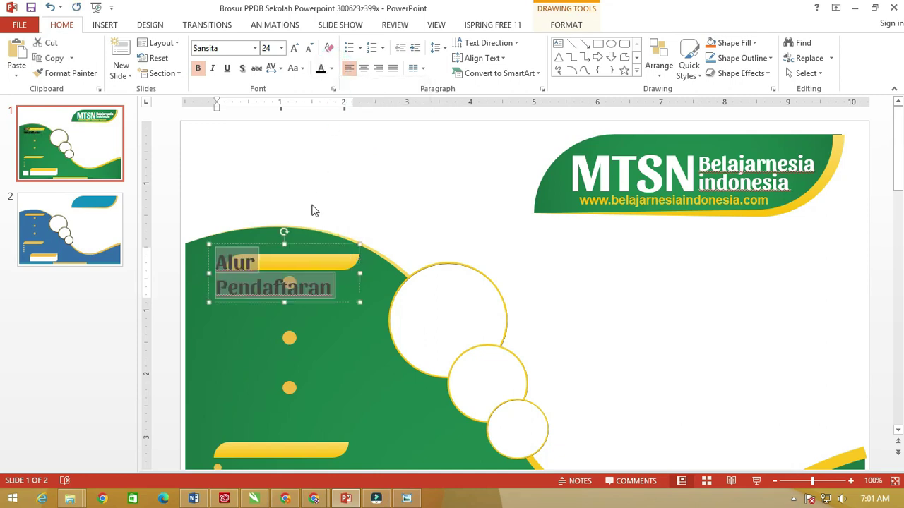
key("ctrl+shift+less")
key("ctrl+shift+less")
key("ctrl+shift+less")
key("ctrl+shift+less")
key("ctrl+shift+less")
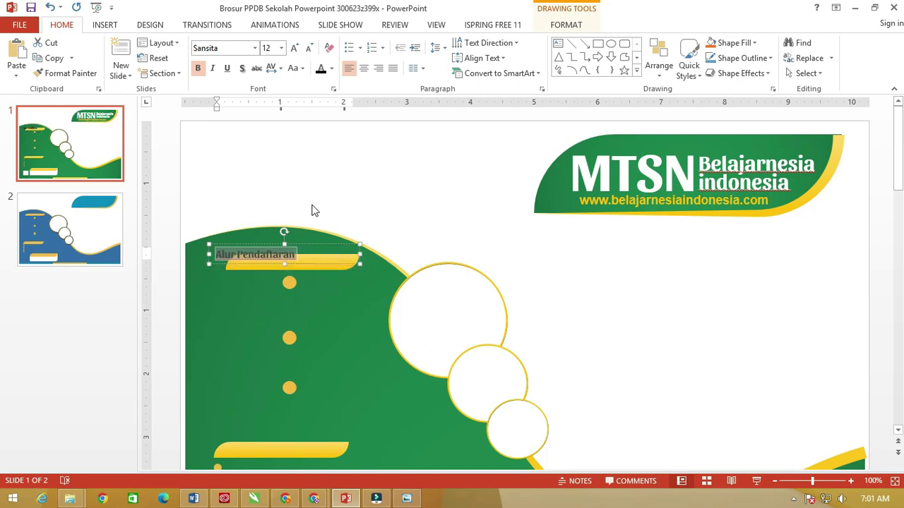
left_click_drag(303, 249, 336, 258)
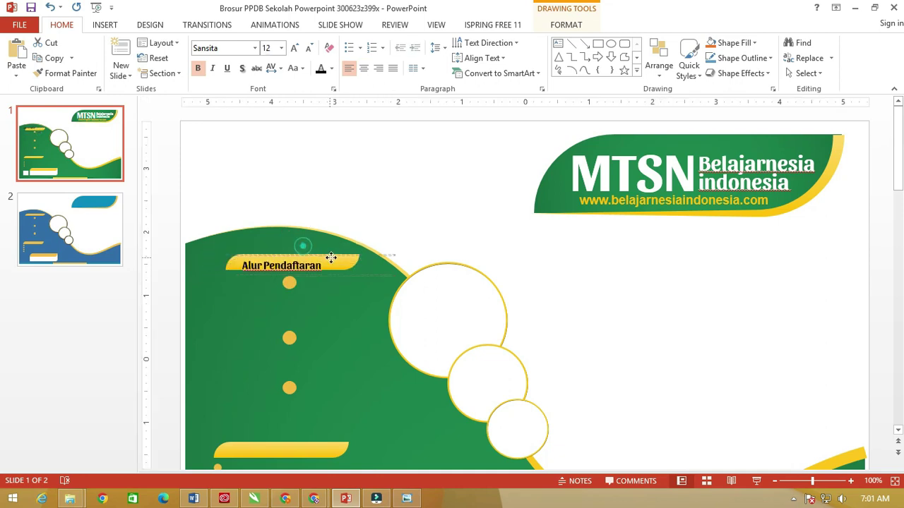
key("ctrl+e")
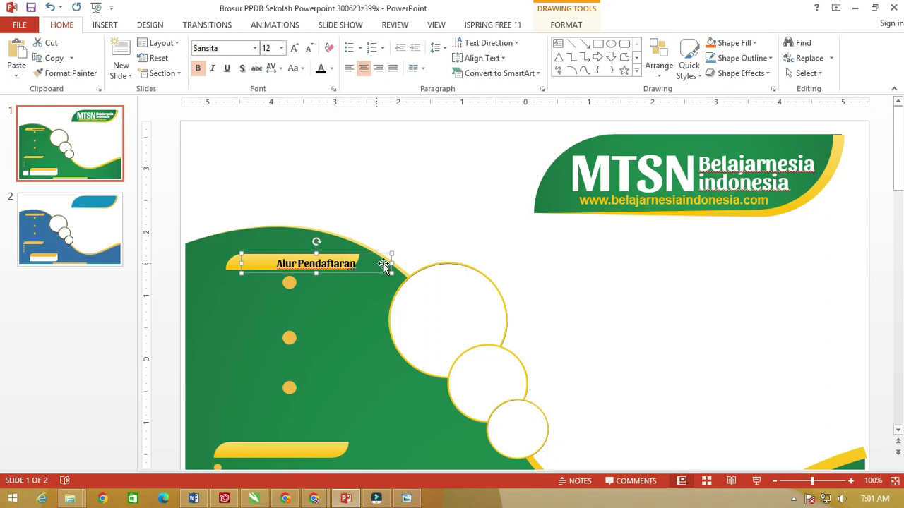
left_click_drag(390, 263, 336, 256)
- Copy the label onto the second yellow bar and retype it 'Program Unggulan'
scroll(337, 252, "down", 3, "ctrl")
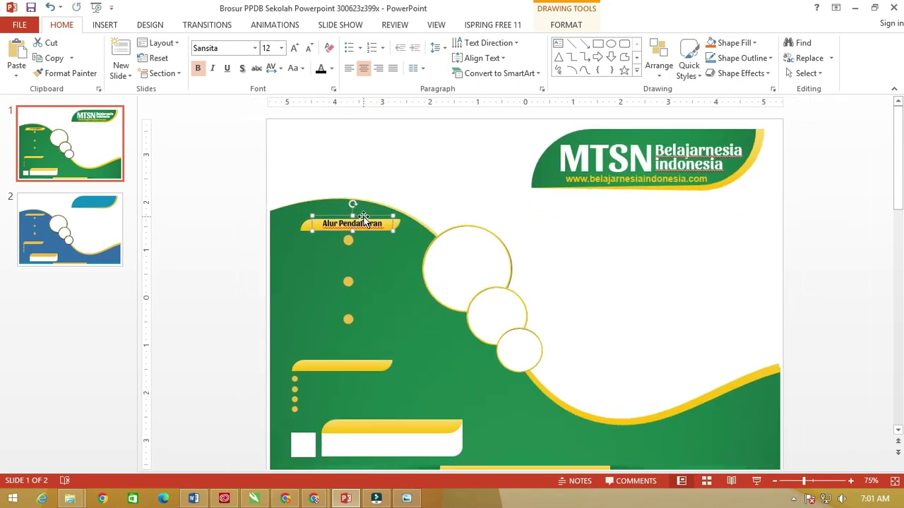
left_click_drag(365, 230, 352, 367, "ctrl")
left_click(336, 361)
key("ctrl+a")
type("Program Unggulan")
- Copy the label onto the bottom yellow bar and retype it 'Info Custamer'
left_click_drag(354, 358, 408, 427)
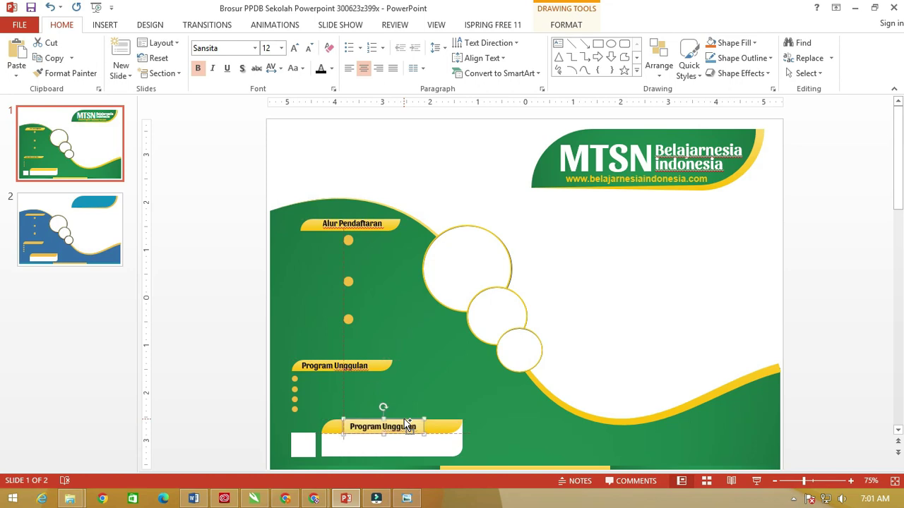
left_click(400, 427)
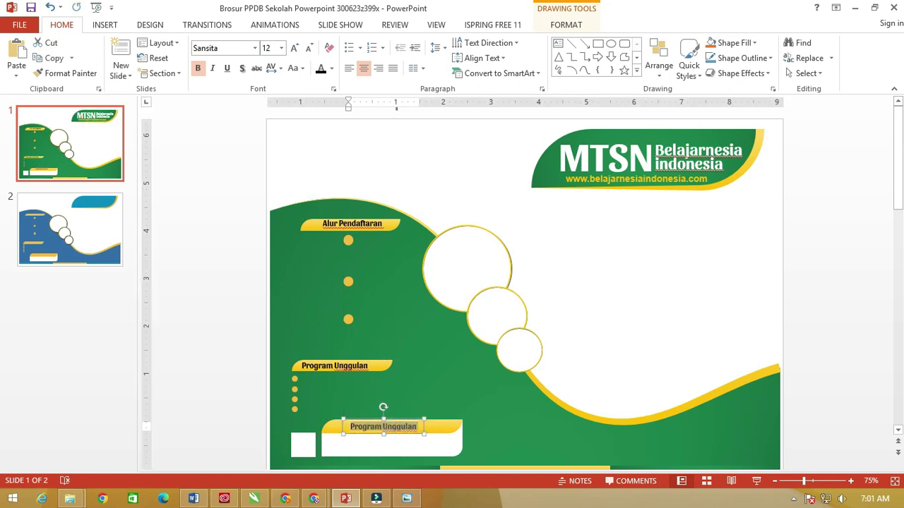
key("BackSpace")
type("C")
type("o")
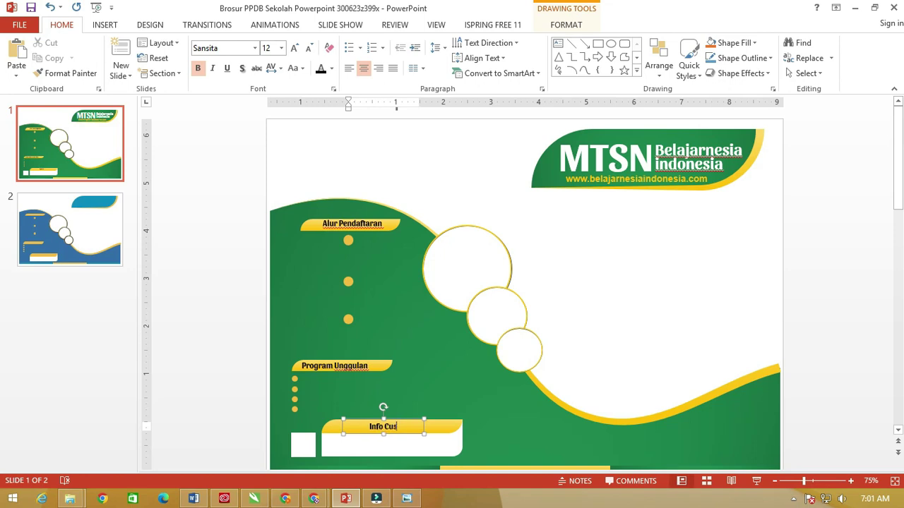
type("tamer")
- Add the contact phone number at 16 pt, widened and left-aligned, followed by the contact's name
left_click_drag(416, 441, 387, 451, "ctrl")
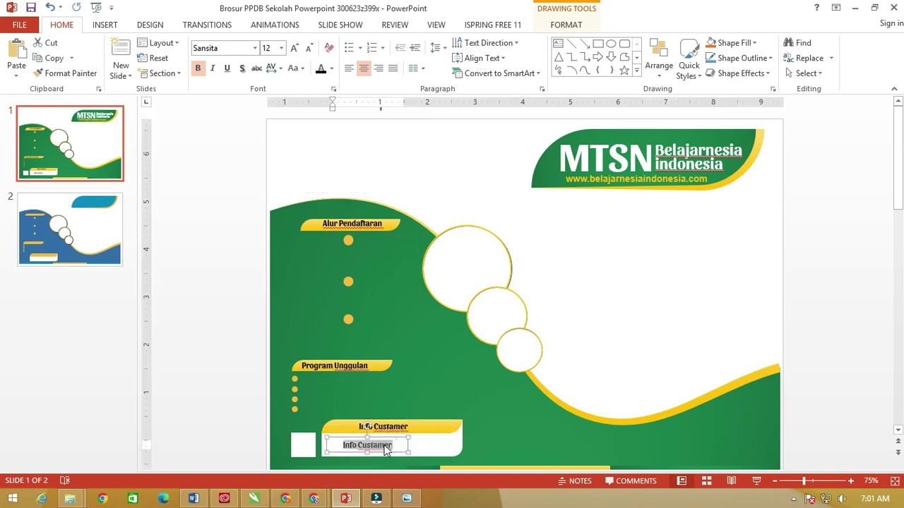
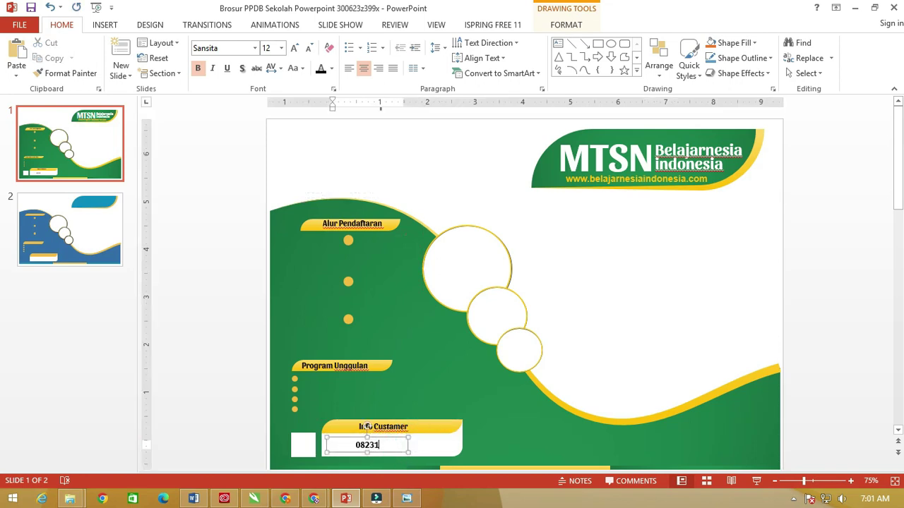
key("ctrl+a")
key("ctrl+shift+period")
key("ctrl+shift+period")
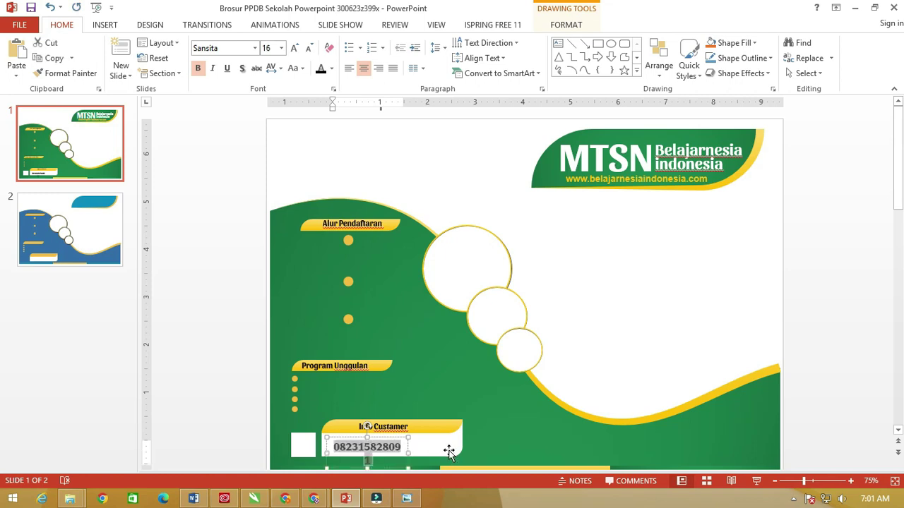
left_click_drag(408, 453, 466, 449)
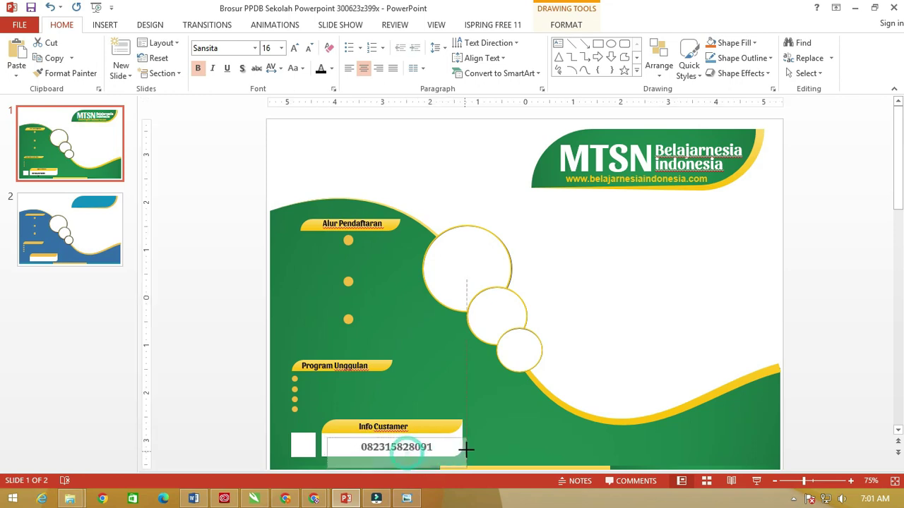
scroll(466, 449, "up", 3)
scroll(466, 449, "up", 2)
left_click(397, 414)
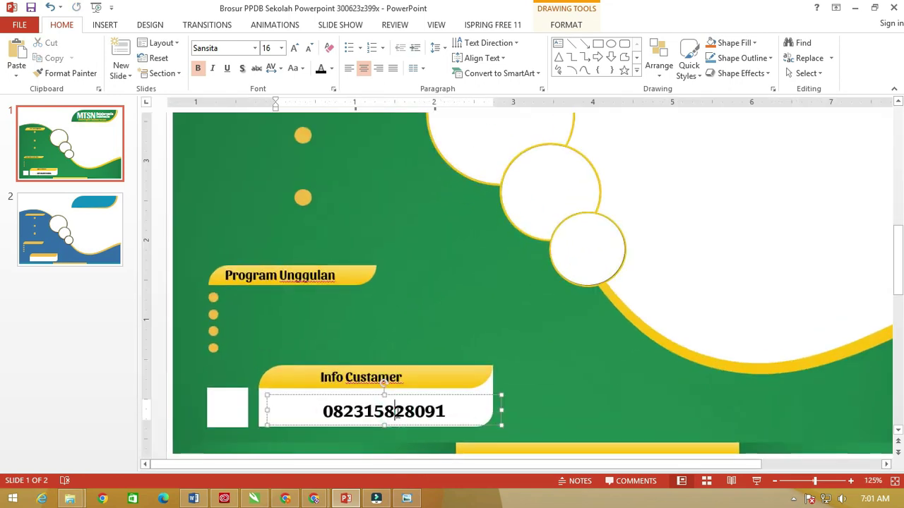
key("ctrl+l")
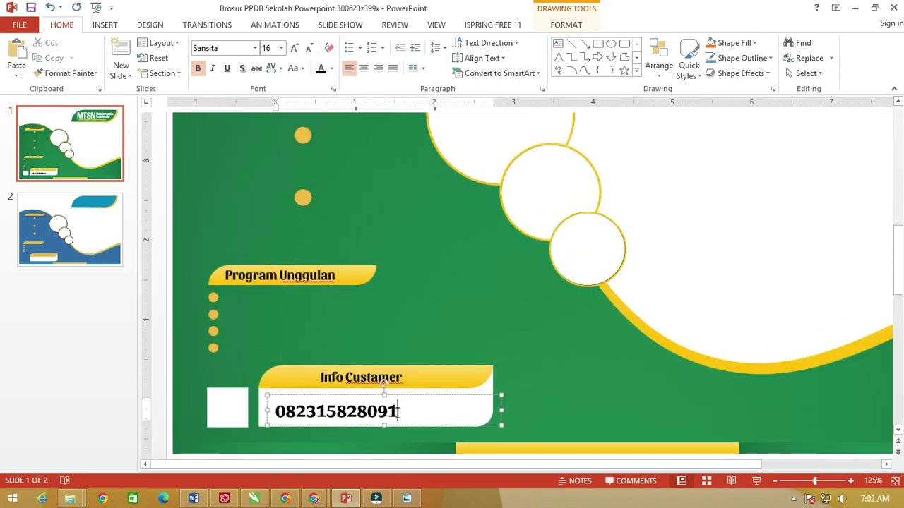
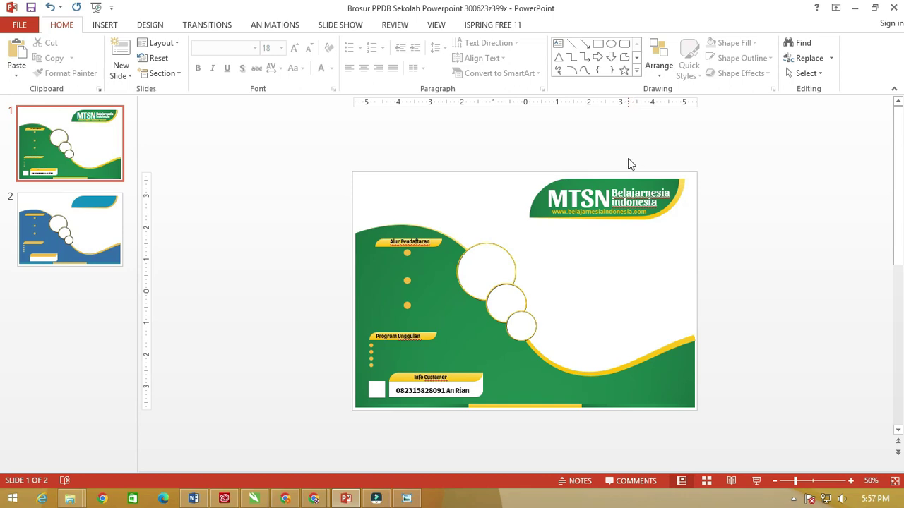
- Select the MTSN, Belajarnesia indonesia and address boxes and copy them onto the bottom-right green wave
left_click(601, 195)
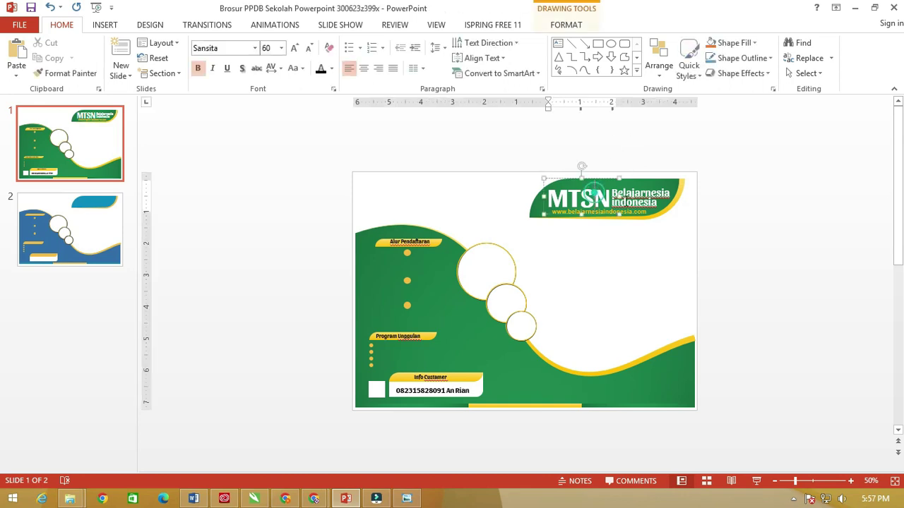
left_click(643, 197)
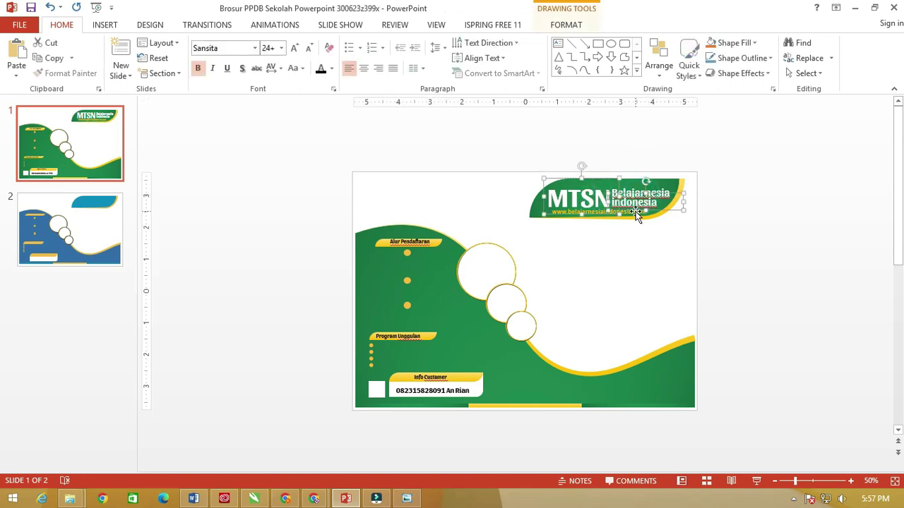
left_click(636, 214)
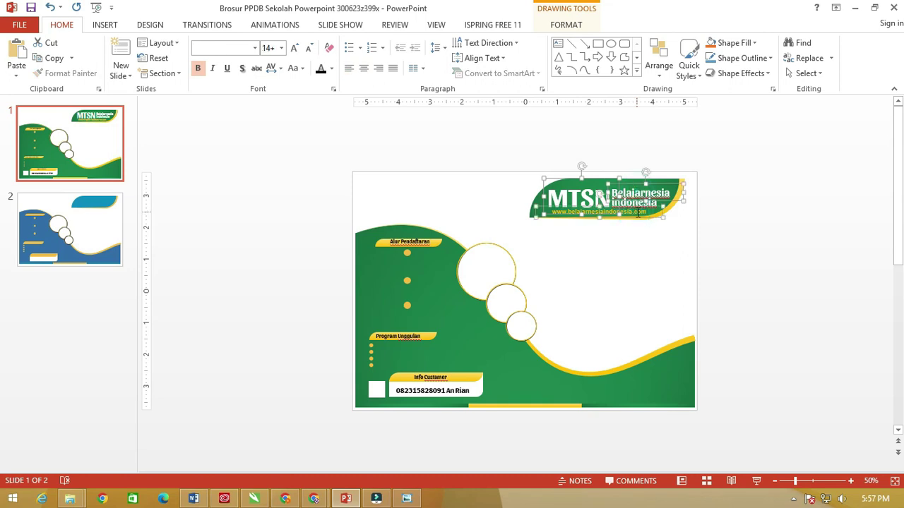
scroll(636, 208, "up", 3, "ctrl")
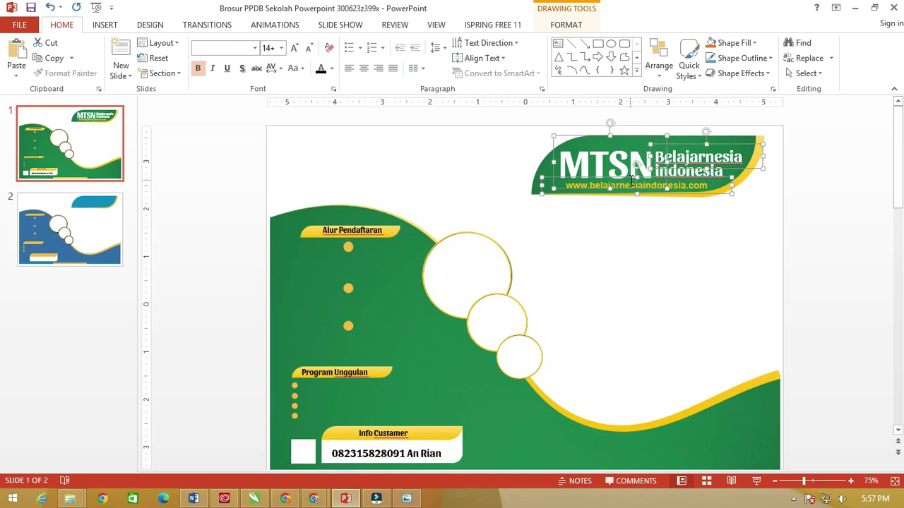
left_click_drag(630, 176, 624, 441)
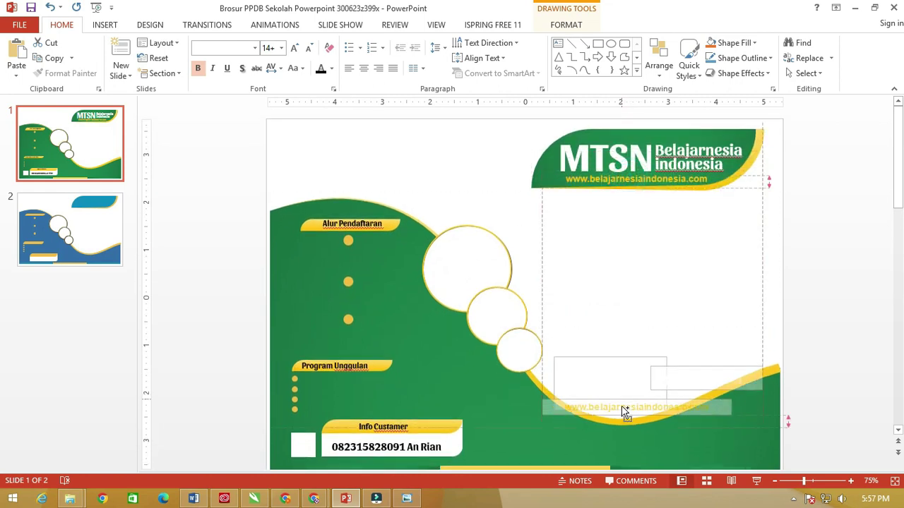
left_click_drag(622, 436, 622, 437)
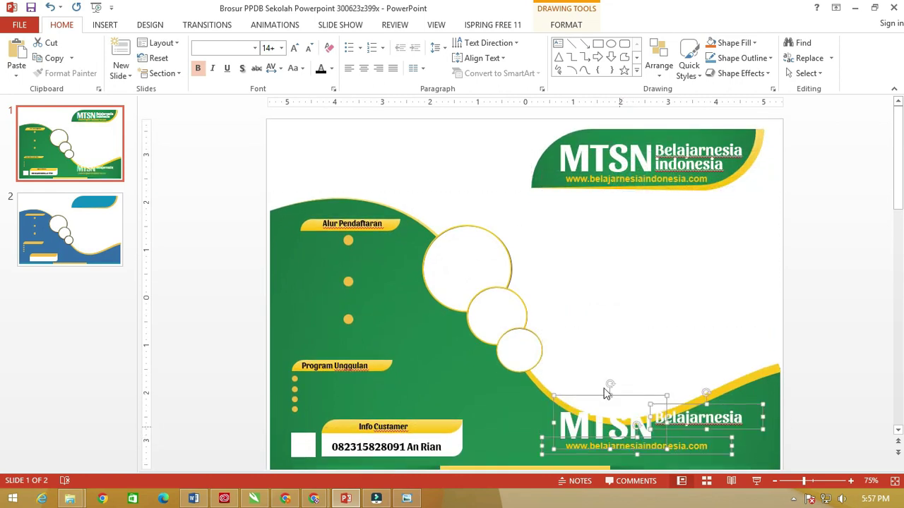
key("Page_Down")
scroll(587, 300, "up", 2)
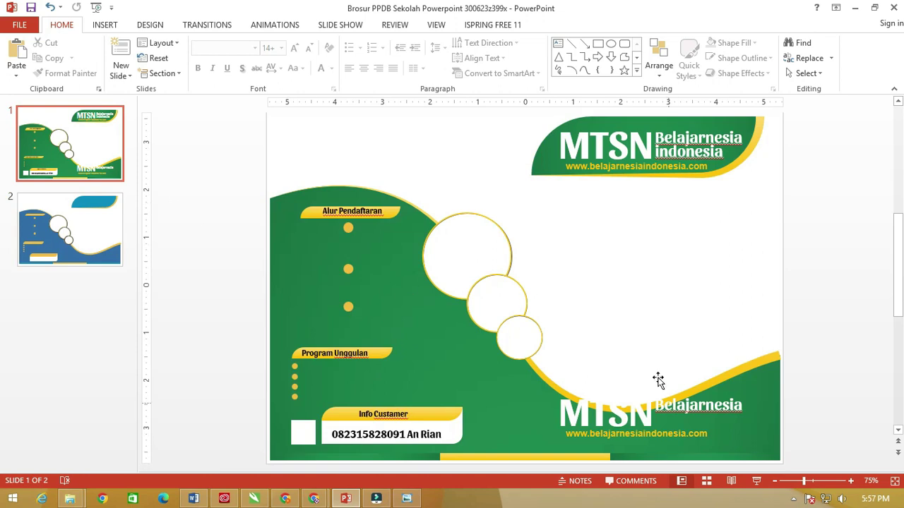
scroll(658, 380, "up", 7, "ctrl")
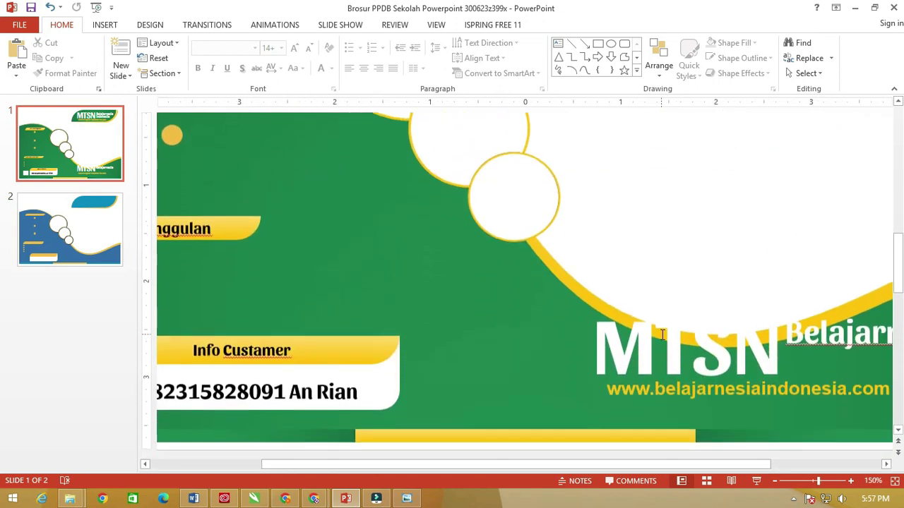
- Replace MTSN in the bottom-right copy with PPDB in italic gold lettering
double_click(653, 337)
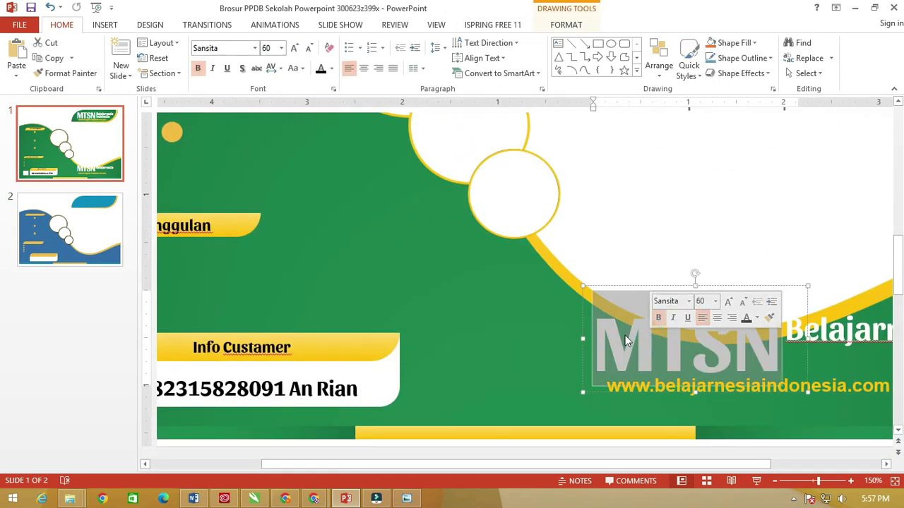
type("pp")
key("BackSpace")
key("BackSpace")
type("PPDB")
key("ctrl+a")
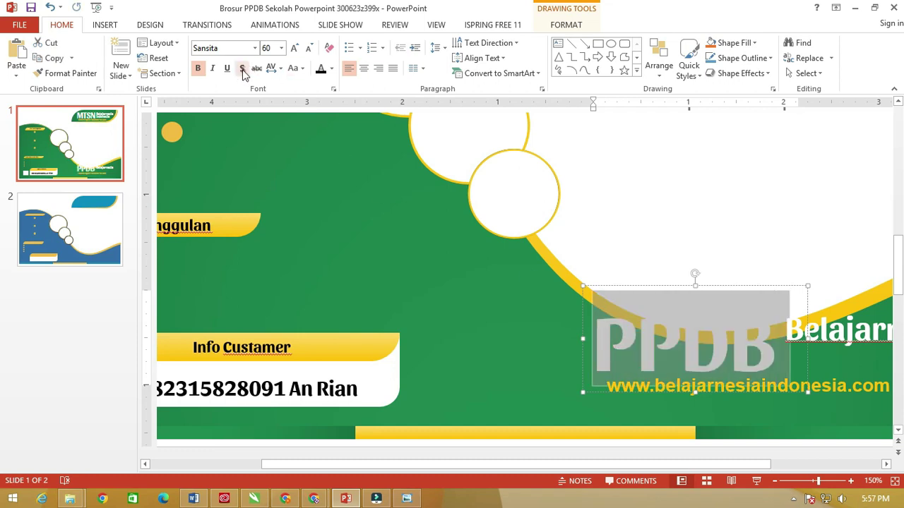
left_click(212, 68)
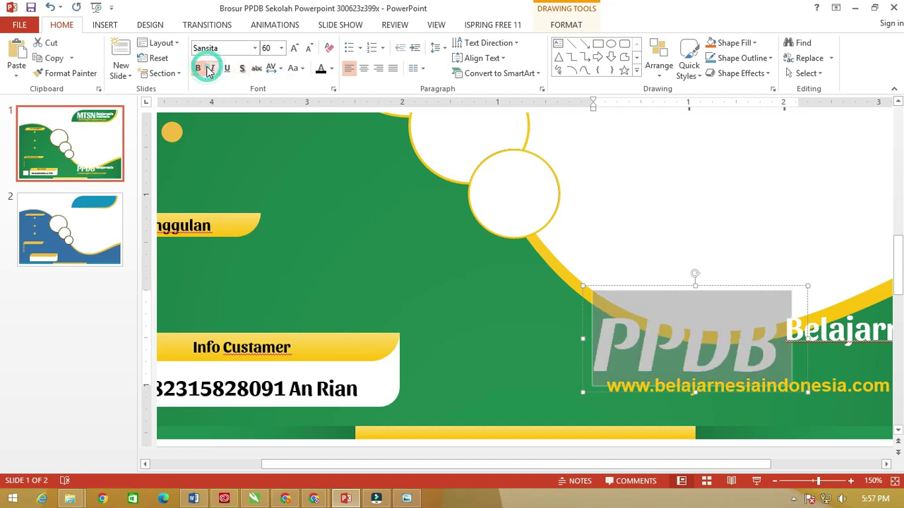
left_click(332, 68)
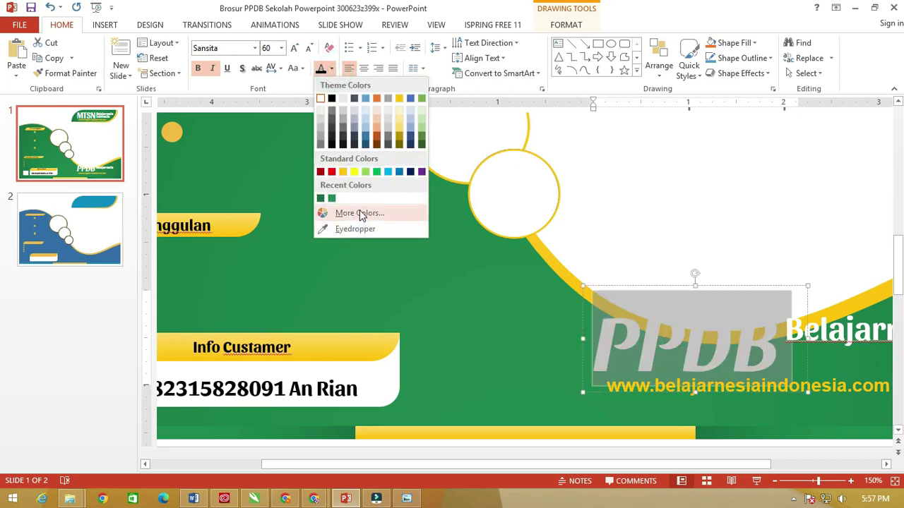
left_click(342, 171)
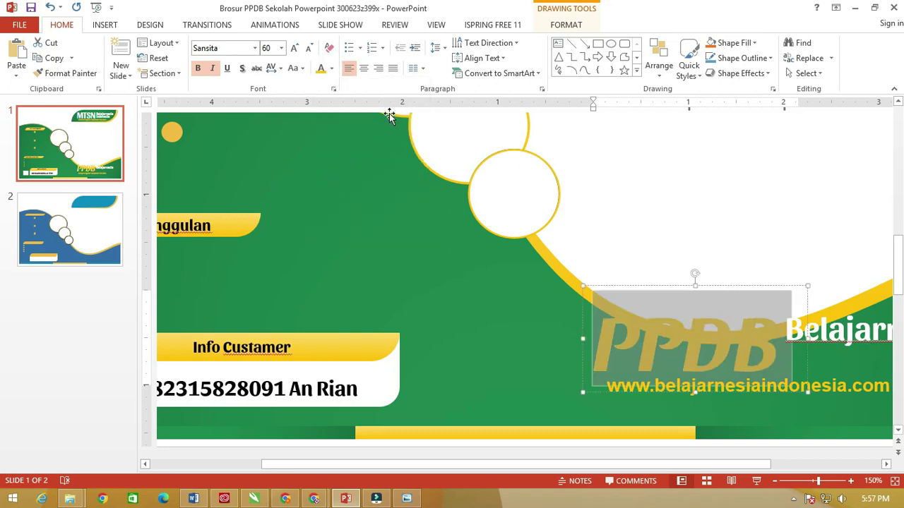
left_click(563, 25)
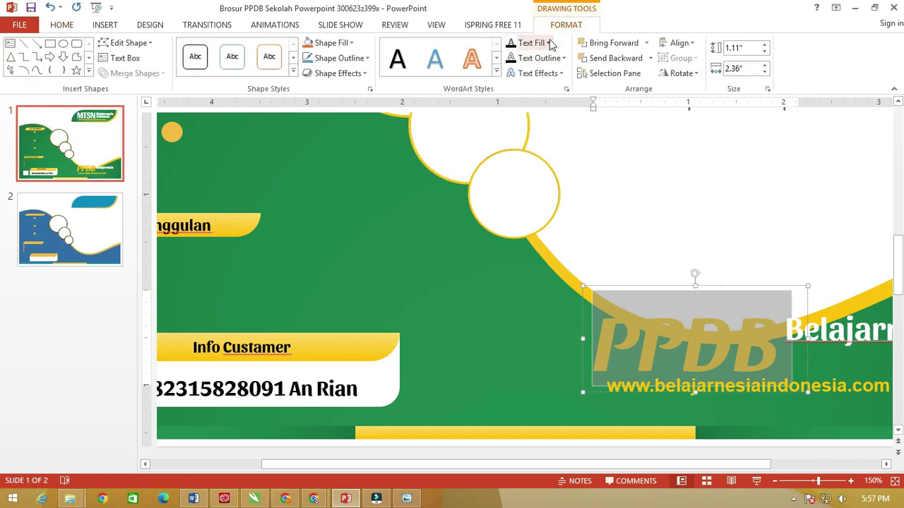
- Switch the PPDB lettering to a gradient fill with a gold right stop
left_click(548, 43)
mouse_move(605, 250)
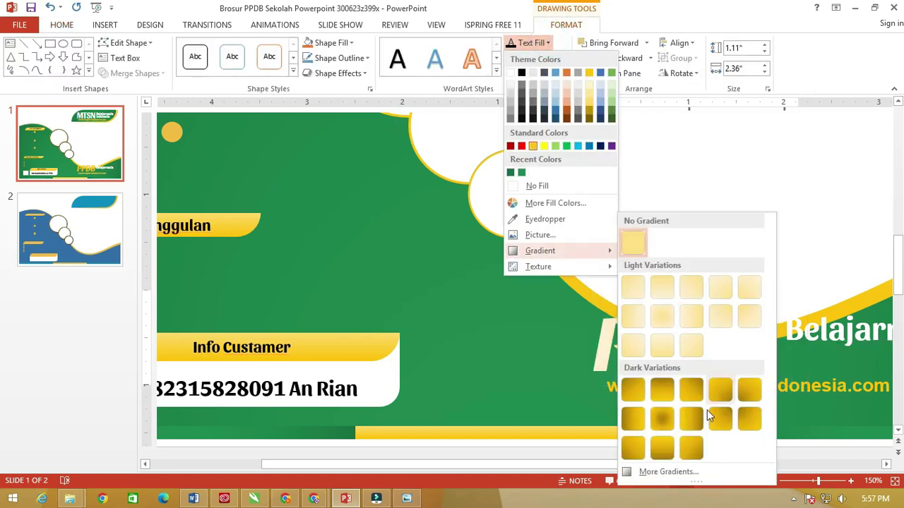
left_click(692, 470)
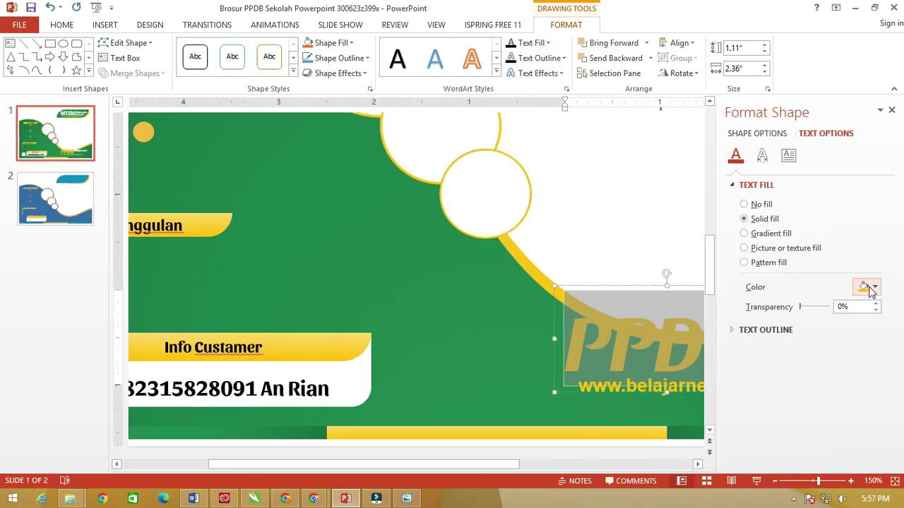
left_click(833, 381)
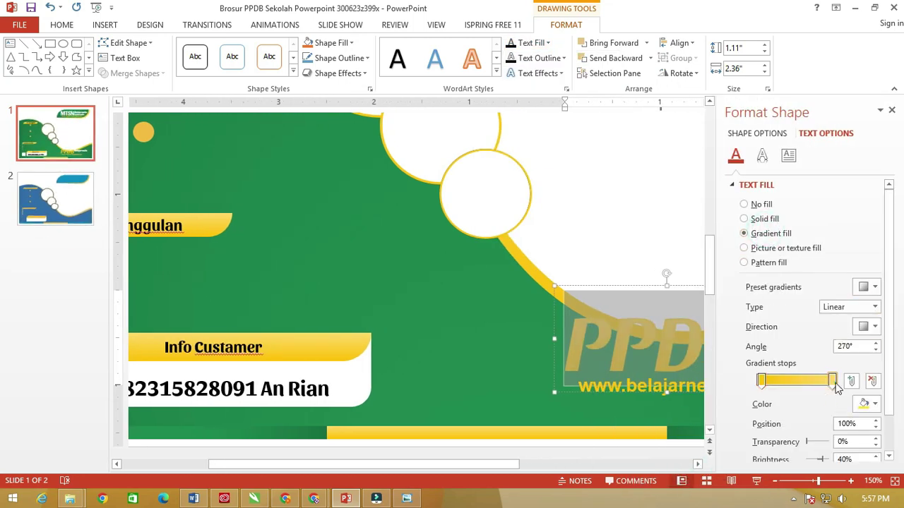
left_click(868, 403)
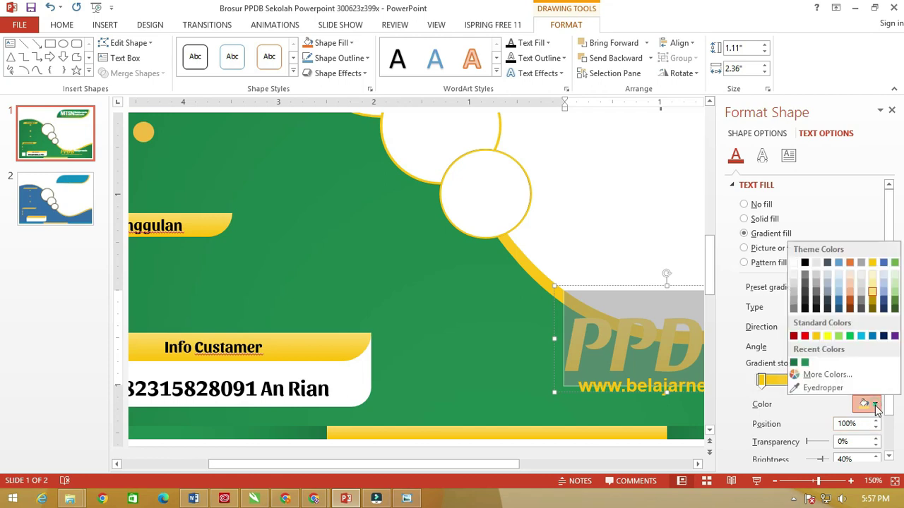
left_click(872, 262)
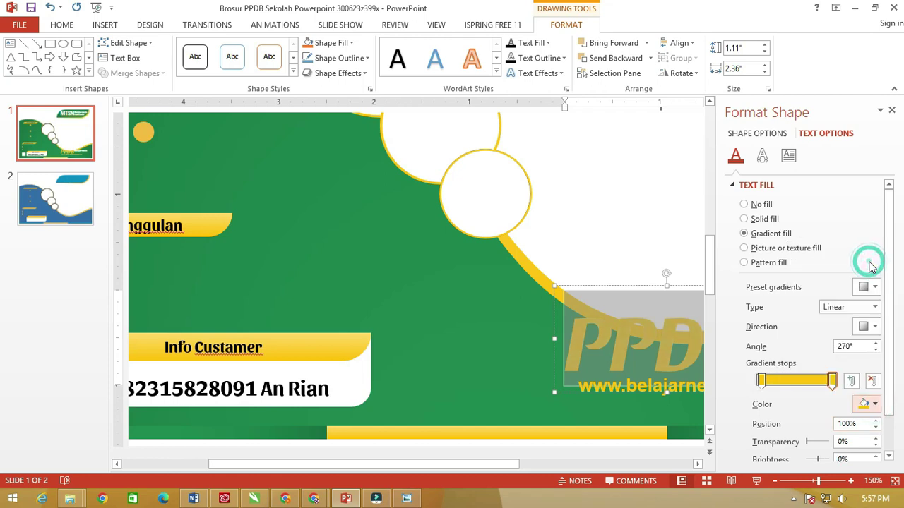
- Set the left gradient stop to a custom orange shade
left_click(763, 382)
left_click(875, 405)
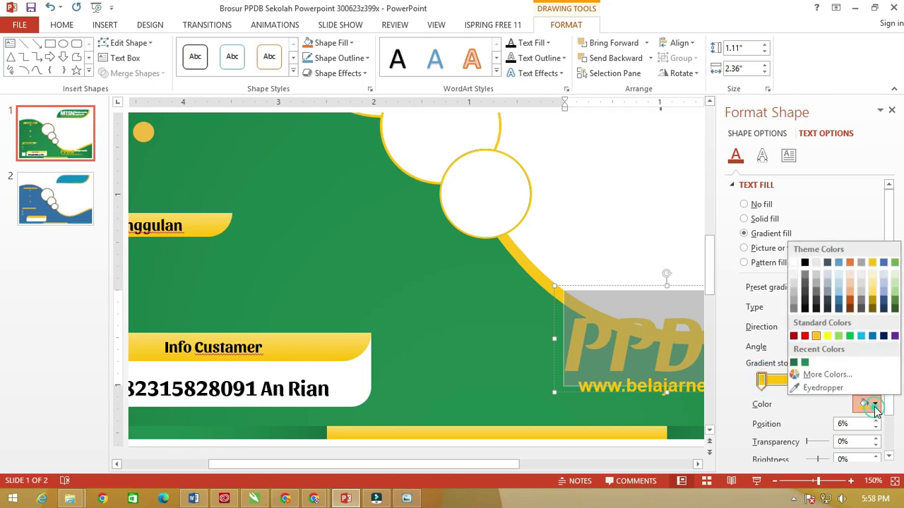
left_click(827, 374)
left_click_drag(367, 298, 370, 295)
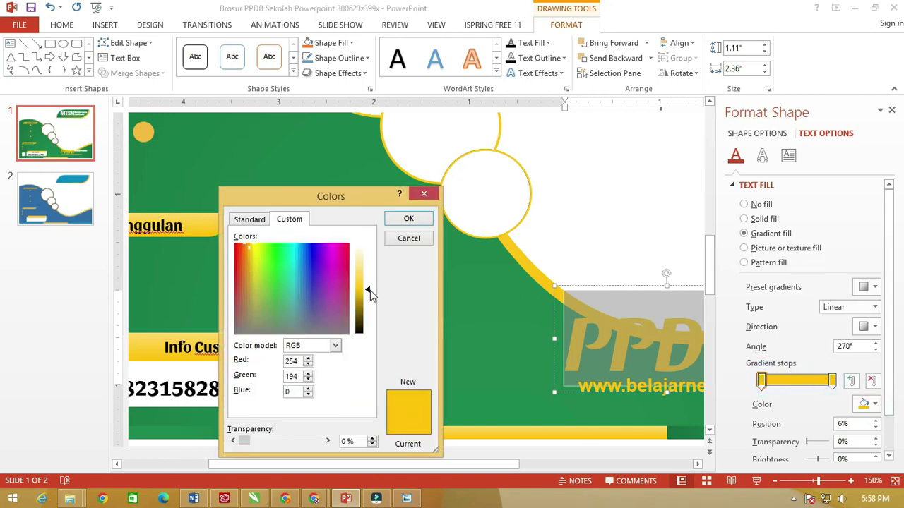
left_click(245, 247)
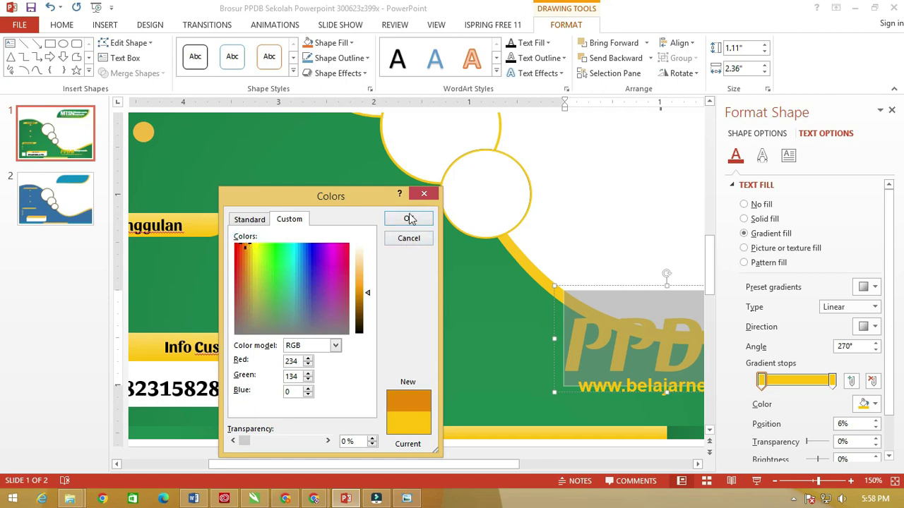
left_click(409, 220)
scroll(332, 296, "down", 5, "ctrl")
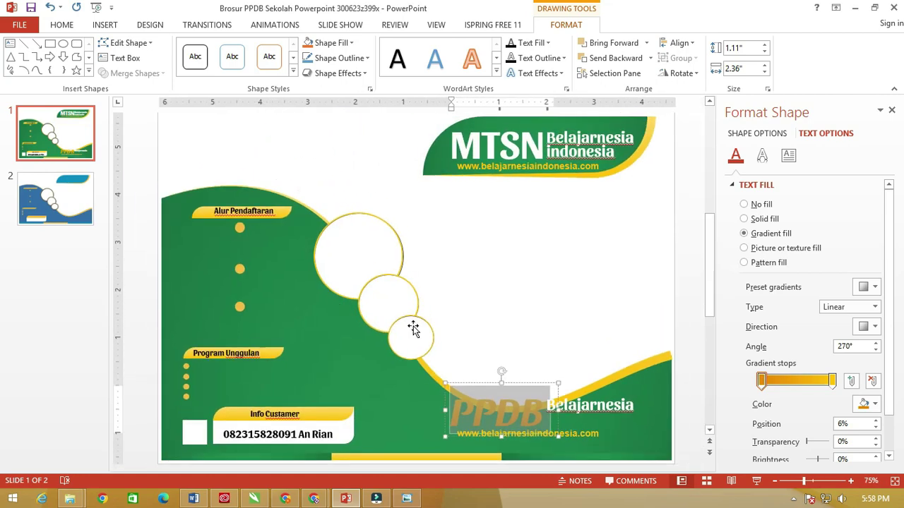
left_click(597, 407)
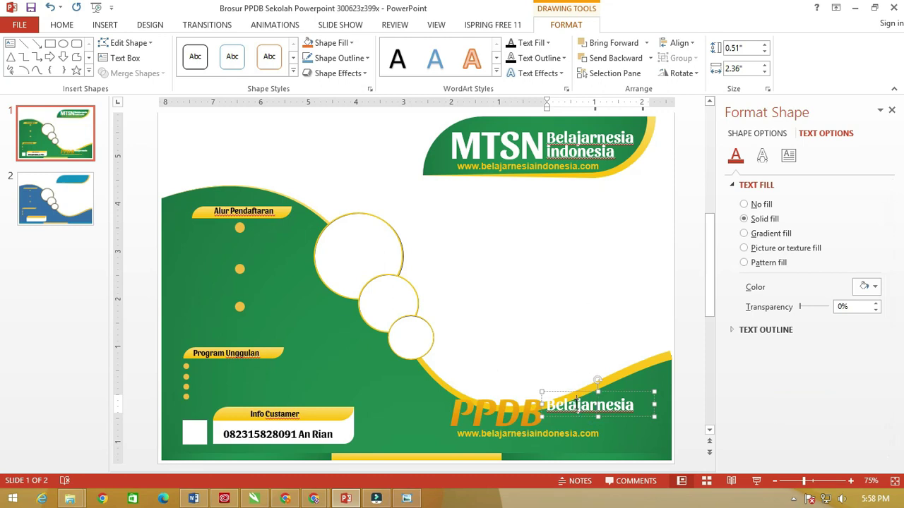
- Replace Belajarnesia with 'Tahun Pelajaran' and adjust its font size to fit one line
double_click(576, 402)
type("Tahun Pel")
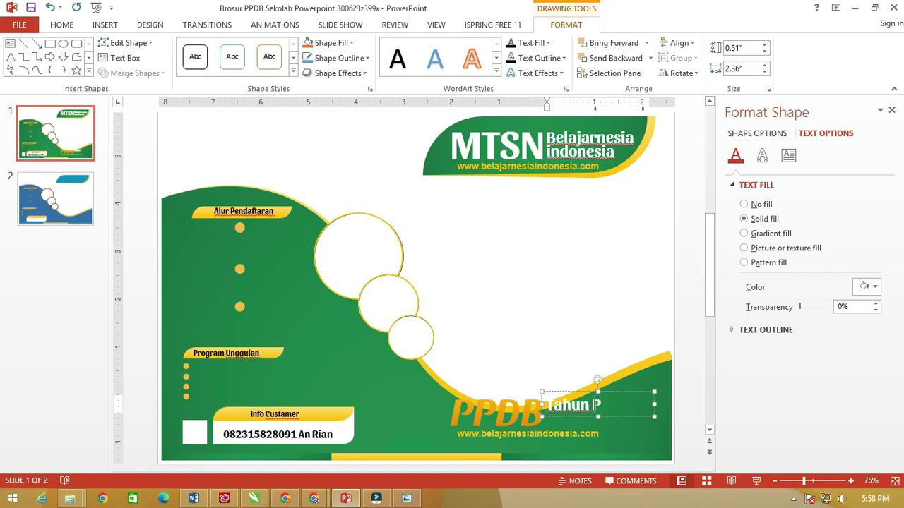
type("ajaran")
key("ctrl+a")
key("ctrl+shift+comma")
key("ctrl+shift+comma")
key("ctrl+shift+comma")
key("ctrl+shift+period")
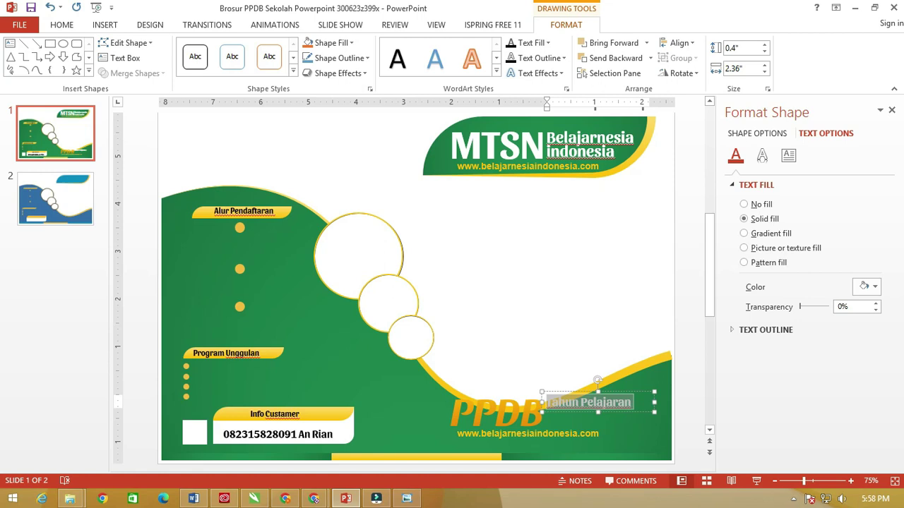
- Duplicate the caption below as '2022-2023' and narrow that text box
left_click_drag(613, 401, 617, 421)
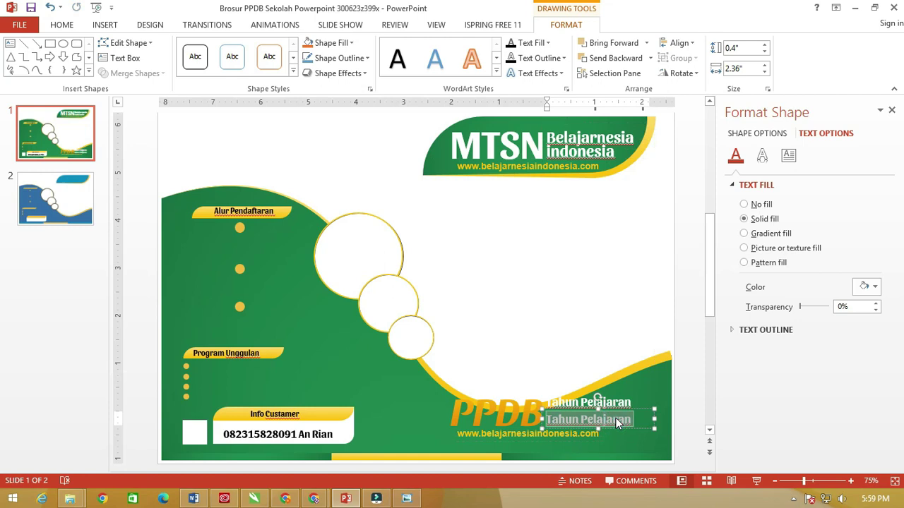
type("2022-2023")
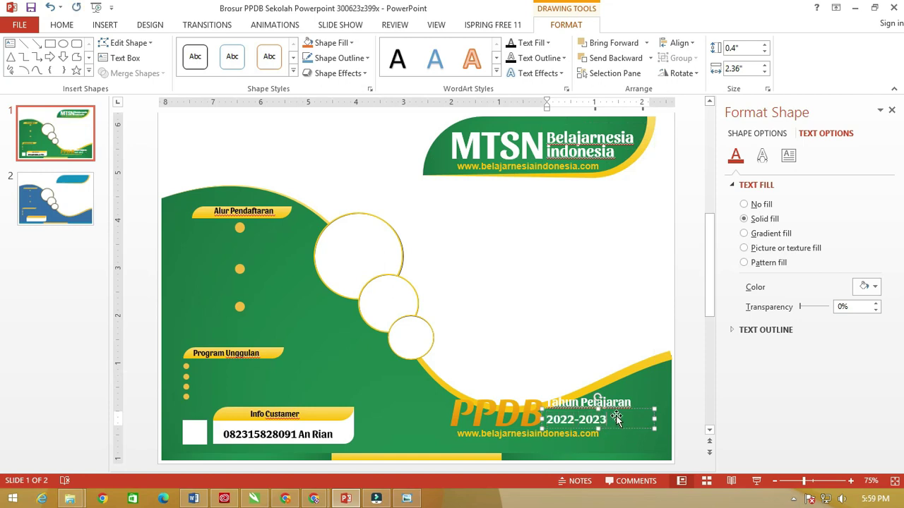
left_click_drag(616, 420, 545, 420)
scroll(660, 389, "up", 5)
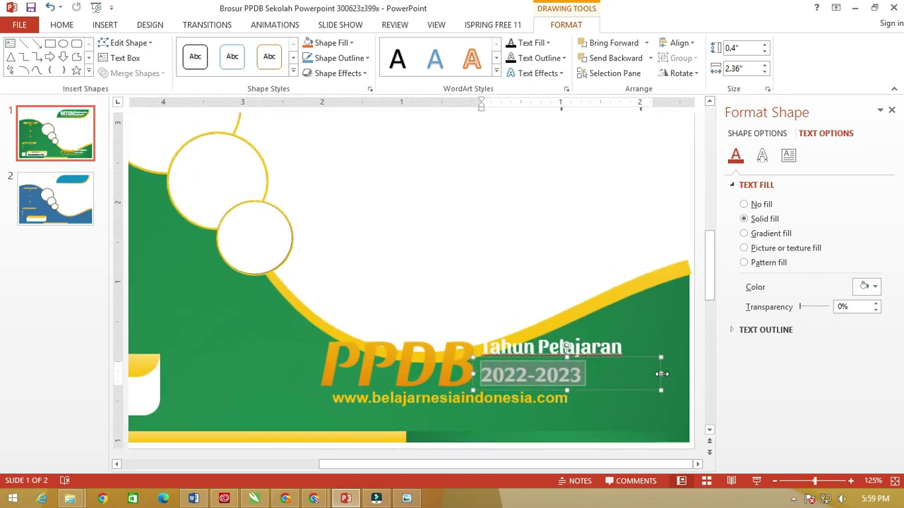
left_click_drag(661, 375, 595, 374)
left_click(579, 346, "shift")
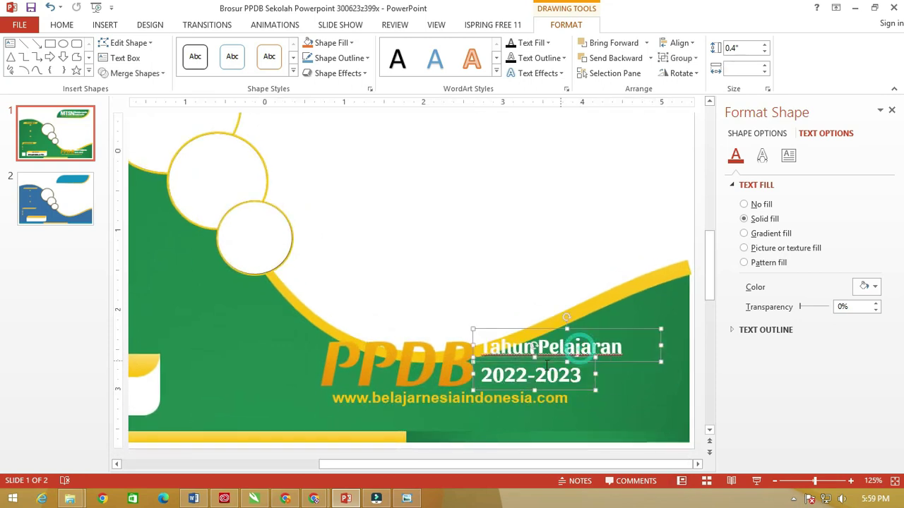
- Italicize Tahun Pelajaran and 2022-2023, and add a text shadow to them and PPDB
left_click(61, 24)
left_click(216, 68)
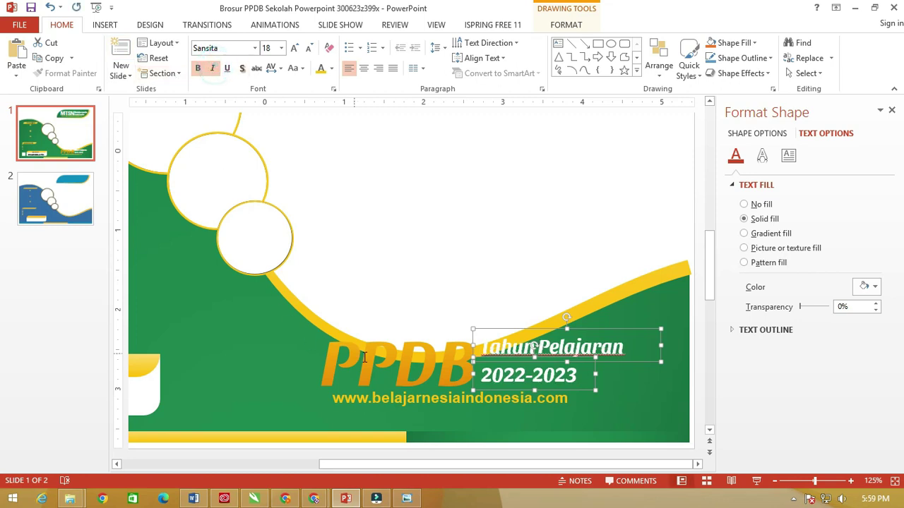
left_click(388, 360, "shift")
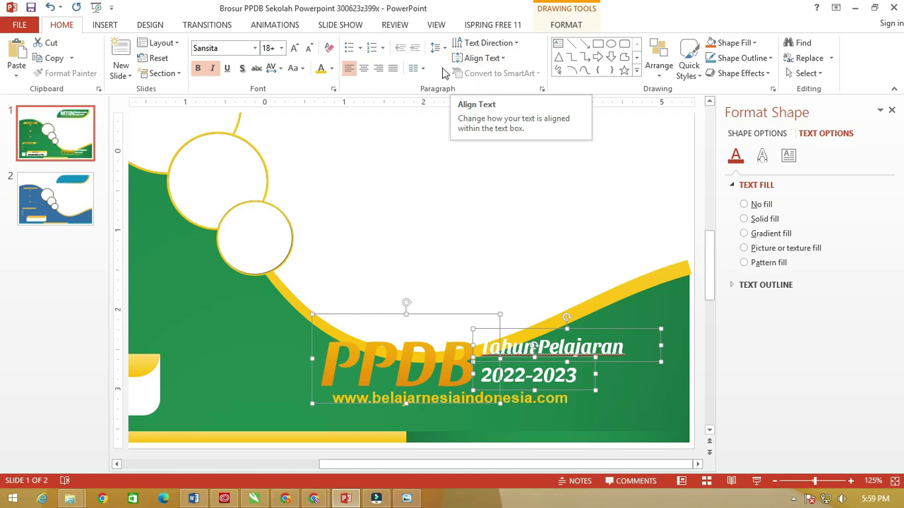
left_click(241, 68)
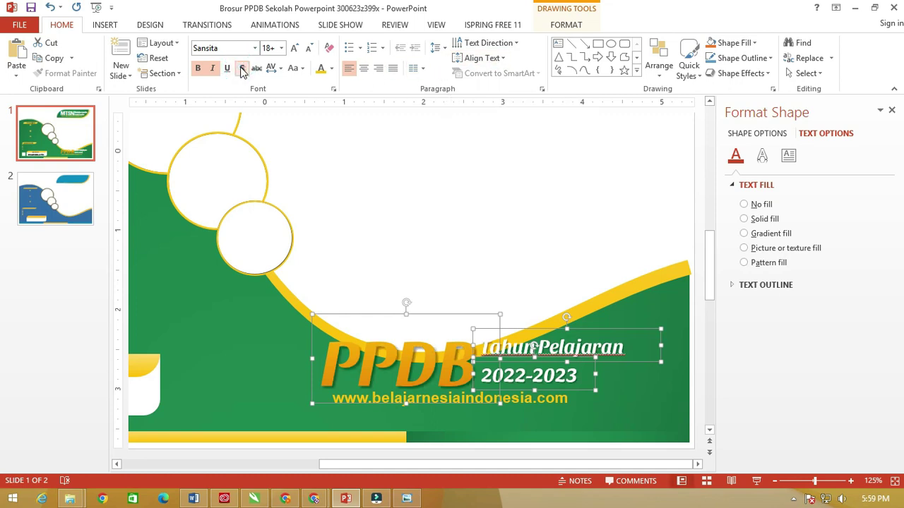
- Remove bold from the website address, then search Windows for 'lorem'
left_click(462, 399)
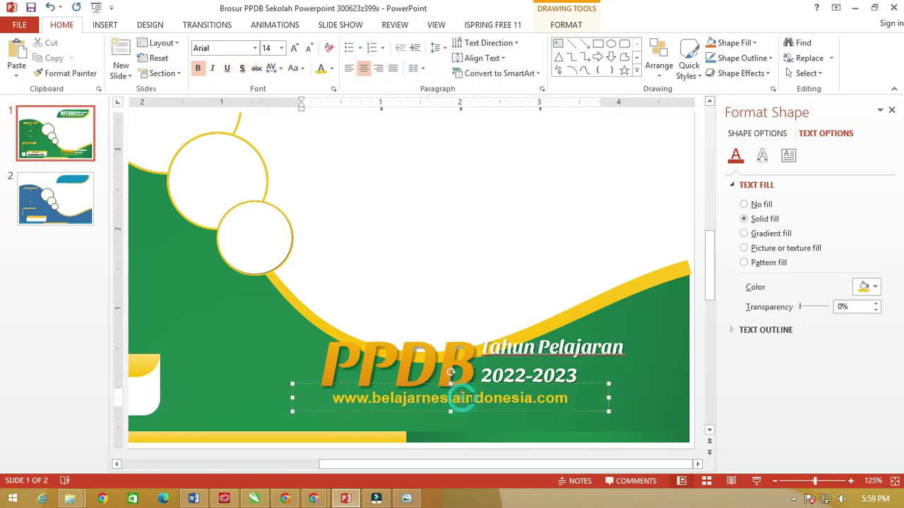
left_click(197, 67)
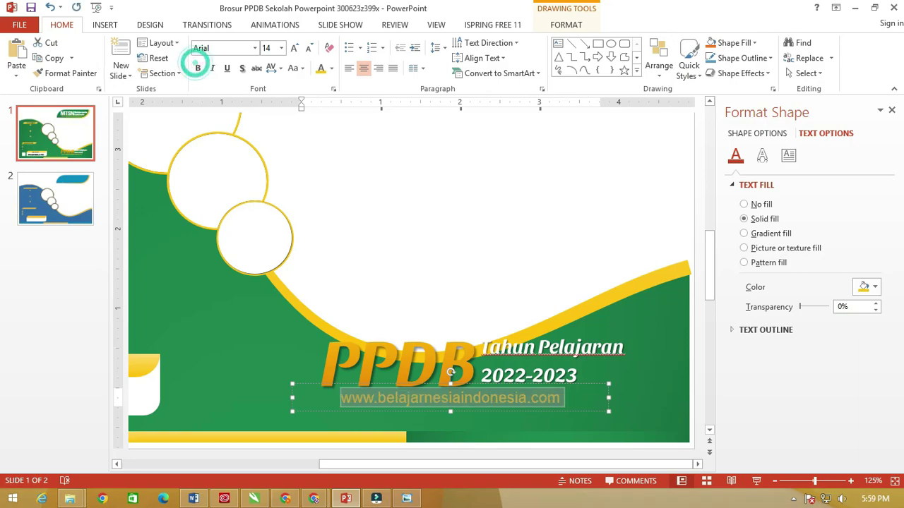
key("super")
type("lorem")
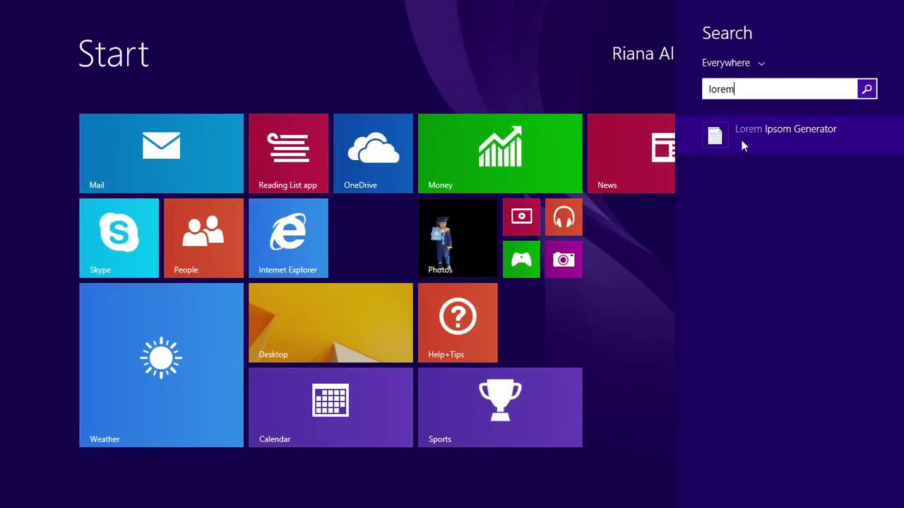
- Copy a paragraph from Lorem Ipsom Generator and paste it over the website address
left_click(741, 140)
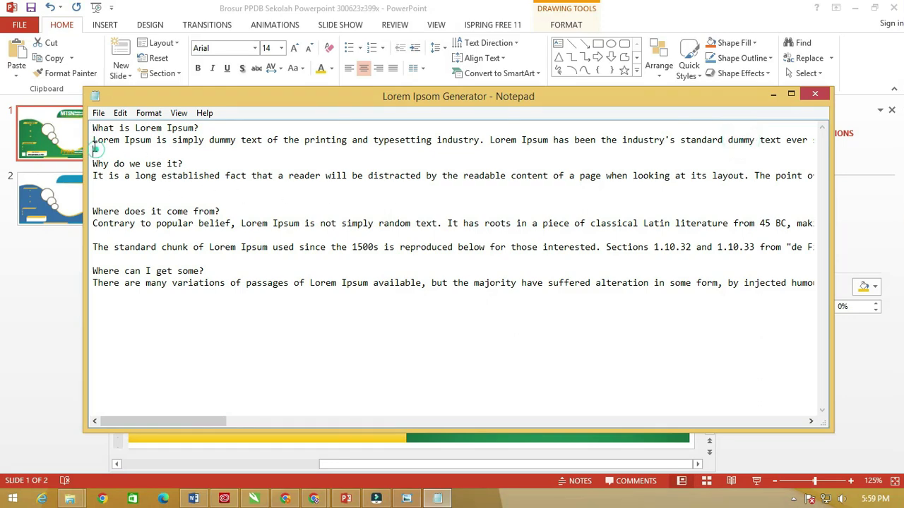
key("shift+Up")
key("ctrl+c")
key("alt+Tab")
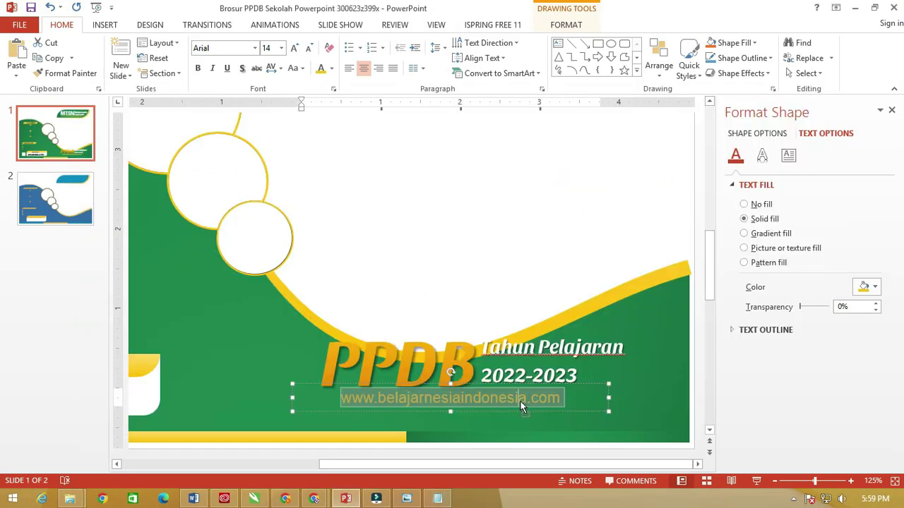
key("ctrl+v")
- Make the pasted paragraph white at font size 10
triple_click(519, 245)
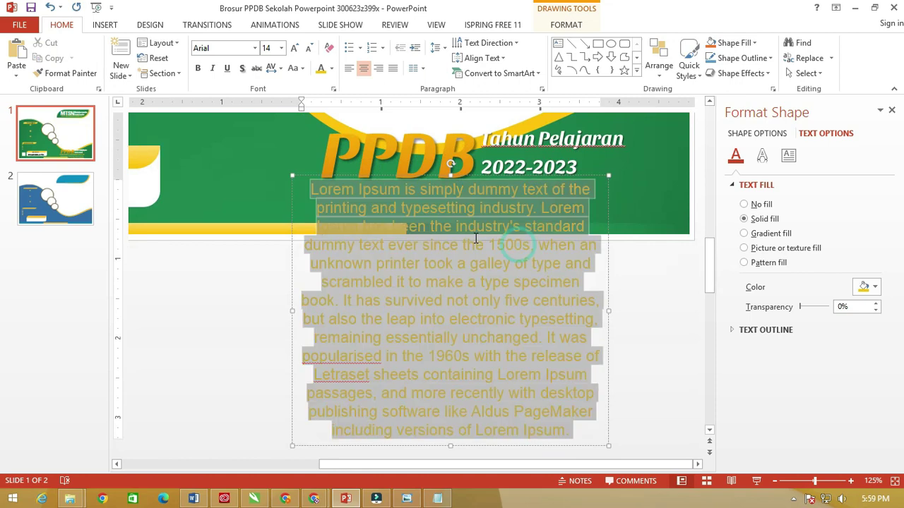
left_click(331, 69)
left_click(323, 100)
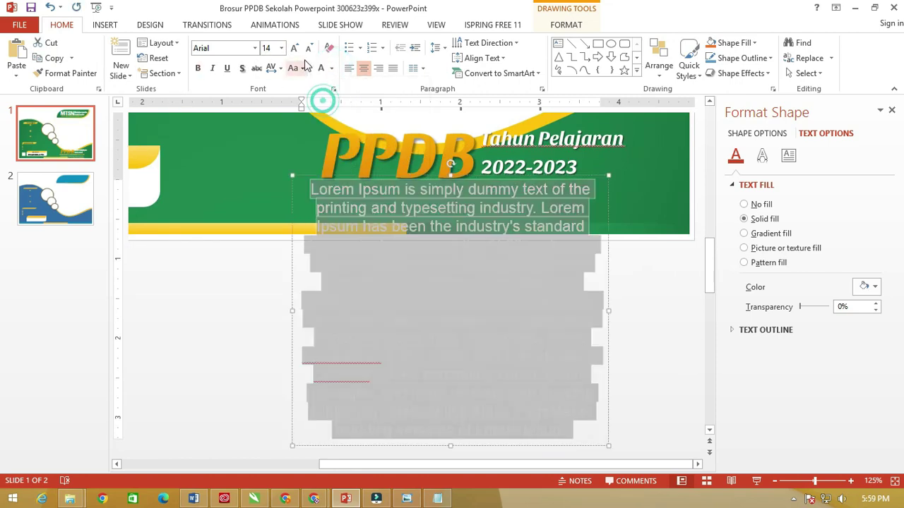
left_click(281, 48)
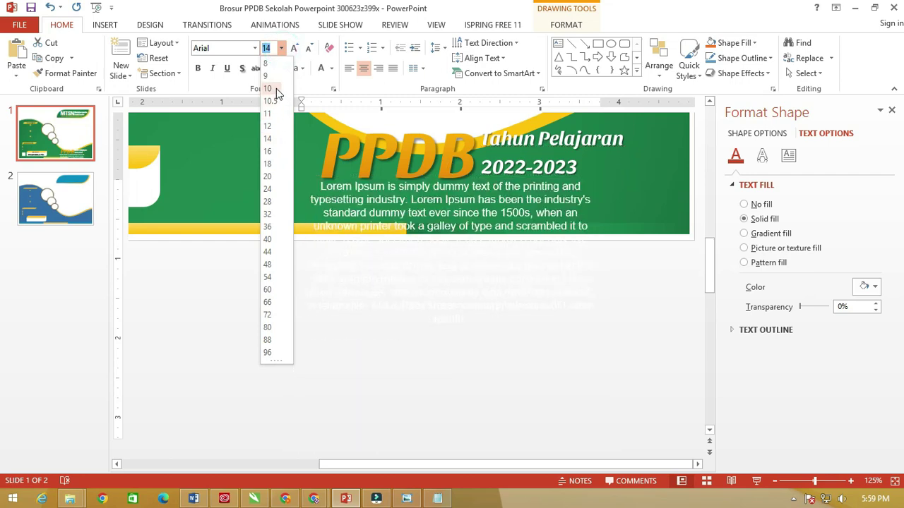
left_click(276, 88)
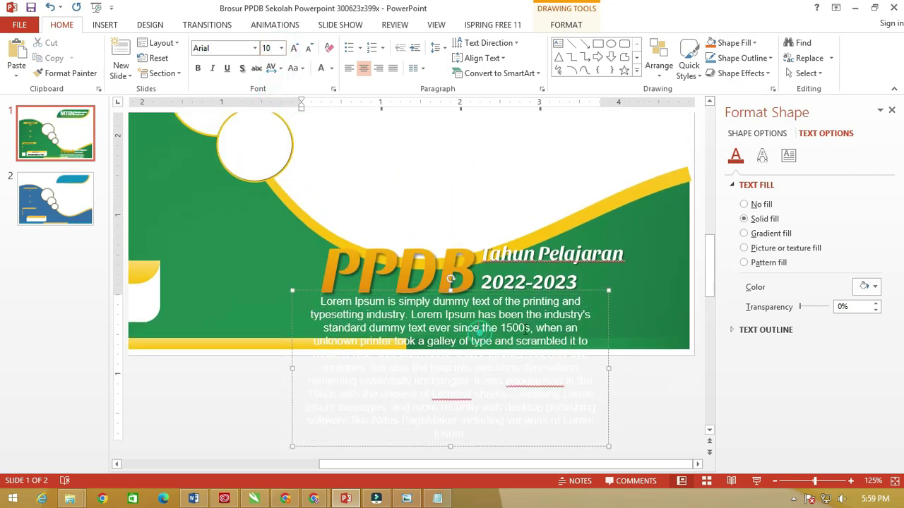
- Delete the extra sentences and copy the paragraph under Program Unggulan
left_click(450, 326)
key("ctrl+shift+End")
key("Delete")
key("BackSpace")
key("BackSpace")
key("BackSpace")
key("BackSpace")
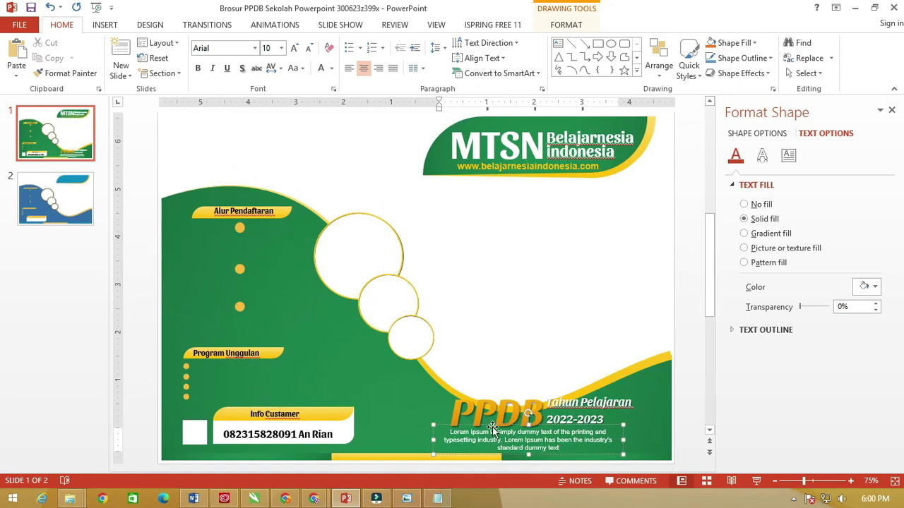
left_click_drag(490, 424, 243, 363, "ctrl")
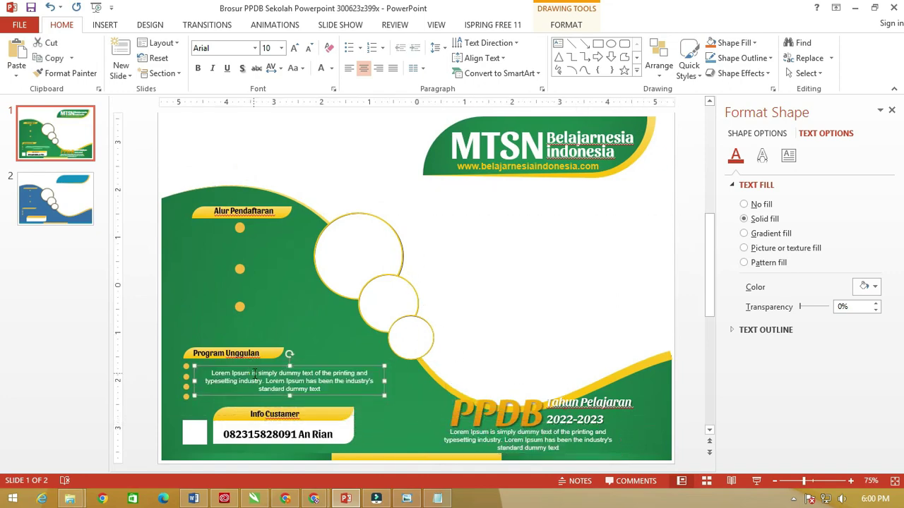
- Left-align the copied paragraph and nudge it slightly up-left
scroll(243, 364, "up", 2, "ctrl")
scroll(243, 374, "up", 2, "ctrl")
key("ctrl+a")
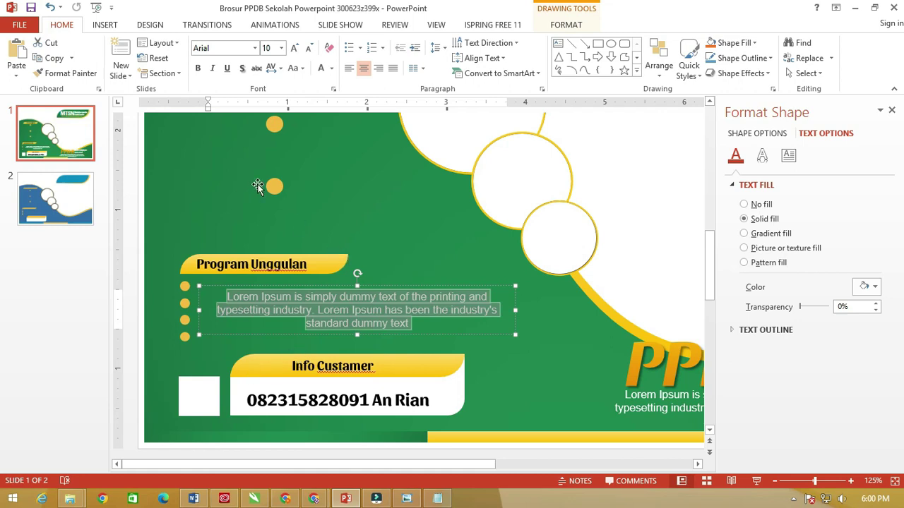
left_click(349, 69)
left_click_drag(274, 287, 266, 279)
- Break lines after 'simply' and before 'standard dummy text'
left_click(314, 288)
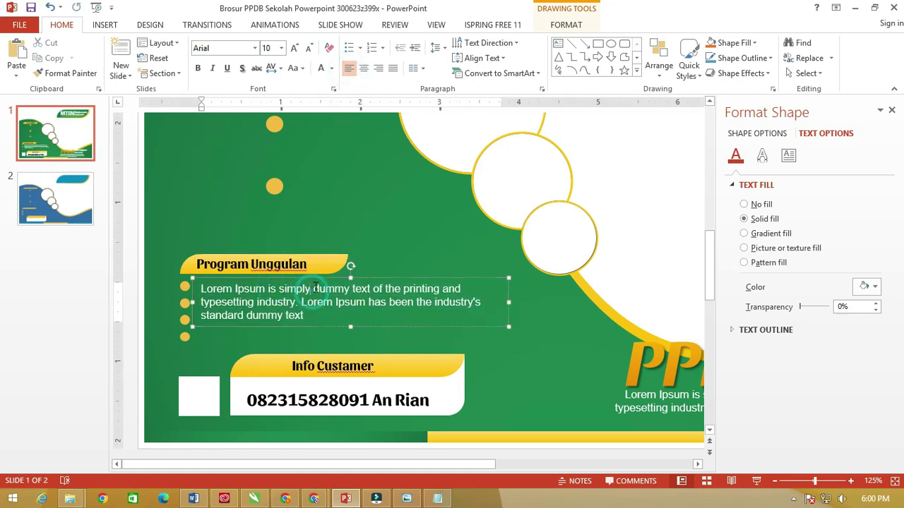
key("Return")
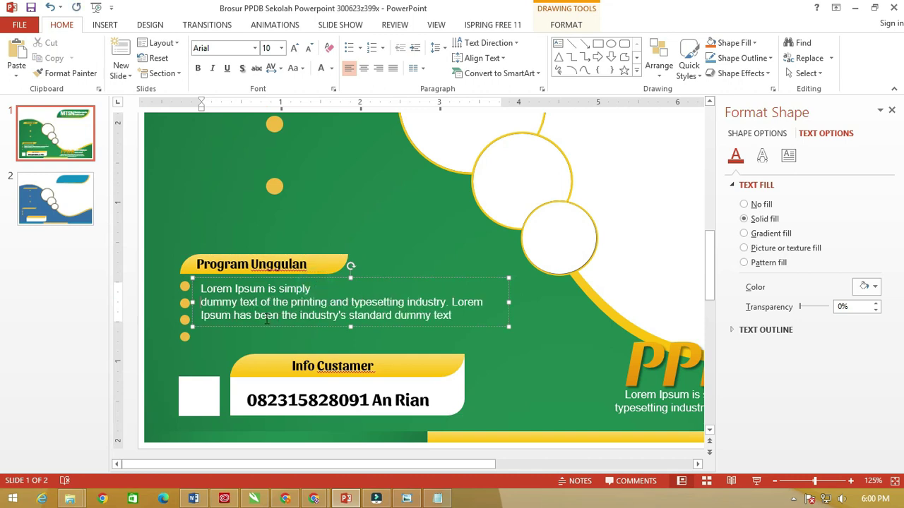
left_click_drag(352, 328, 349, 338)
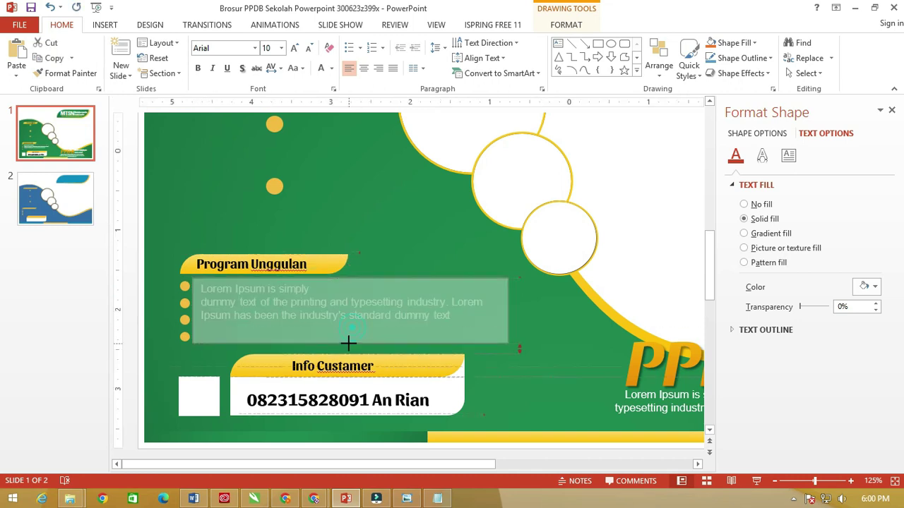
left_click(349, 315)
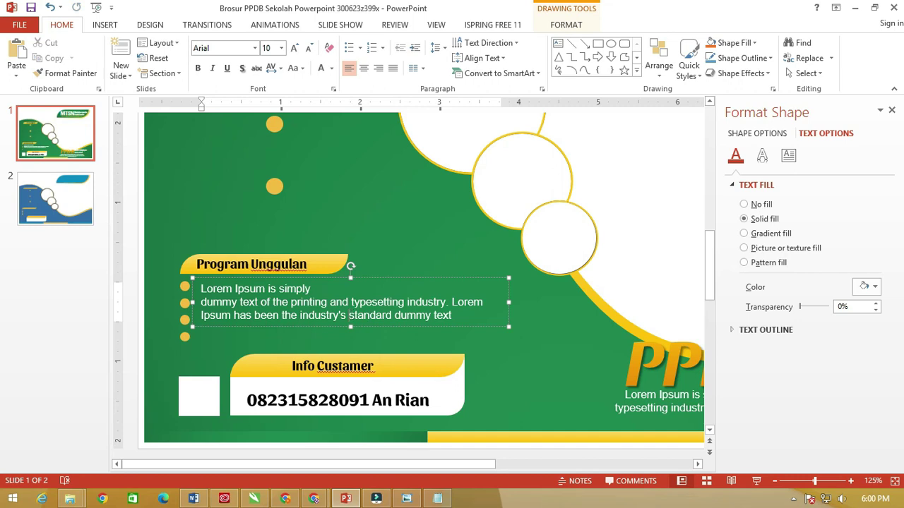
key("Return")
key("ctrl+a")
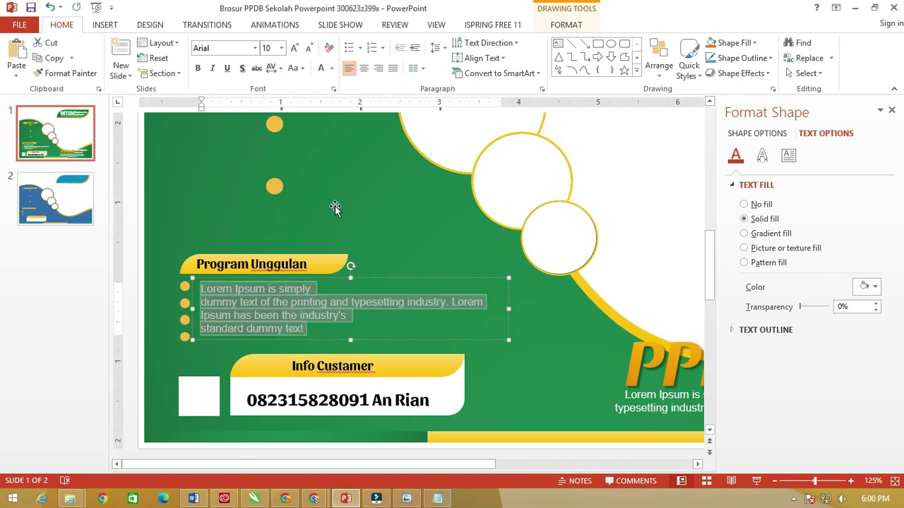
left_click(435, 47)
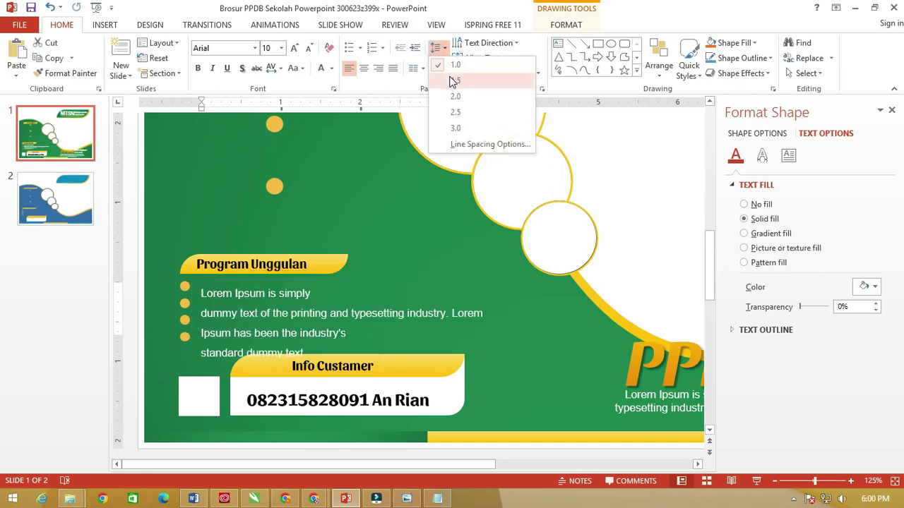
- Set the Program Unggulan text to Exactly 17 pt line spacing
left_click(463, 144)
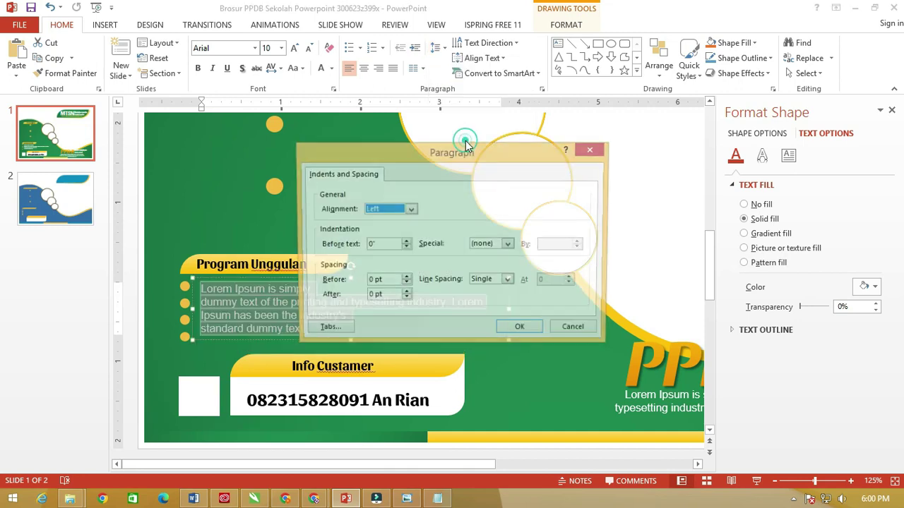
left_click(508, 281)
left_click(497, 329)
left_click_drag(495, 153, 558, 143)
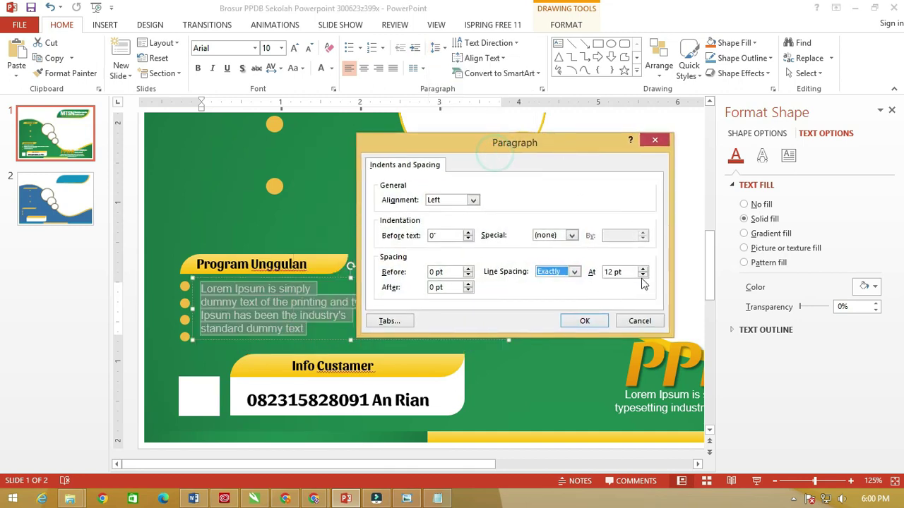
key("Tab")
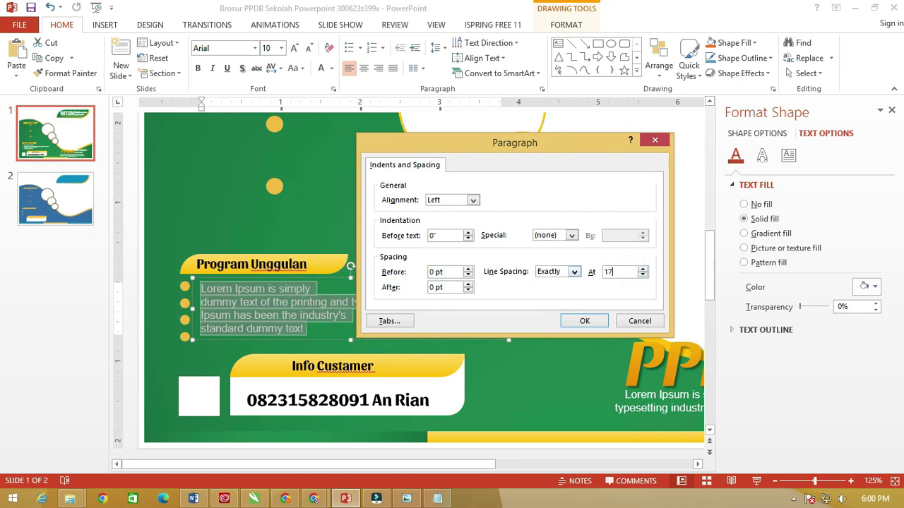
key("Return")
- Reselect all four lines and retype the exact spacing value to tighten them
left_click_drag(365, 281, 361, 276)
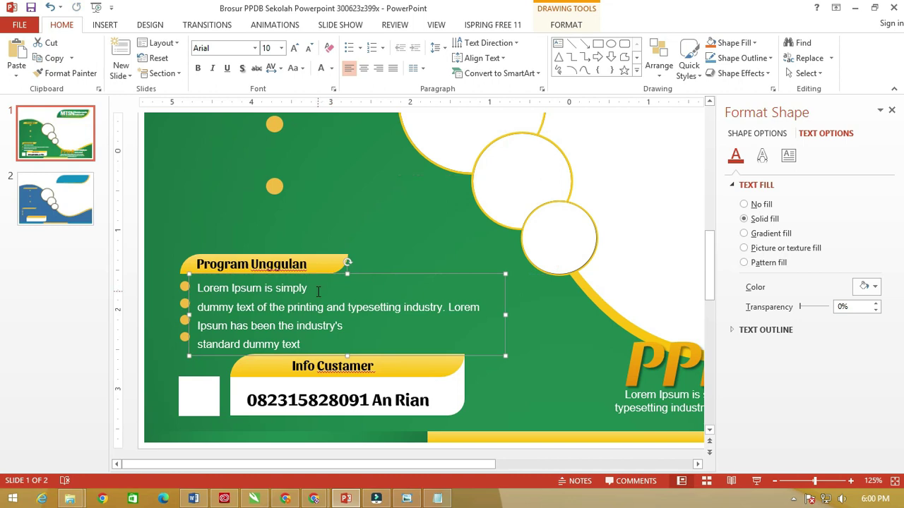
left_click(279, 292)
key("ctrl+a")
left_click(436, 48)
left_click(488, 145)
double_click(550, 281)
type("1")
left_click(522, 330)
left_click(340, 225)
scroll(343, 272, "down", 2, "ctrl")
scroll(344, 272, "down", 2, "ctrl")
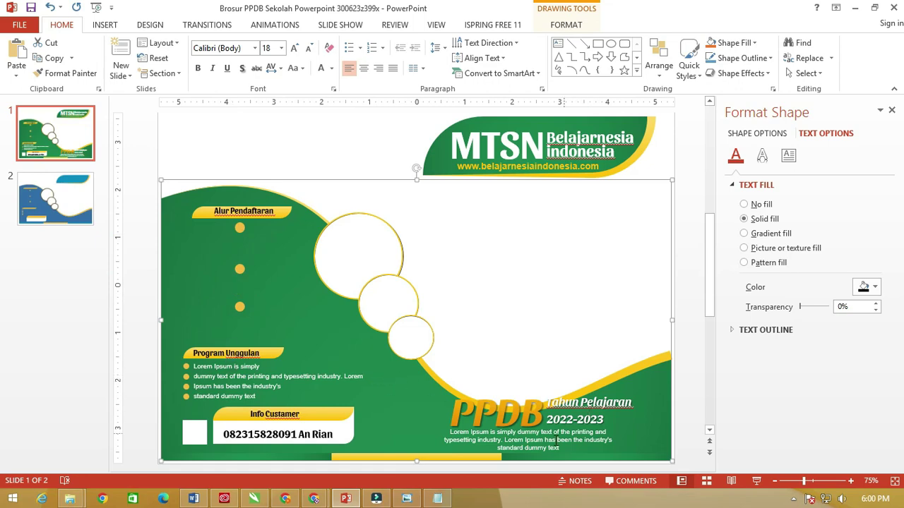
- Move a Lorem Ipsum block beside the first dot and narrow it left of the circle
left_click_drag(556, 439, 283, 235)
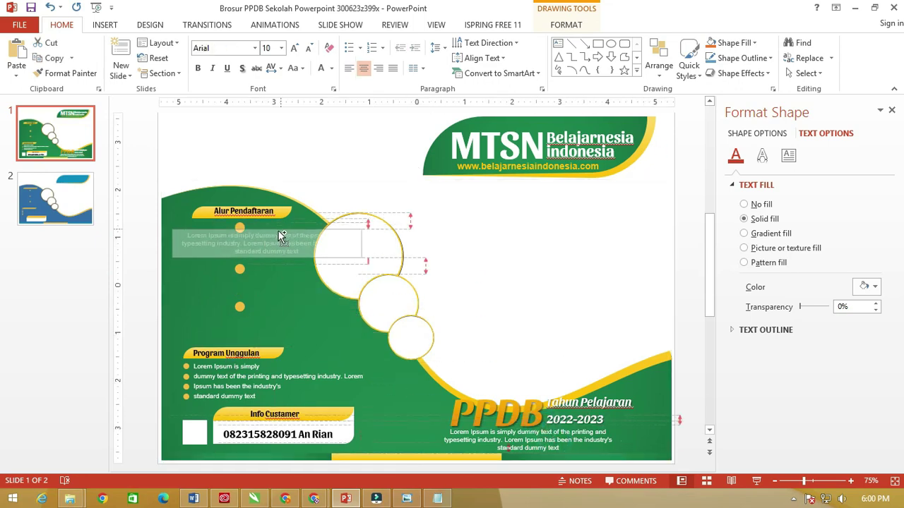
left_click_drag(282, 235, 299, 240)
scroll(297, 242, "up", 4, "ctrl")
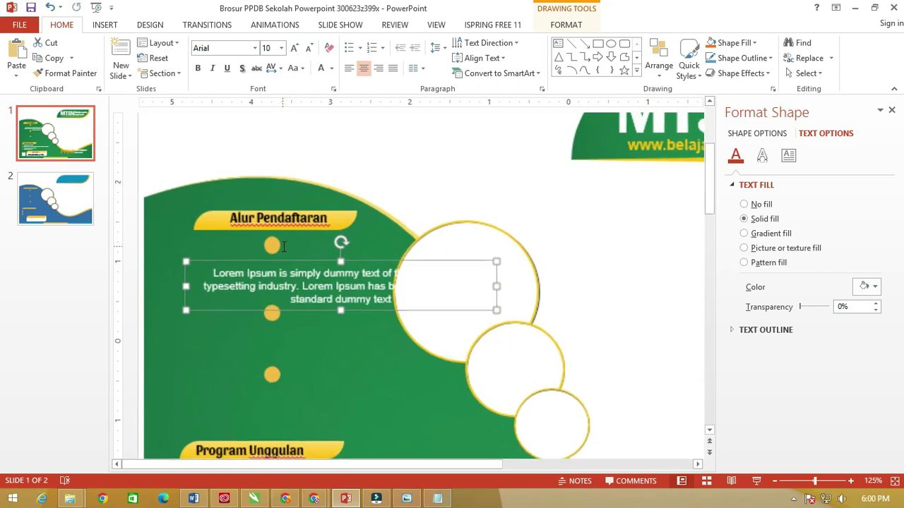
mouse_move(502, 286)
left_mouse_down()
mouse_move(380, 269)
mouse_move(338, 249)
left_mouse_up()
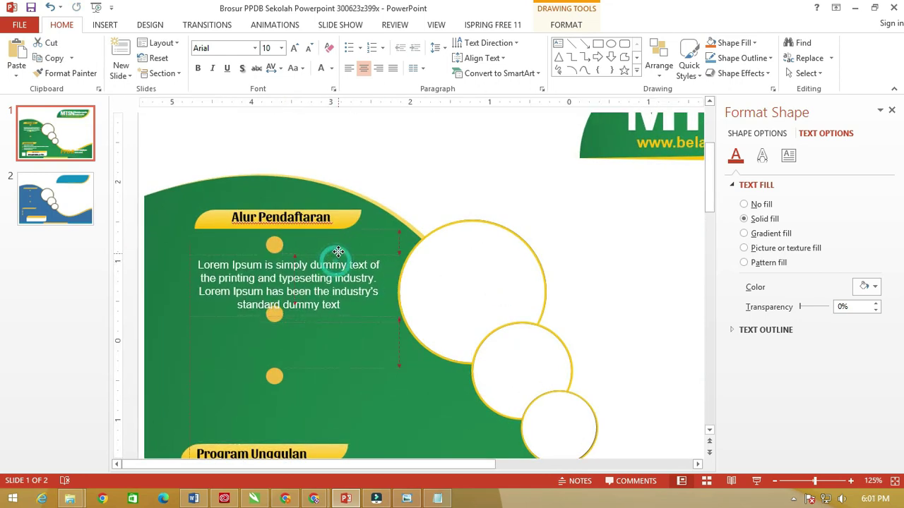
- Trim the paragraph to its opening part and justify it
triple_click(333, 262)
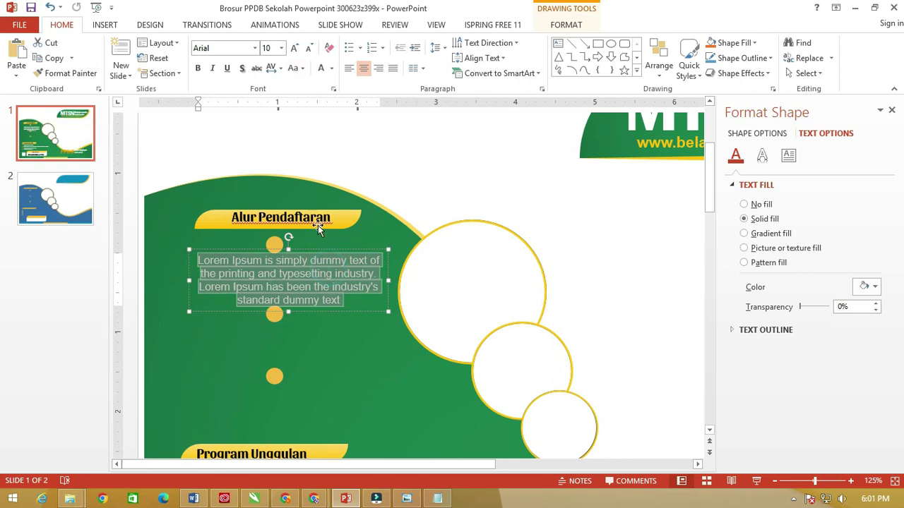
left_click_drag(311, 286, 182, 259)
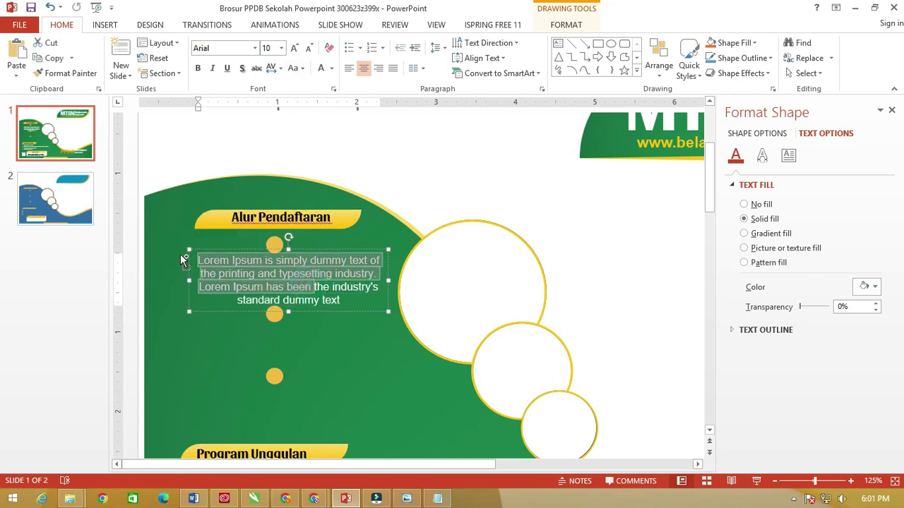
key("ctrl+x")
key("ctrl+a")
key("ctrl+v")
triple_click(264, 274)
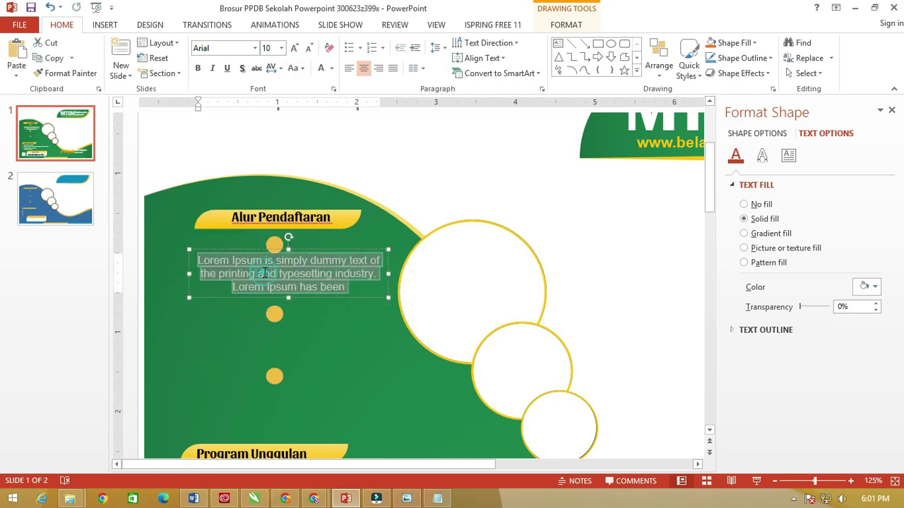
left_click(392, 68)
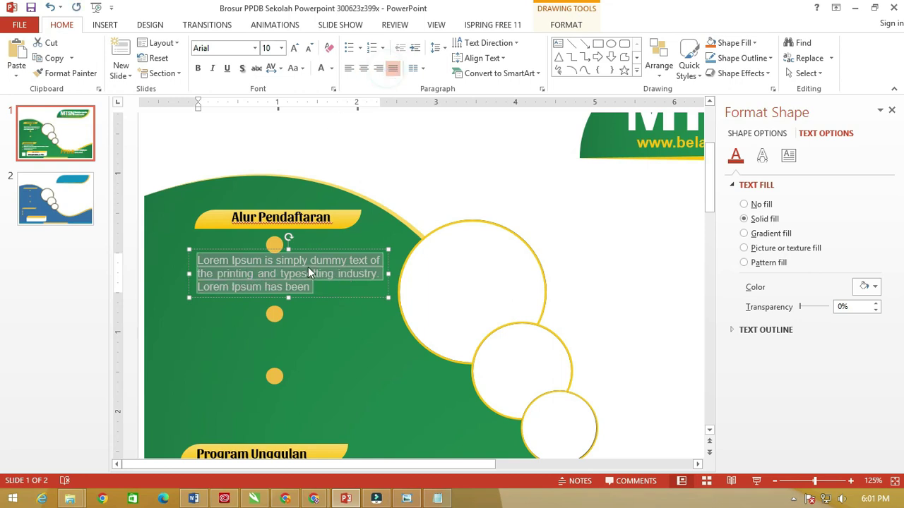
- Copy the paragraph beside the next dot and align both paragraphs together
left_click_drag(306, 256, 296, 328)
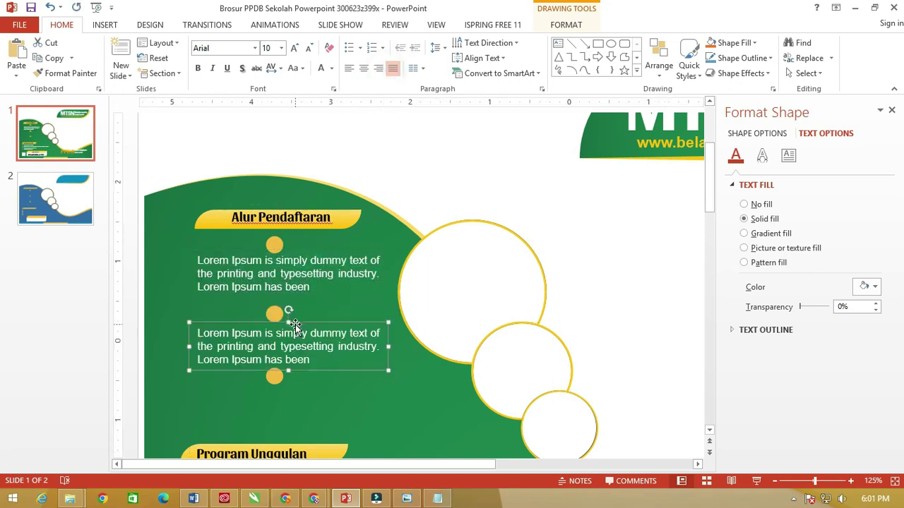
left_click(303, 263)
left_click_drag(304, 249, 305, 256)
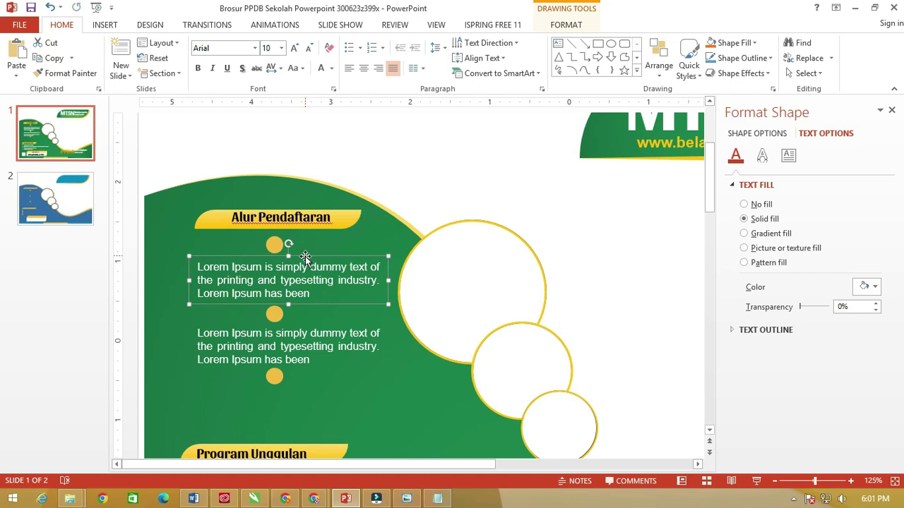
left_click(298, 323, "shift")
left_click_drag(299, 323, 294, 322)
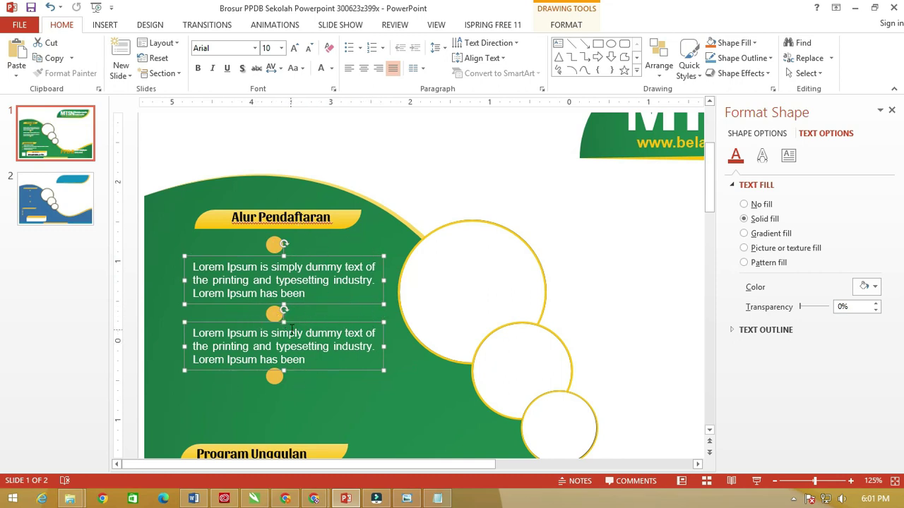
key("Escape")
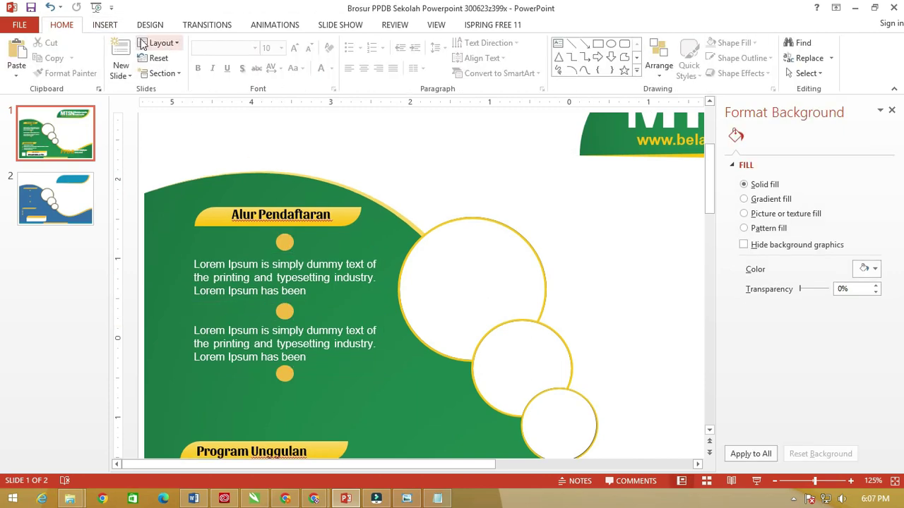
- Draw a straight line from the first yellow dot toward the large circle
left_click(114, 28)
left_click(226, 67)
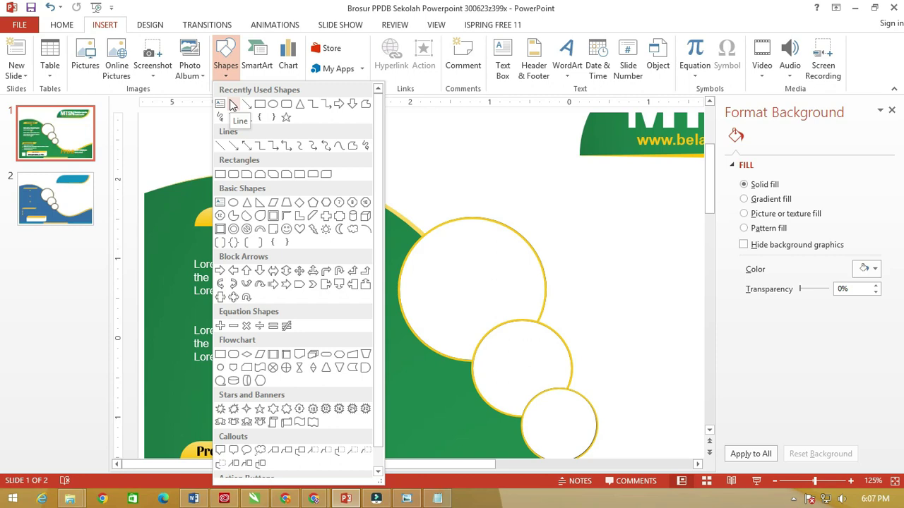
left_click(233, 105)
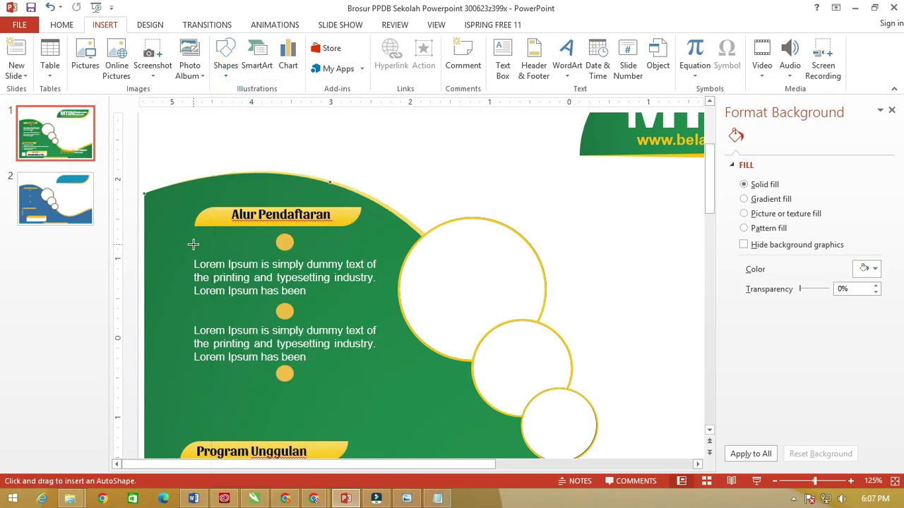
left_click_drag(285, 242, 384, 242)
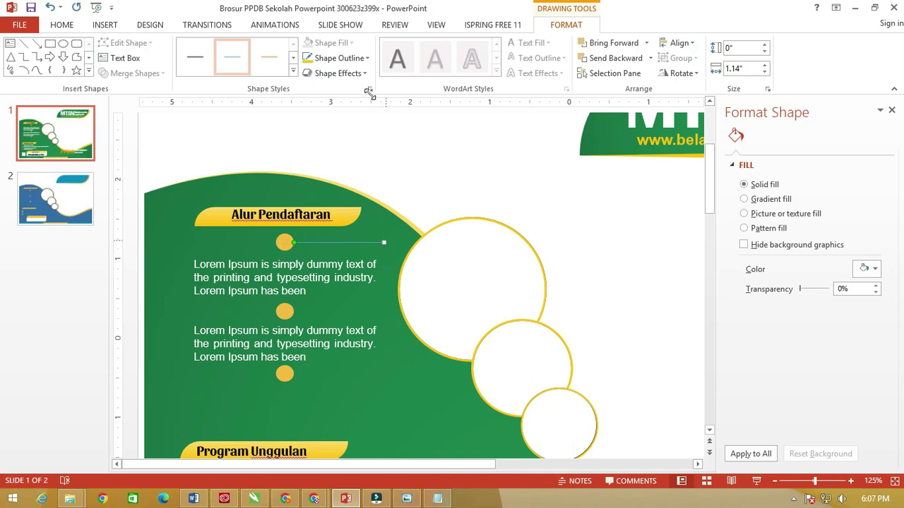
- Make the connector line 1½ pt thick and gold
left_click(337, 58)
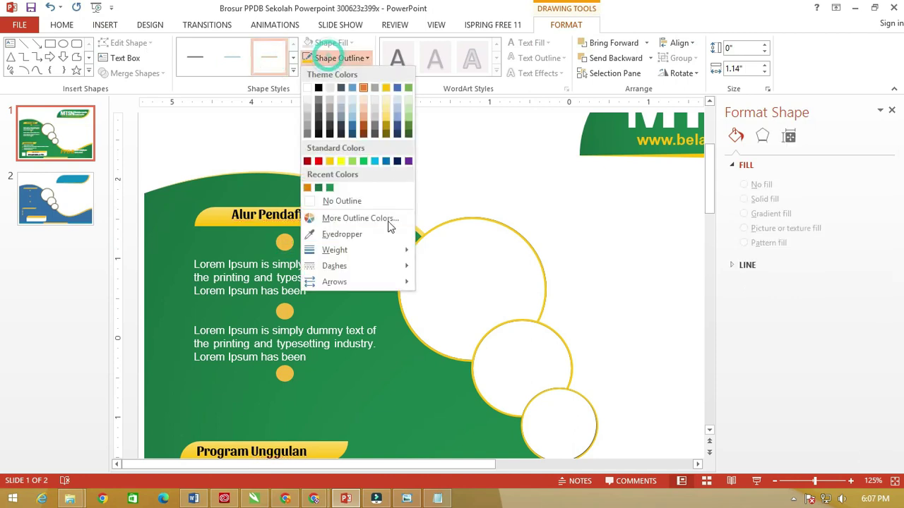
left_click(385, 250)
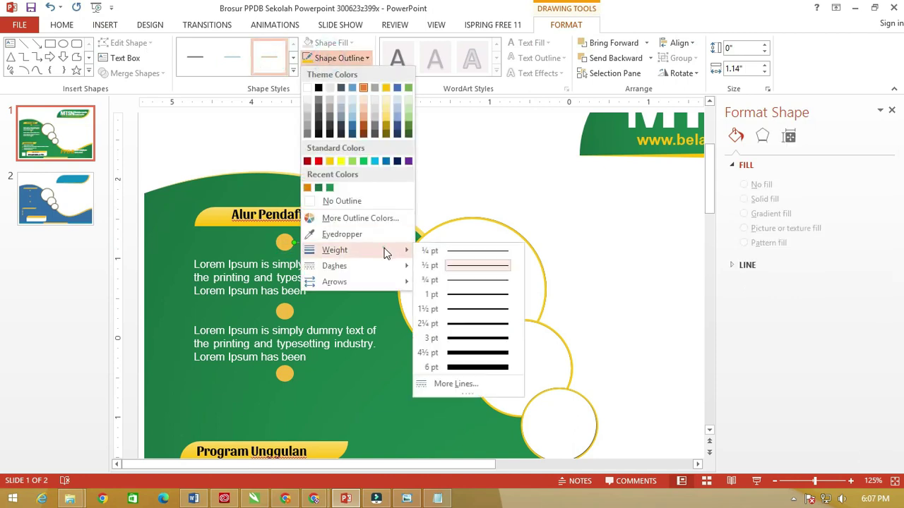
left_click(460, 310)
left_click(339, 58)
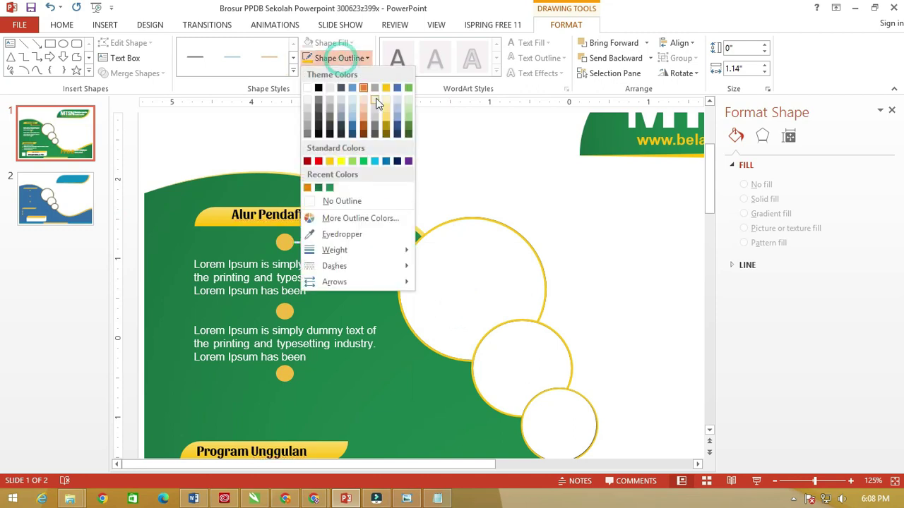
left_click(386, 87)
left_click(404, 210)
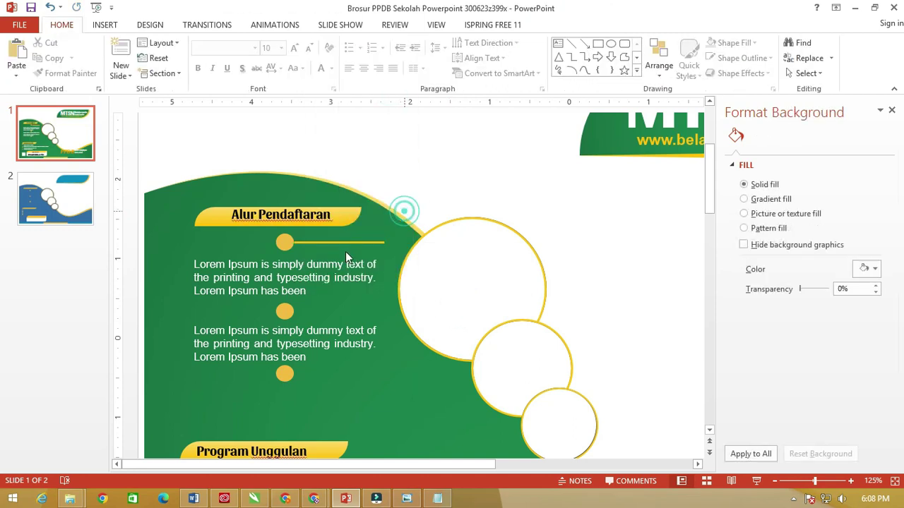
left_click(350, 243)
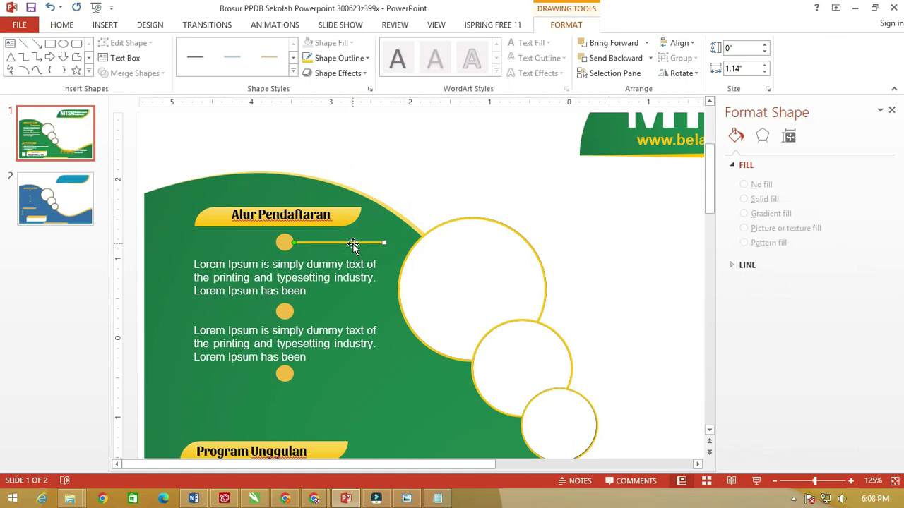
- Duplicate the gold line and angle the copy down toward the lower dot
key("ctrl+d")
left_click_drag(398, 254, 384, 243)
left_click_drag(308, 255, 381, 317)
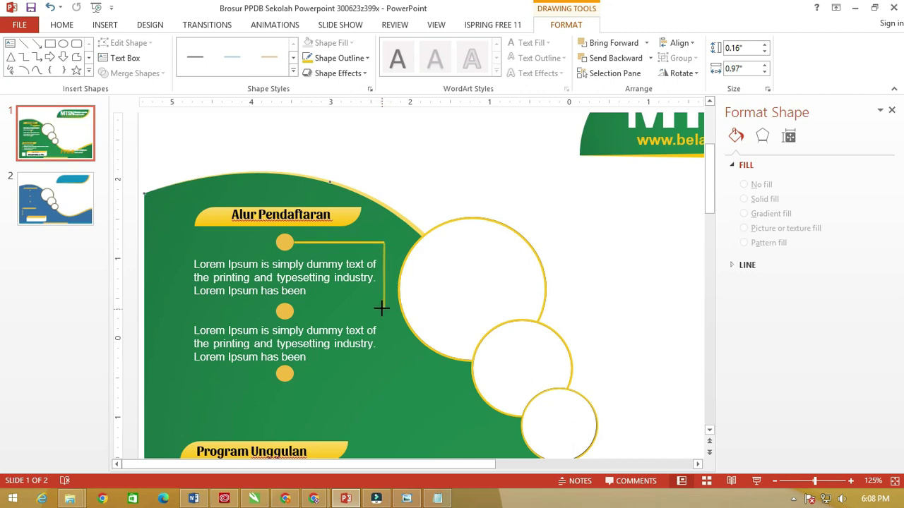
left_click(427, 219)
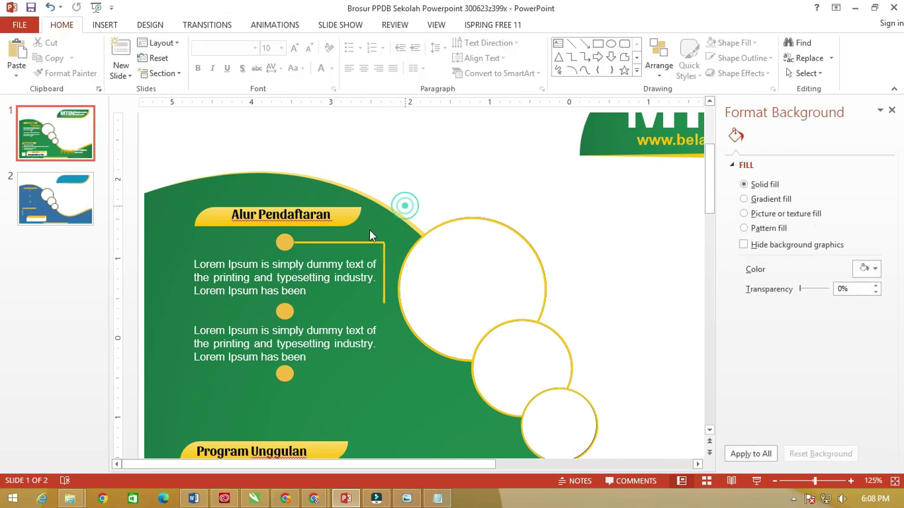
- Move the horizontal connector's end down beside the second dot to form a bracket
scroll(329, 258, "up", 5, "ctrl")
left_click_drag(413, 468, 364, 467)
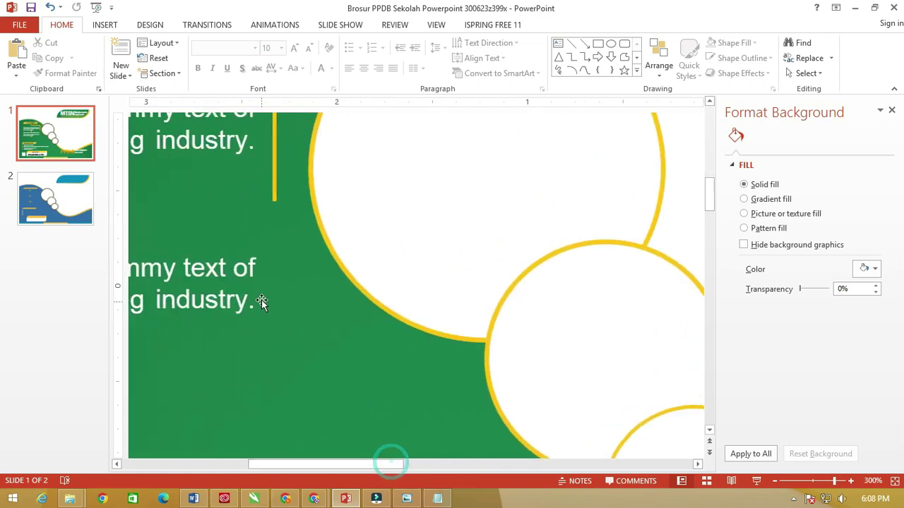
scroll(265, 296, "up", 3)
left_click(276, 249)
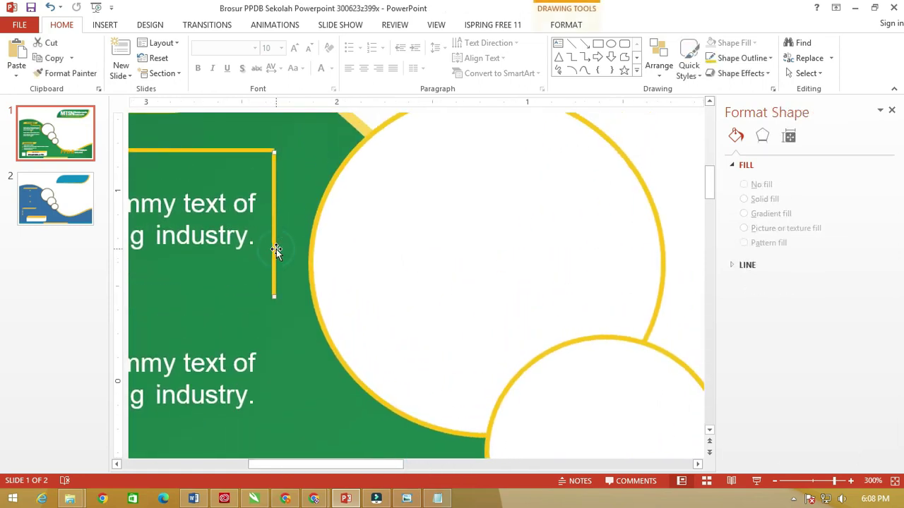
left_click(301, 188)
scroll(304, 169, "down", 5)
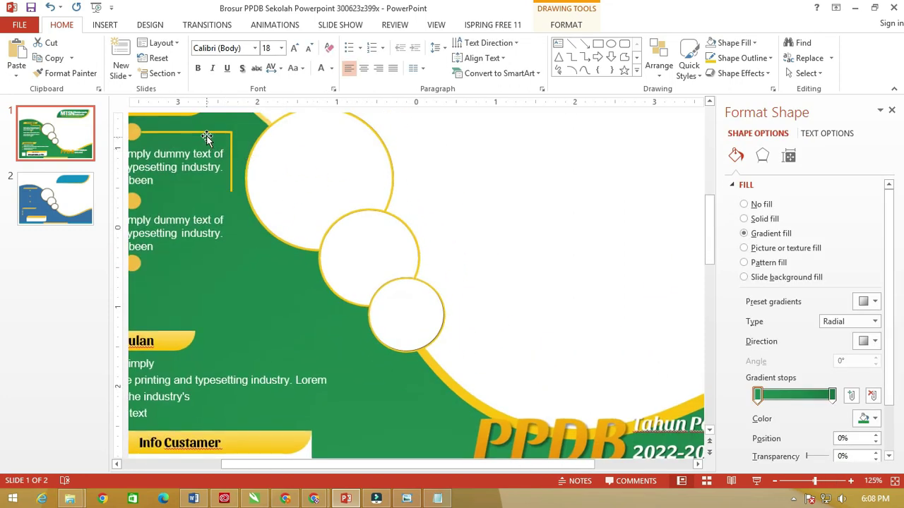
left_click(216, 133)
left_click_drag(264, 465, 168, 460)
left_click_drag(353, 134, 351, 205)
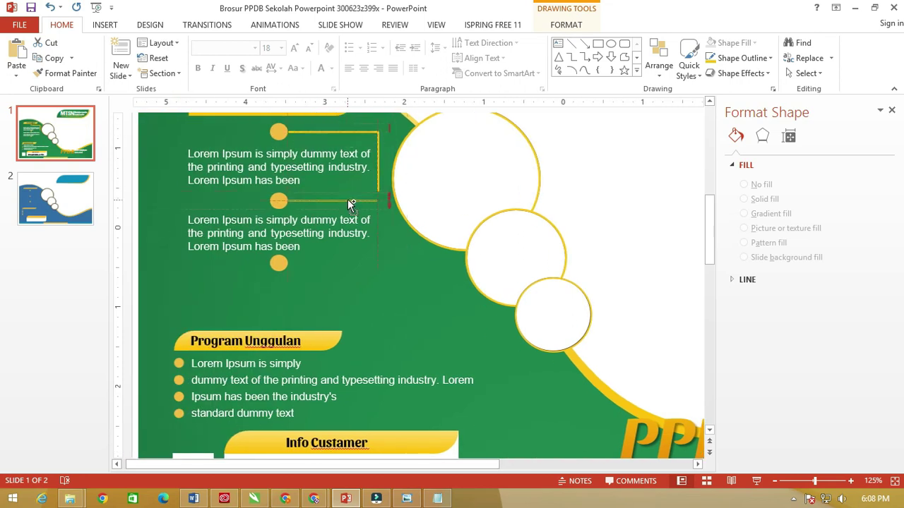
left_click_drag(351, 205, 377, 200)
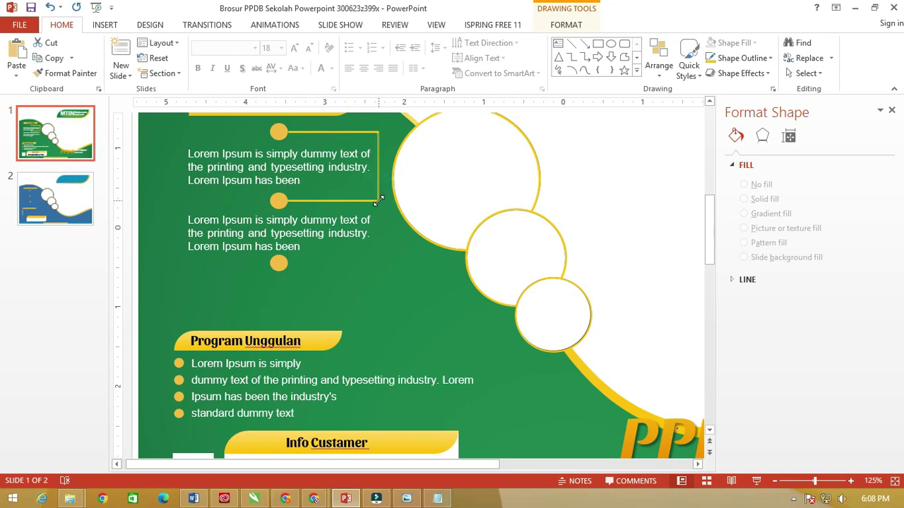
scroll(377, 201, "up", 5, "ctrl")
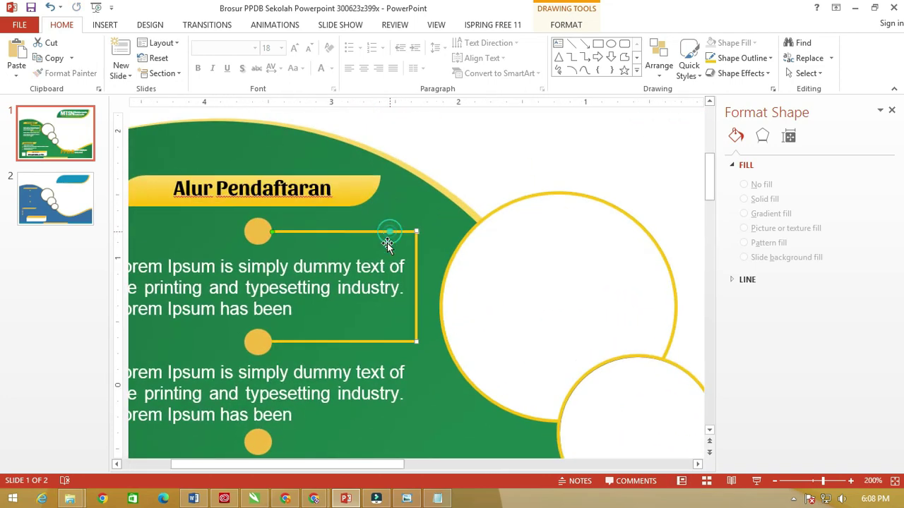
- Duplicate the gold bracket, move the copy beside the second text block, and flip it horizontally
left_click(378, 343)
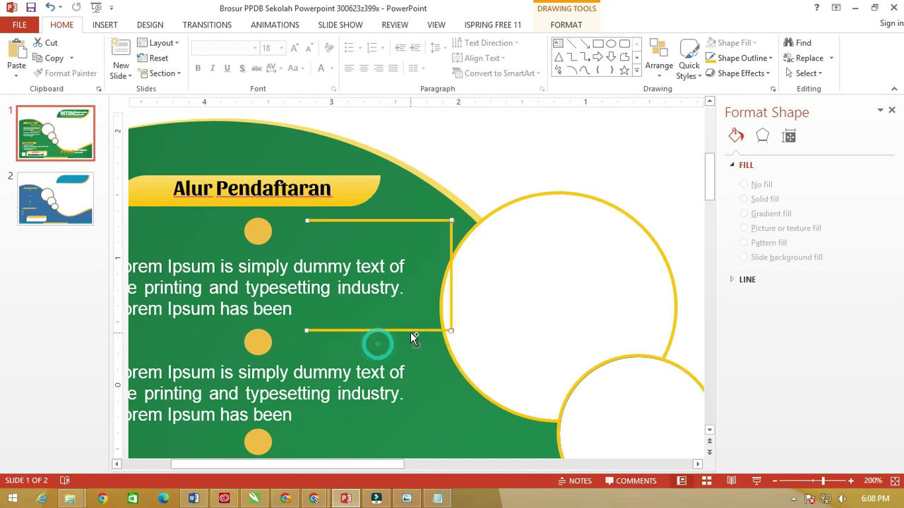
left_click(387, 344)
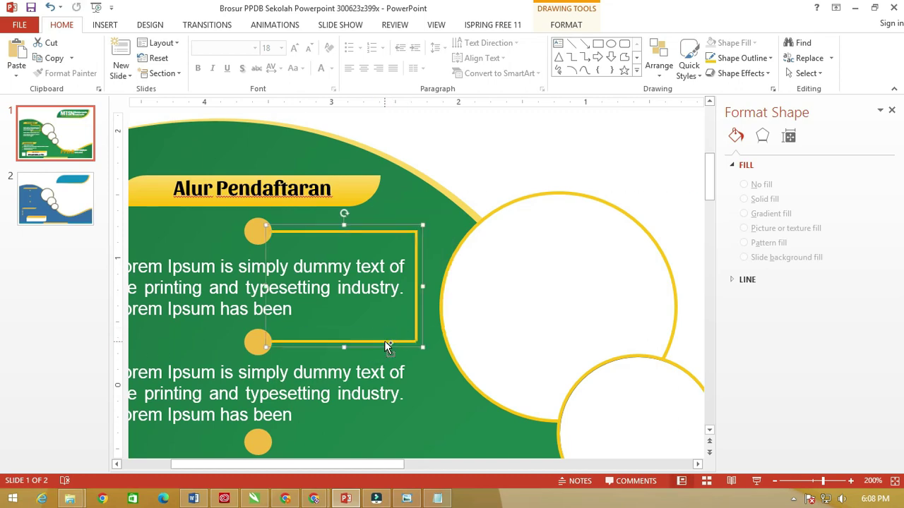
scroll(386, 346, "down", 4, "ctrl")
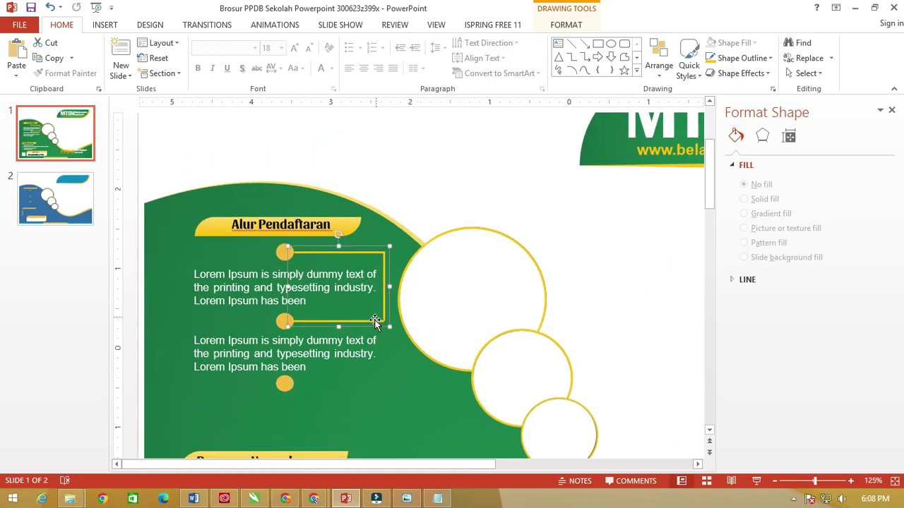
key("ctrl+d")
left_click_drag(374, 335, 259, 390)
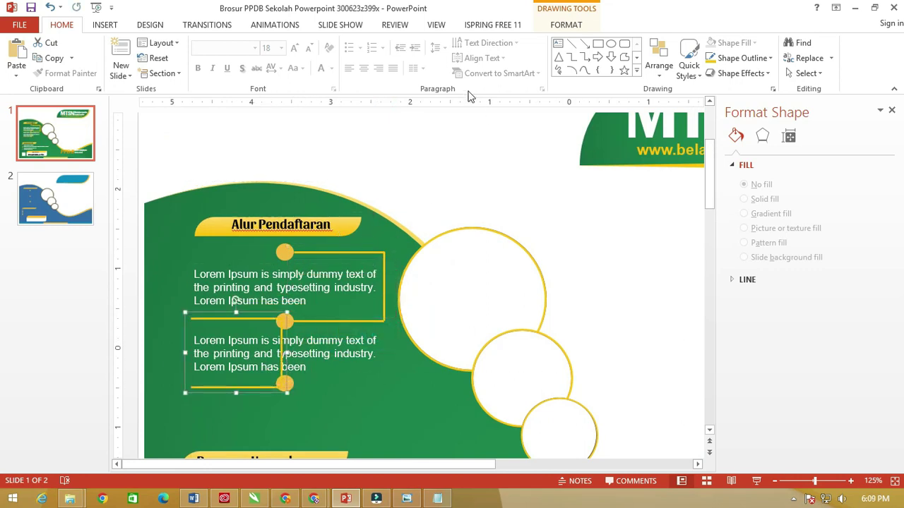
left_click(558, 25)
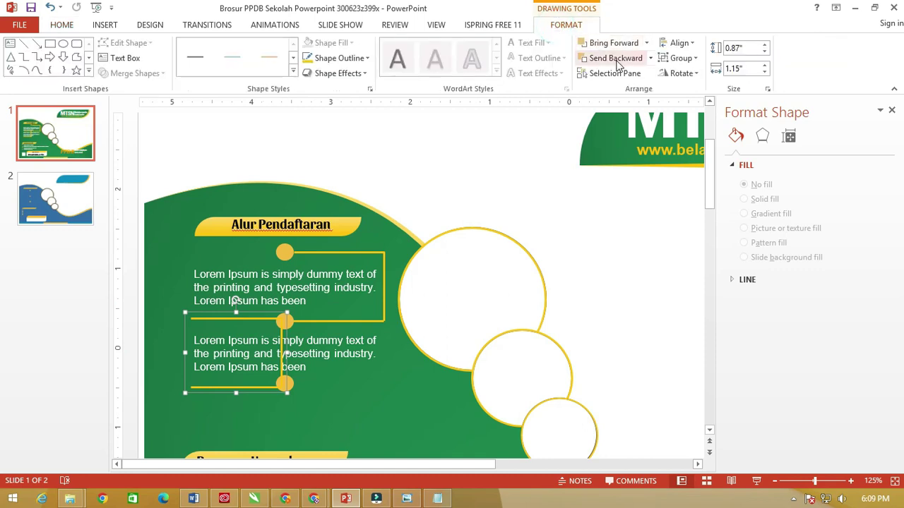
left_click(679, 73)
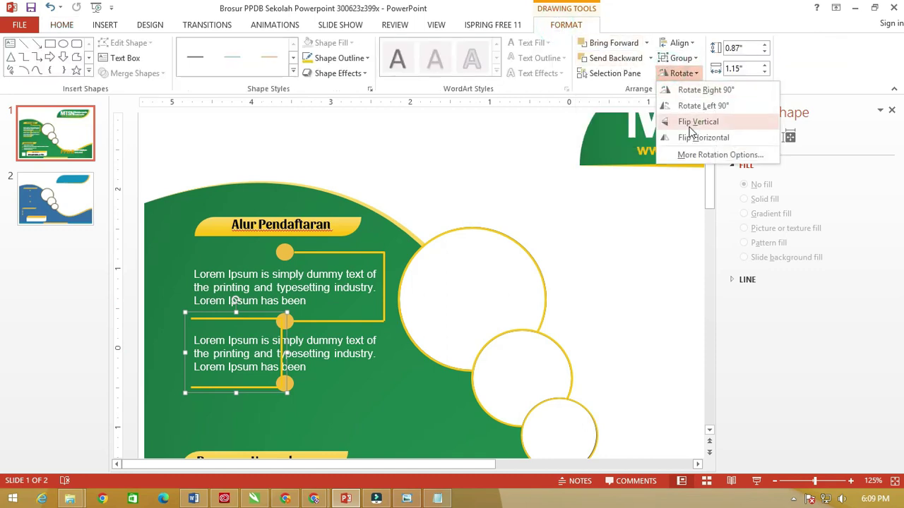
left_click(692, 137)
- Align the mirrored bracket, bottom yellow dot and lower text box so they line up
scroll(248, 333, "up", 2, "ctrl")
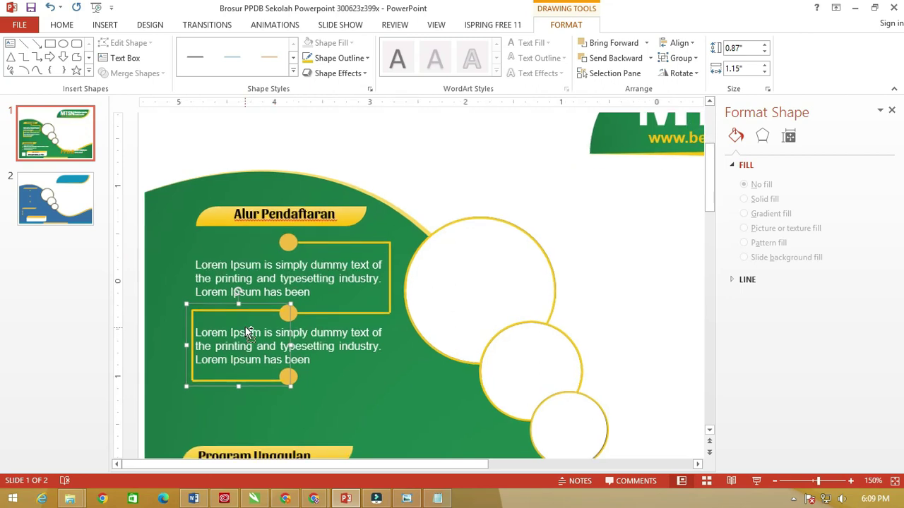
left_click_drag(291, 244, 291, 246)
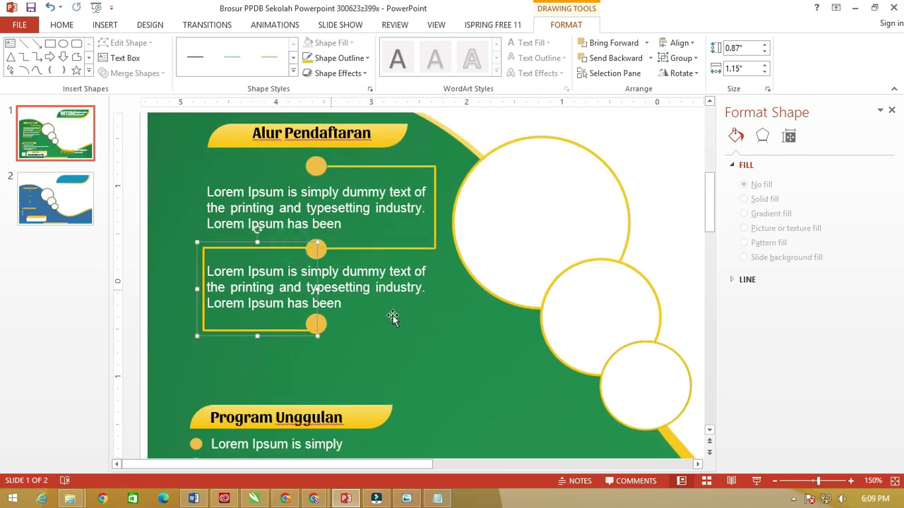
left_click(321, 326)
left_click_drag(322, 325, 321, 331)
left_click(264, 272)
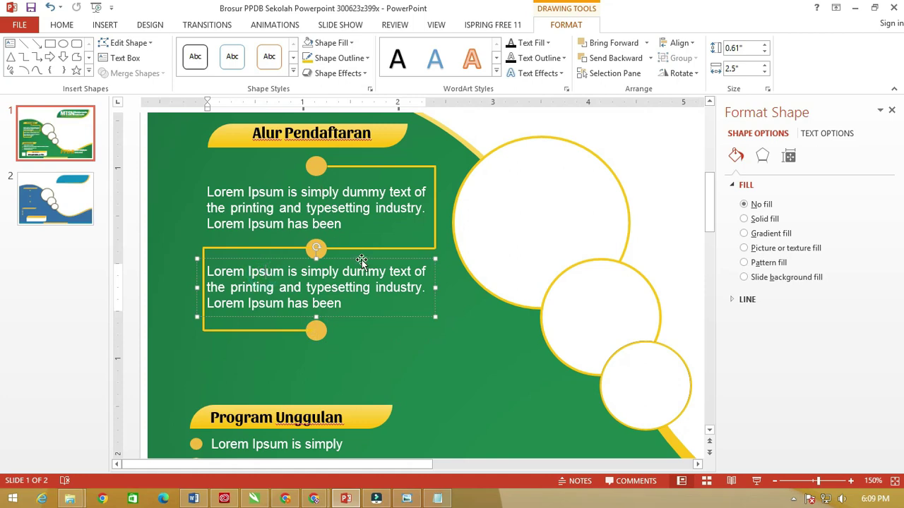
left_click_drag(361, 261, 370, 263)
left_click(349, 203)
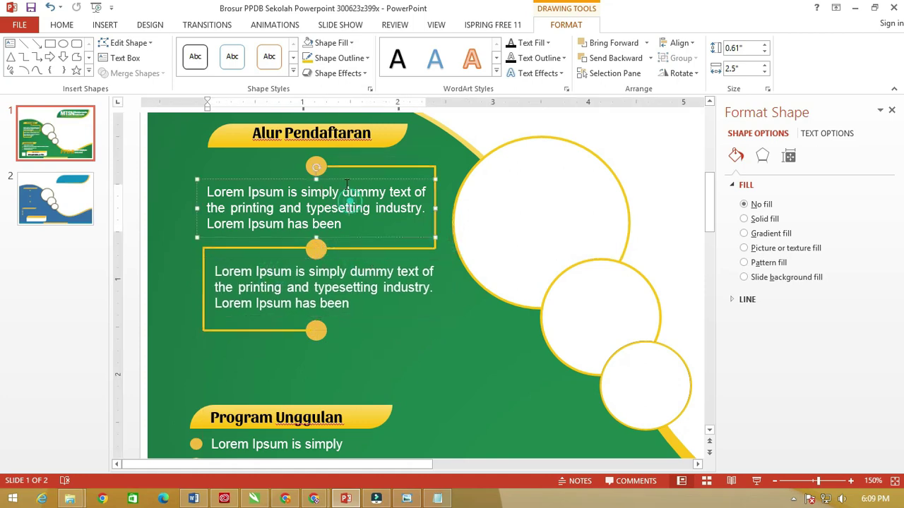
scroll(247, 214, "down", 5)
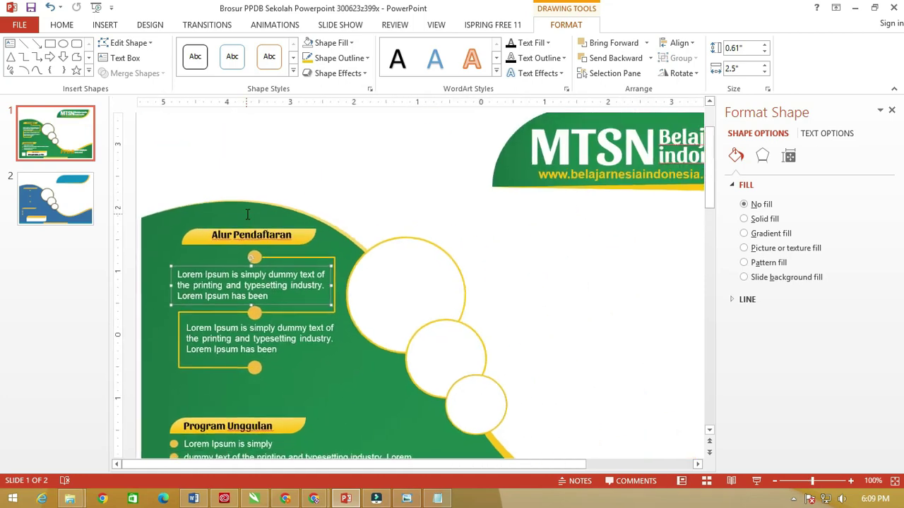
scroll(247, 214, "down", 1)
left_click(276, 186)
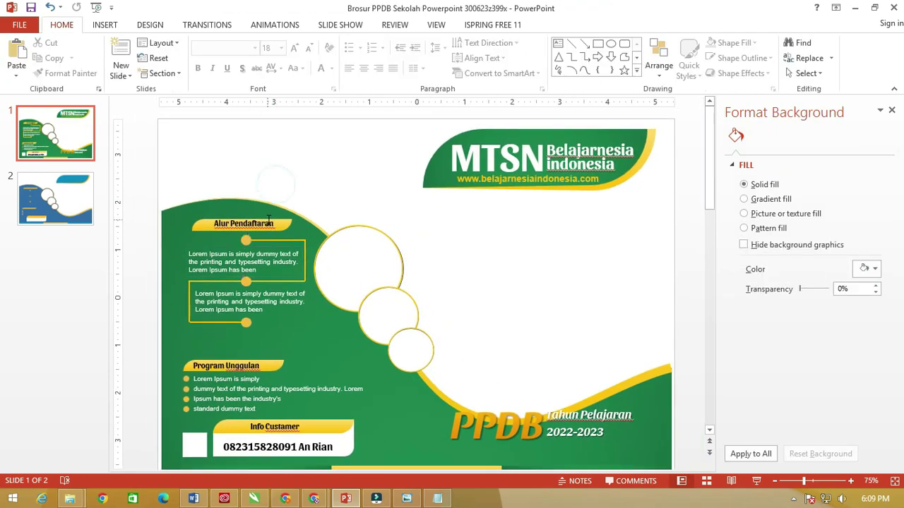
- Drag the school building photo onto the slide and send it to the back
scroll(269, 219, "down", 1)
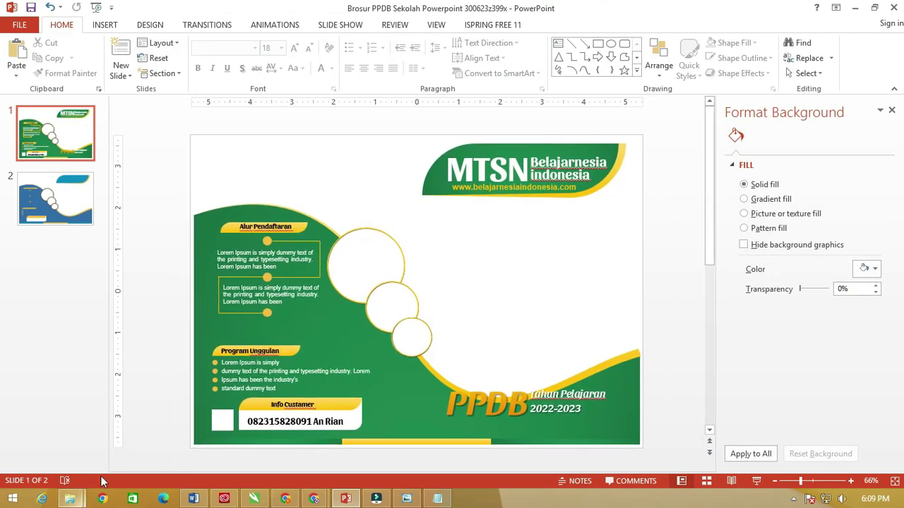
mouse_move(81, 500)
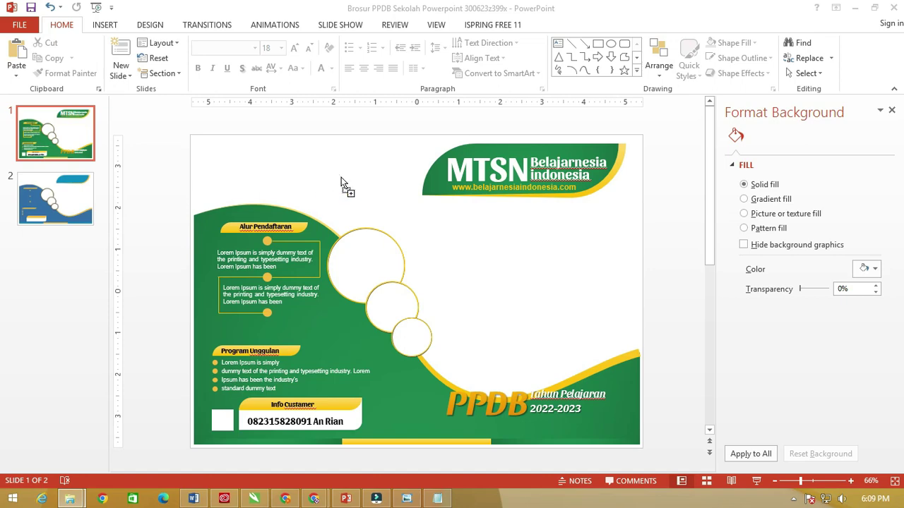
left_click_drag(427, 197, 500, 263)
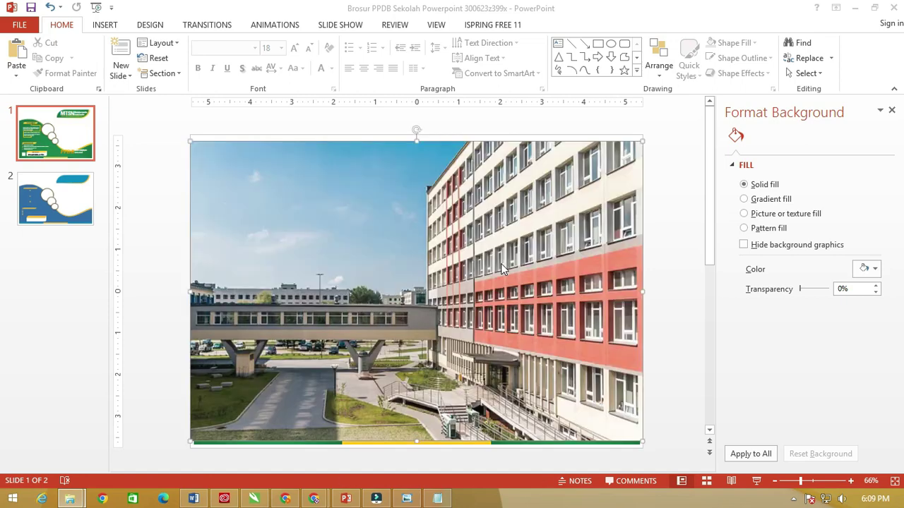
right_click(359, 203)
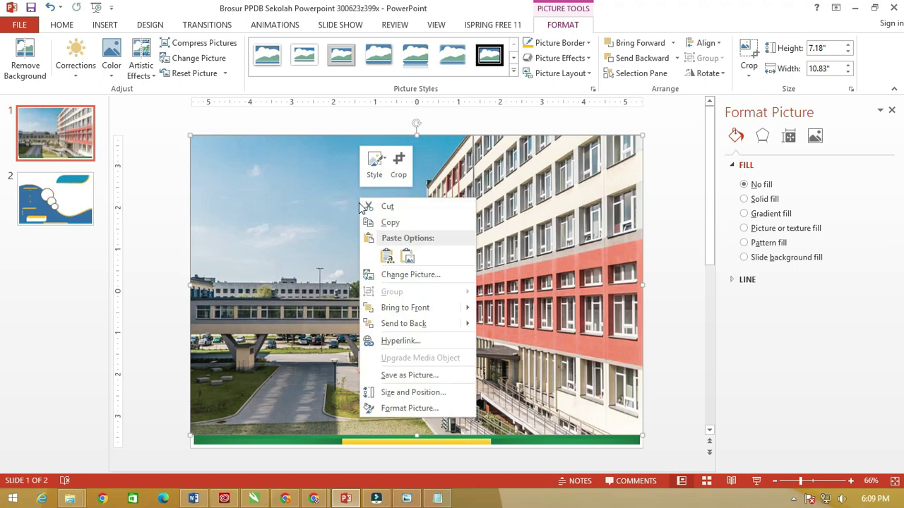
mouse_move(452, 329)
left_click(507, 325)
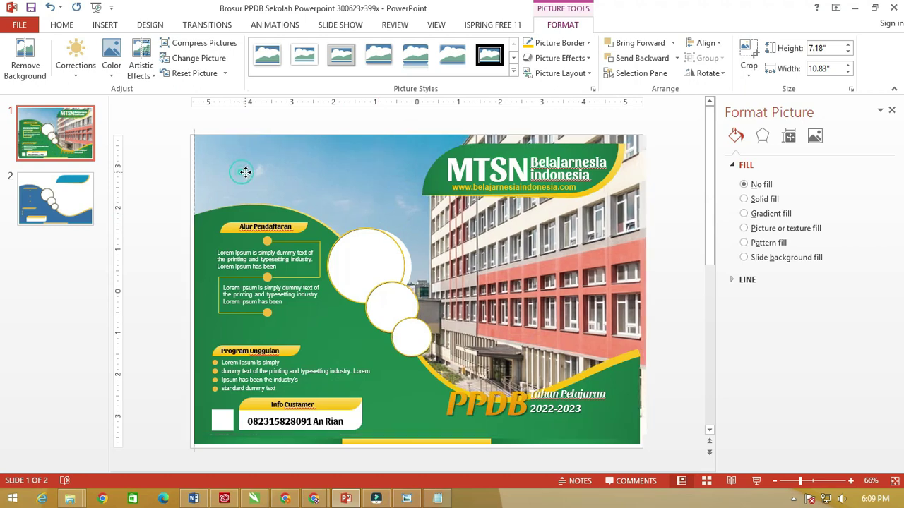
- Fit the building photo to the slide edges and delete the stray white circle
left_click_drag(250, 182, 254, 182)
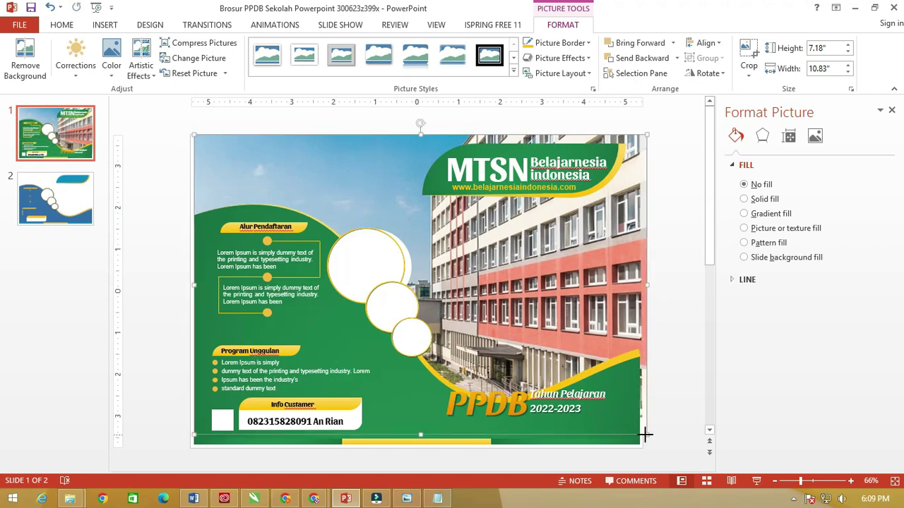
left_click_drag(644, 434, 640, 430)
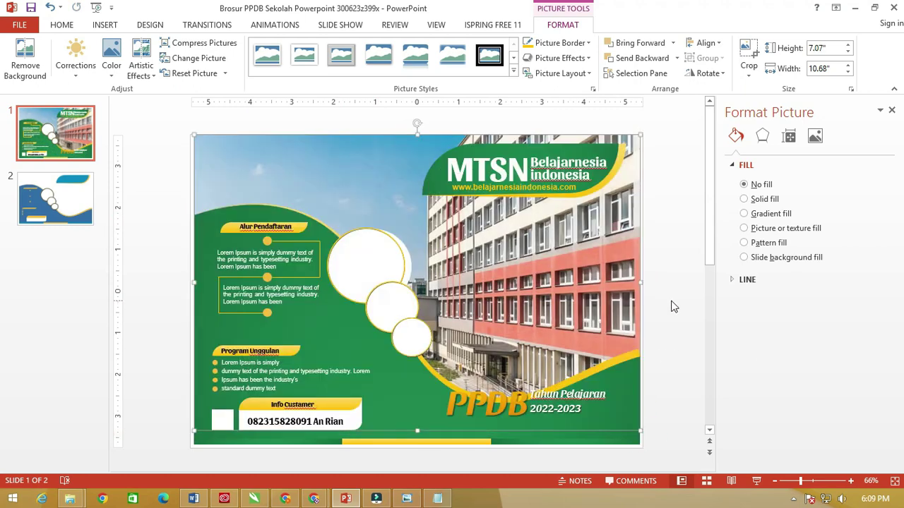
left_click_drag(564, 279, 604, 271)
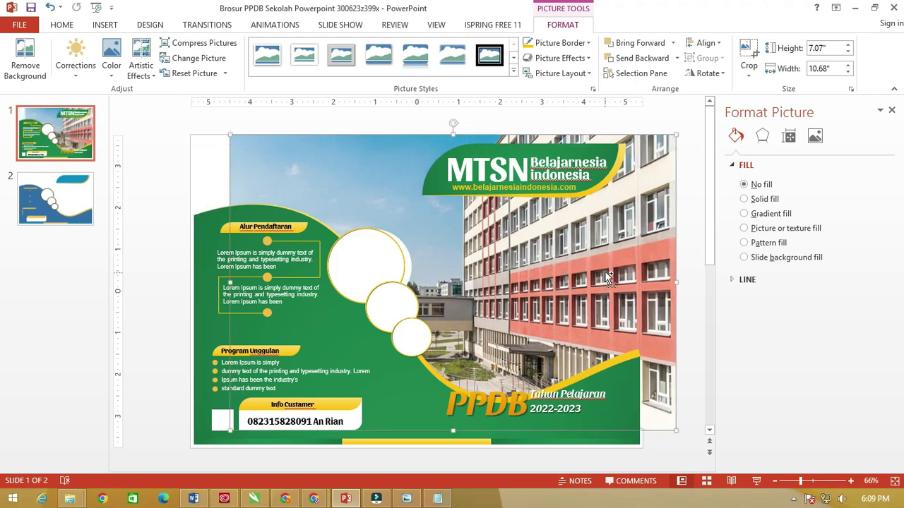
mouse_move(387, 252)
left_mouse_down()
mouse_move(373, 230)
mouse_move(291, 204)
left_mouse_up()
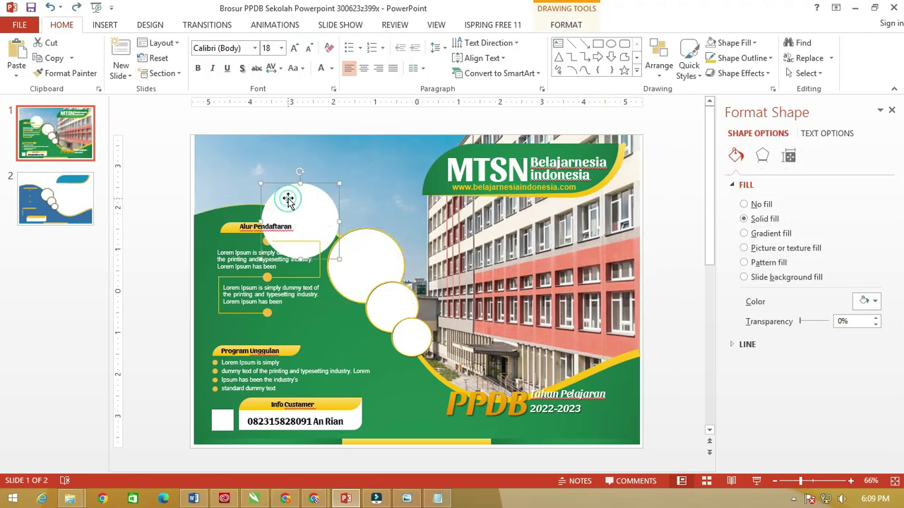
key("Delete")
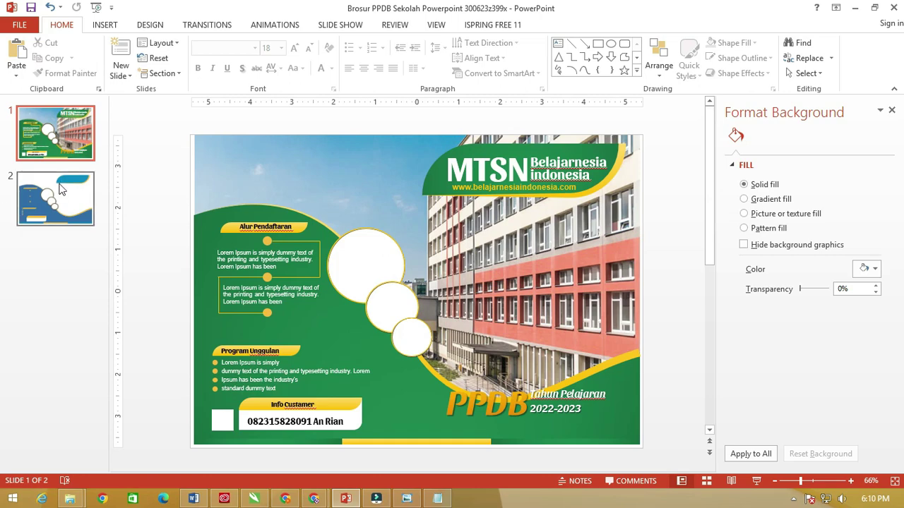
- Draw a rectangle over the whole slide, fill it Dark Green, and give it no outline
left_click(100, 27)
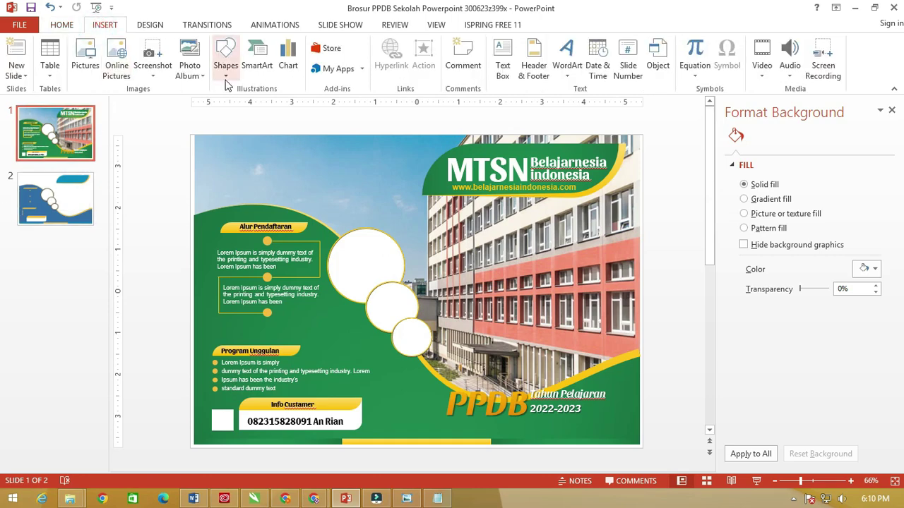
left_click(225, 55)
left_click(261, 106)
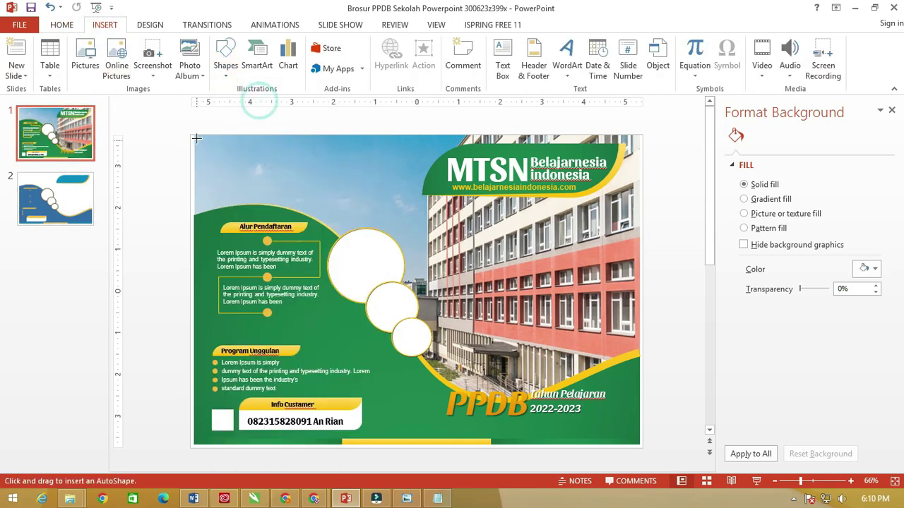
mouse_move(192, 135)
left_mouse_down()
mouse_move(656, 422)
mouse_move(640, 421)
left_mouse_up()
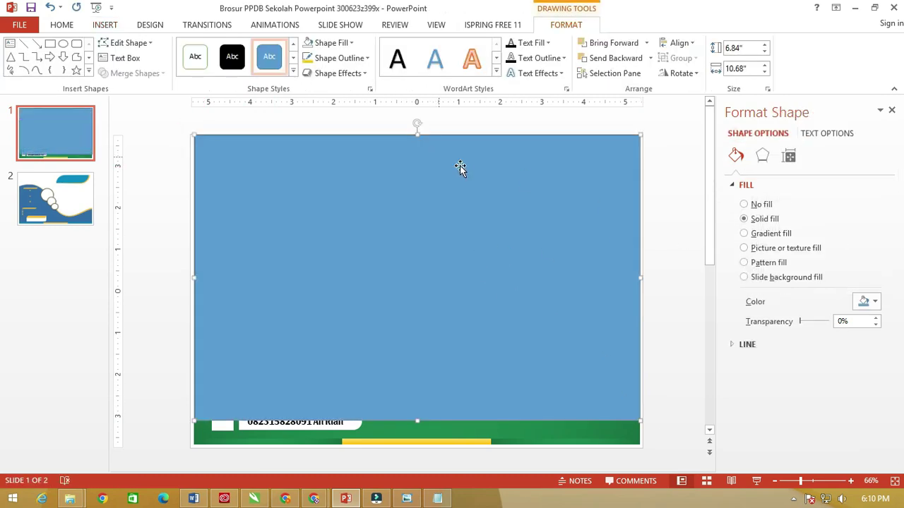
left_click(351, 44)
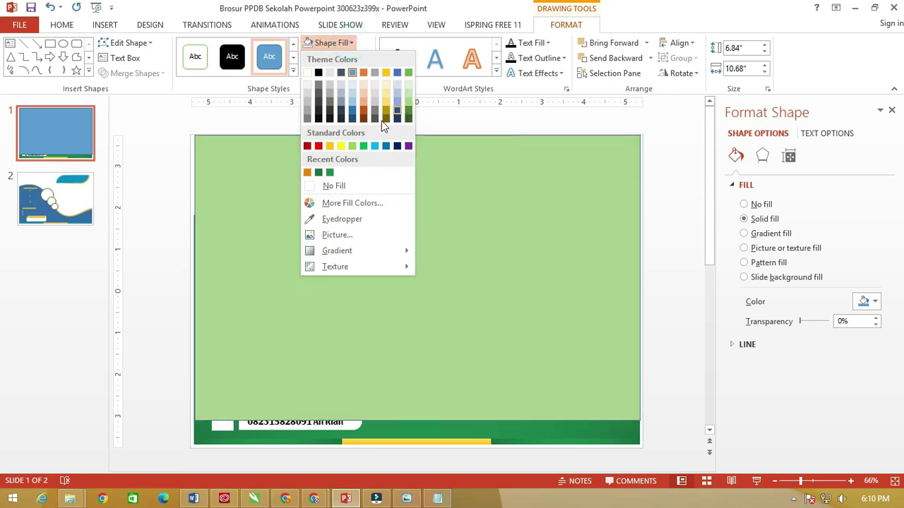
left_click(329, 173)
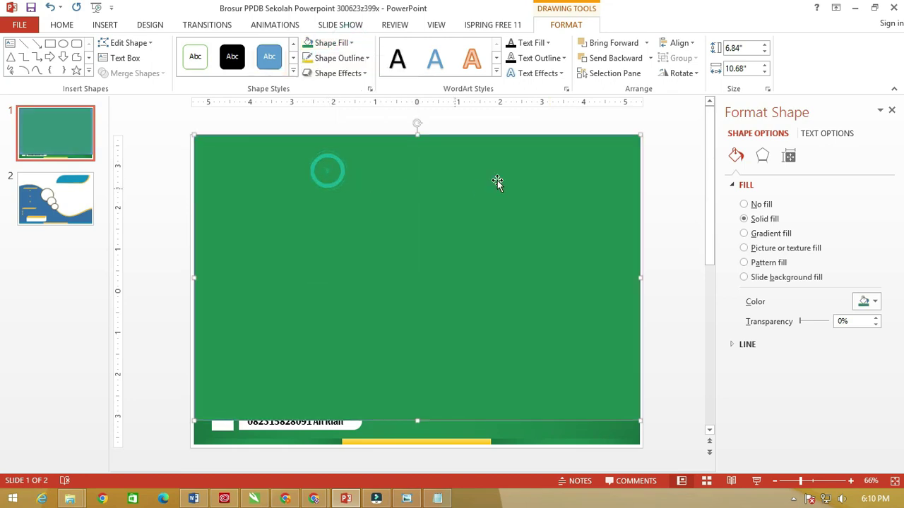
left_click(337, 58)
left_click(345, 201)
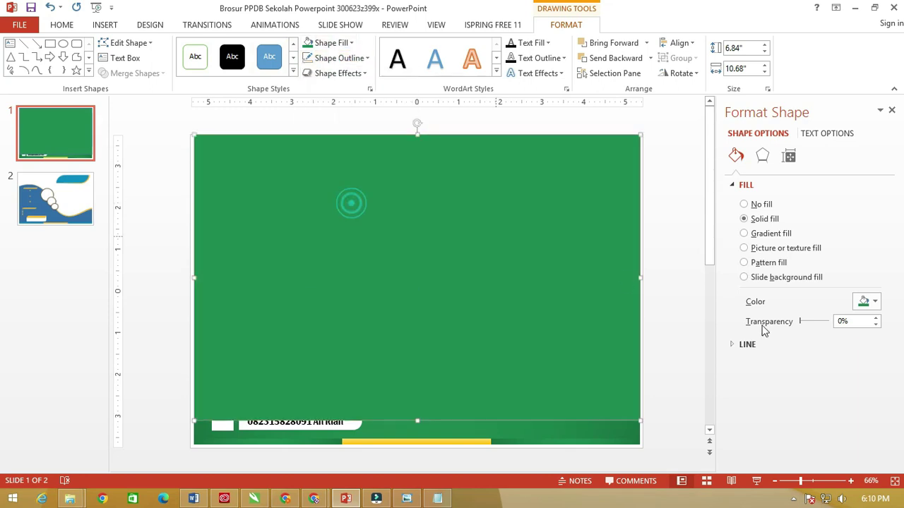
- Give the rectangle a 270° linear gradient with one stop at 100% transparency
left_click(768, 235)
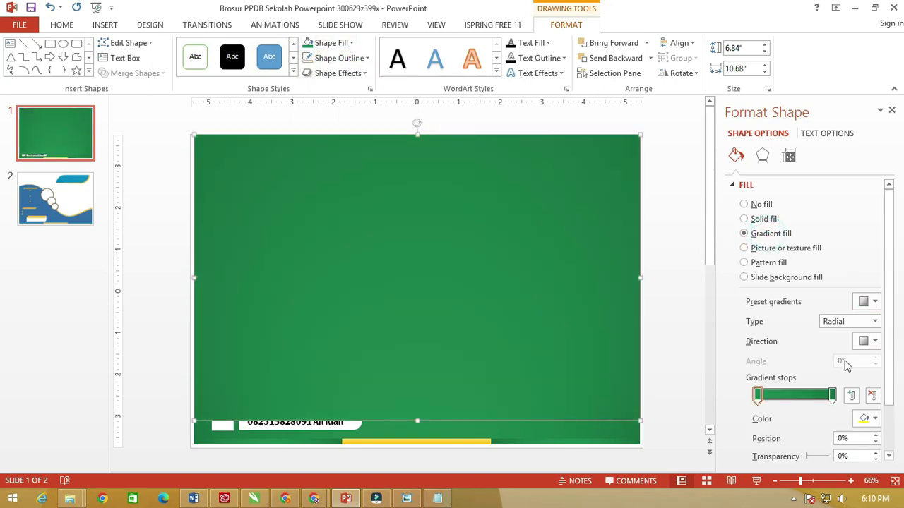
left_click_drag(888, 340, 888, 386)
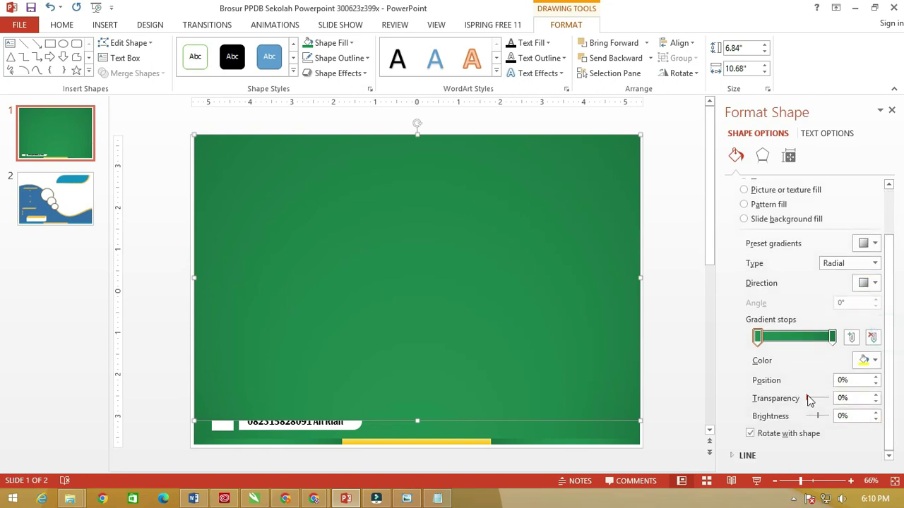
left_click_drag(806, 399, 830, 399)
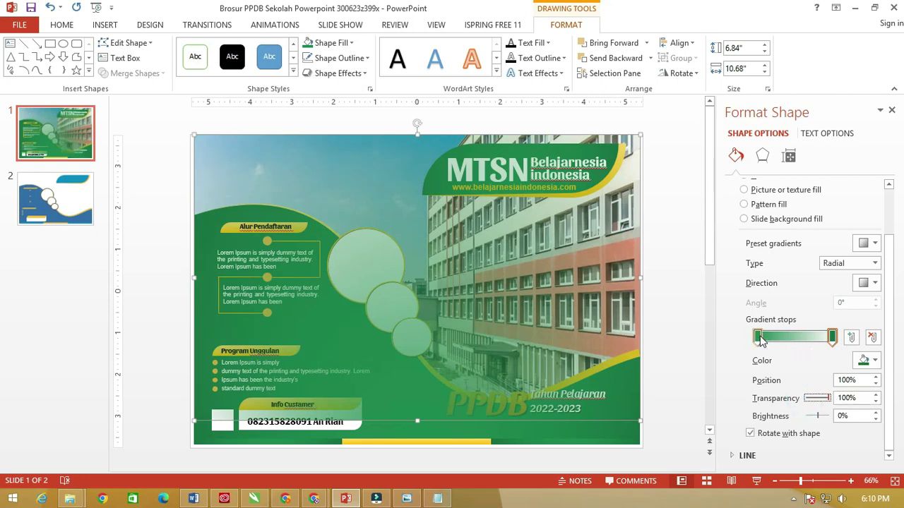
mouse_move(831, 338)
left_mouse_down()
mouse_move(798, 340)
mouse_move(811, 337)
left_mouse_up()
left_click(850, 263)
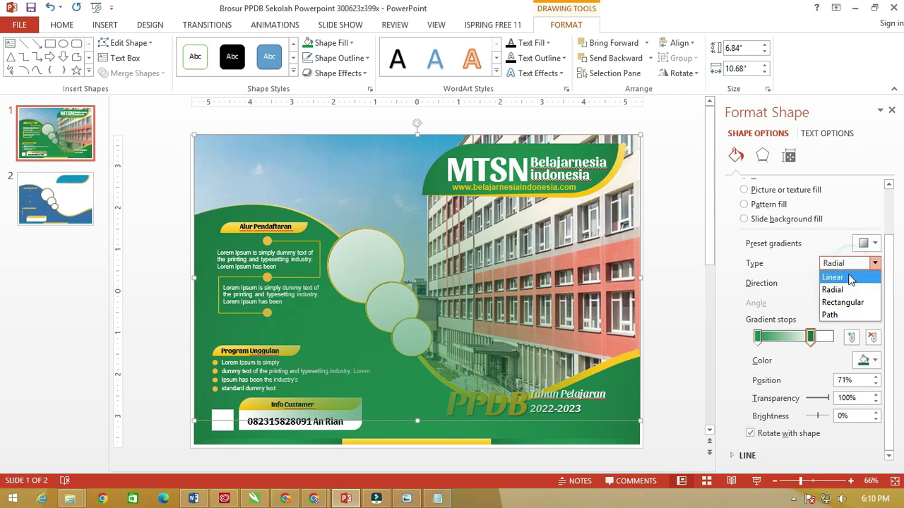
left_click(833, 278)
left_click_drag(810, 337, 819, 338)
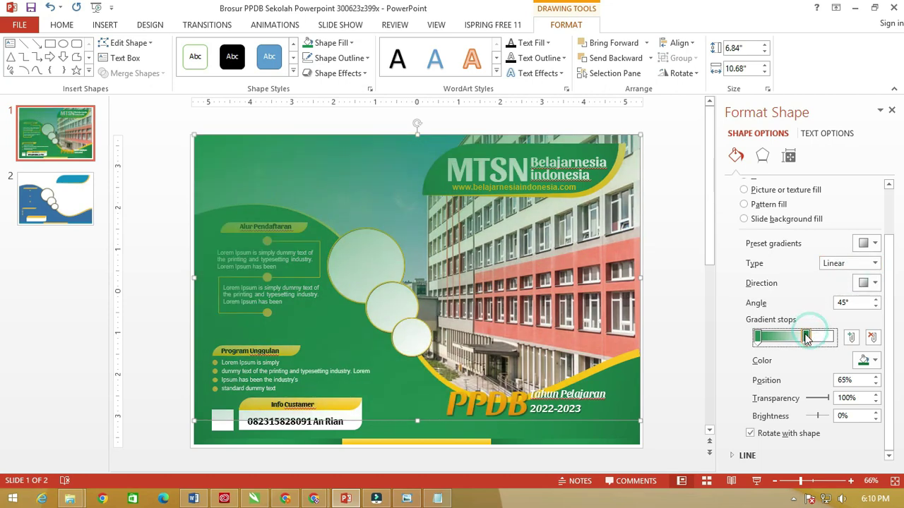
left_click(873, 286)
left_click(829, 305)
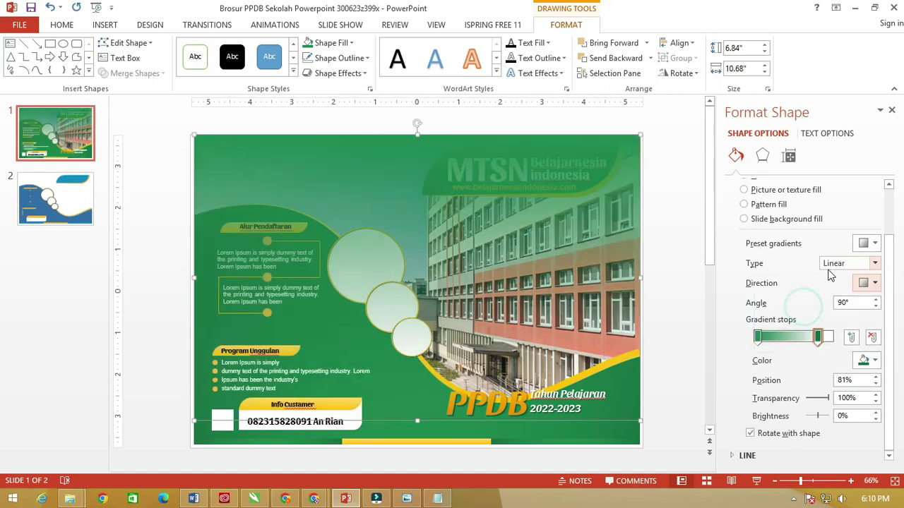
left_click(868, 284)
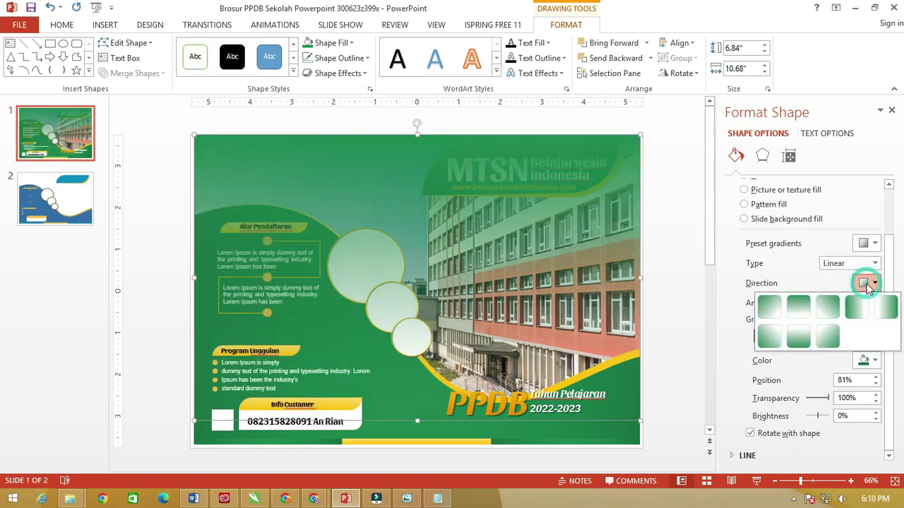
left_click(799, 336)
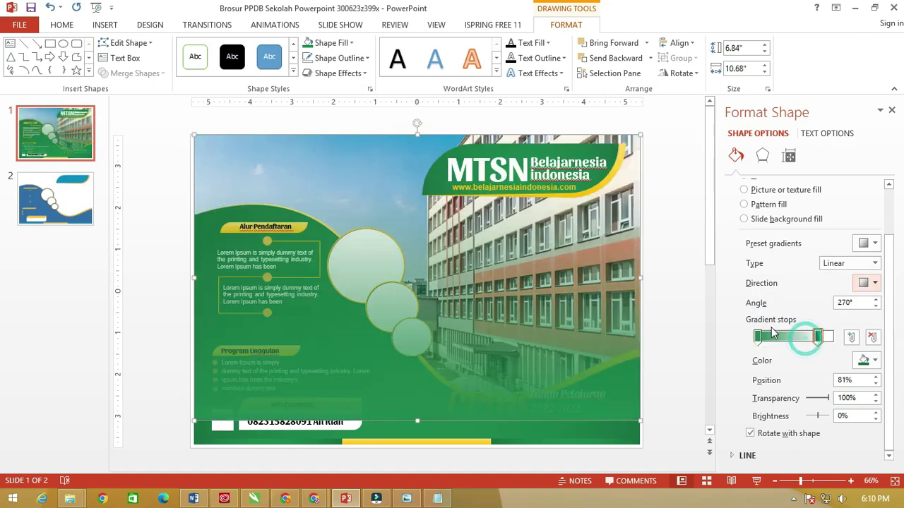
- Reselect the green overlay rectangle and bring up its shortcut options
left_click(689, 263)
left_click(594, 330)
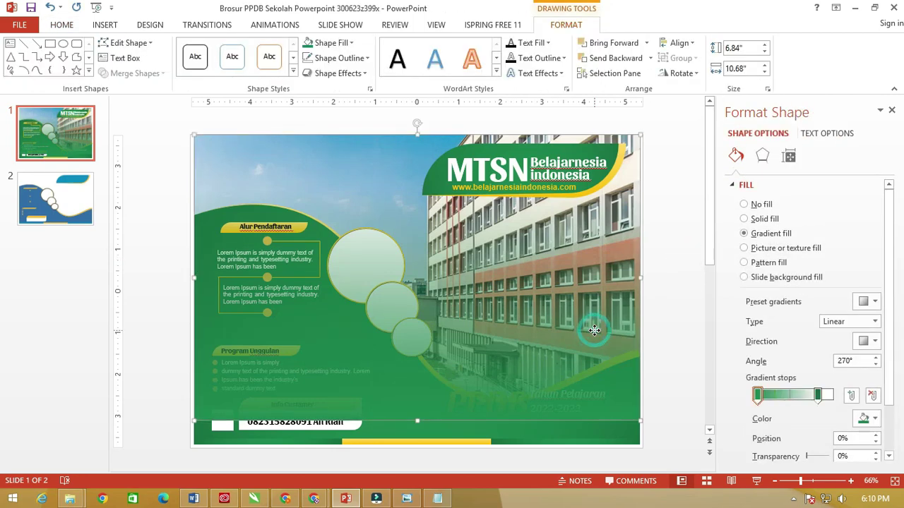
right_click(594, 330)
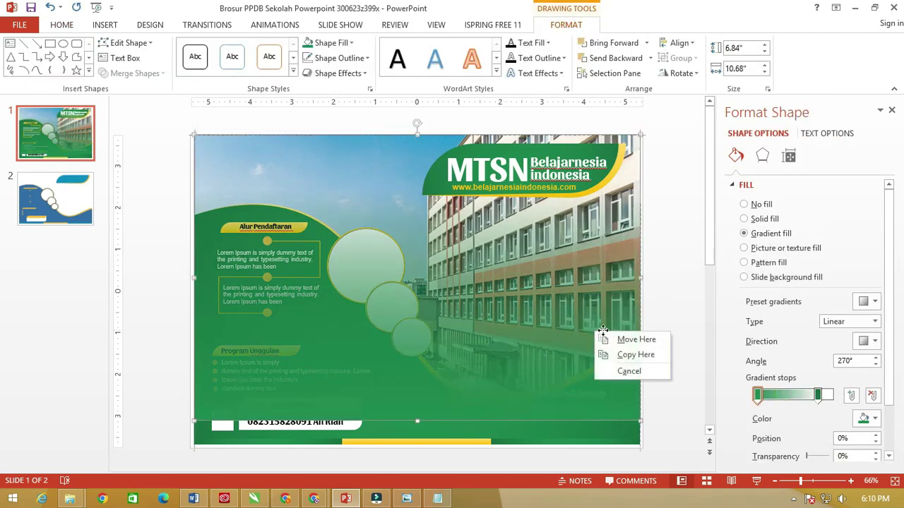
left_click(672, 321)
left_click(605, 270)
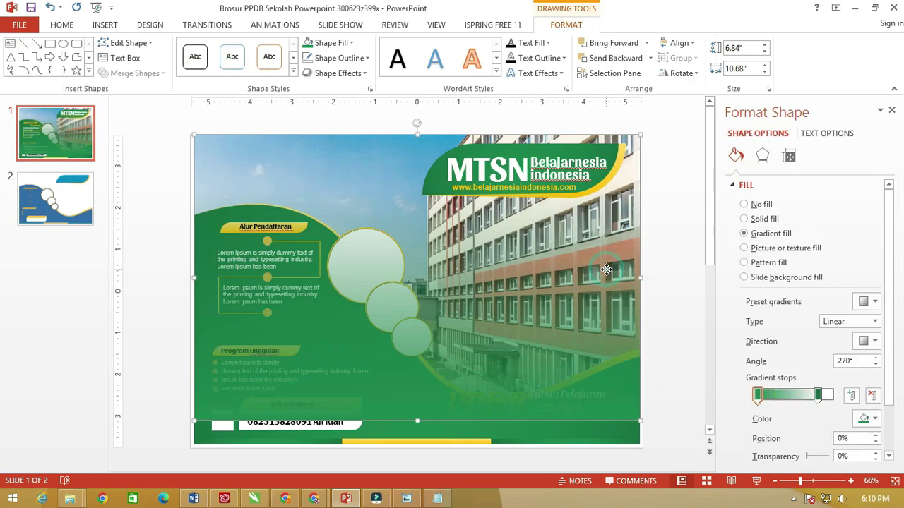
right_click(607, 274)
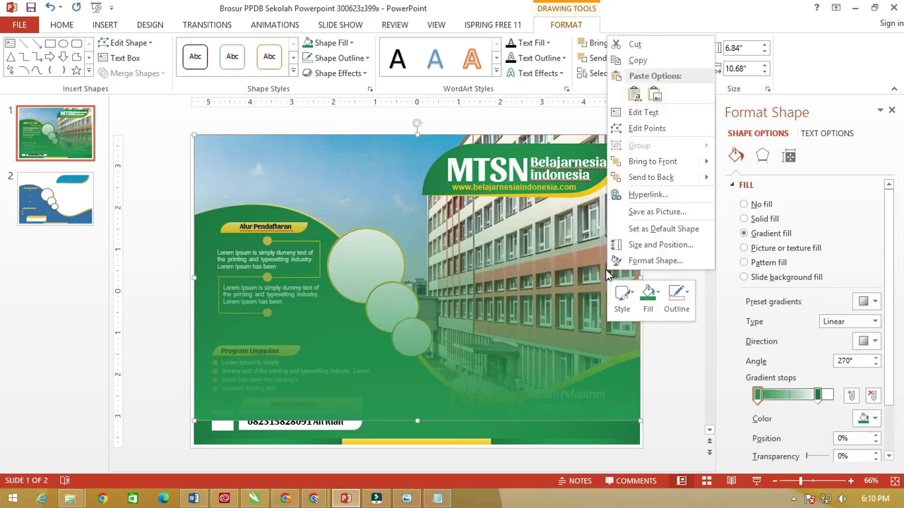
- Send the green overlay to the back, then send the building picture behind it
left_click(664, 179)
left_click(666, 191)
left_click(630, 208)
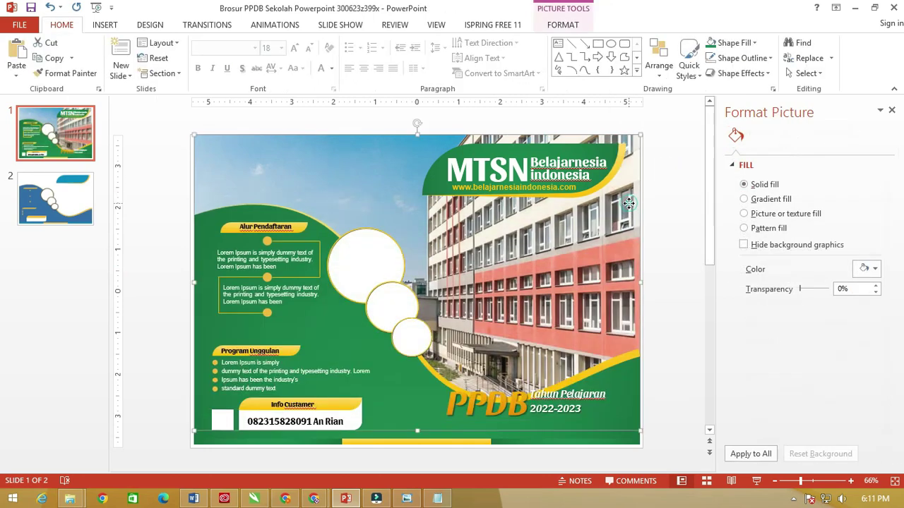
right_click(630, 208)
left_click(696, 328)
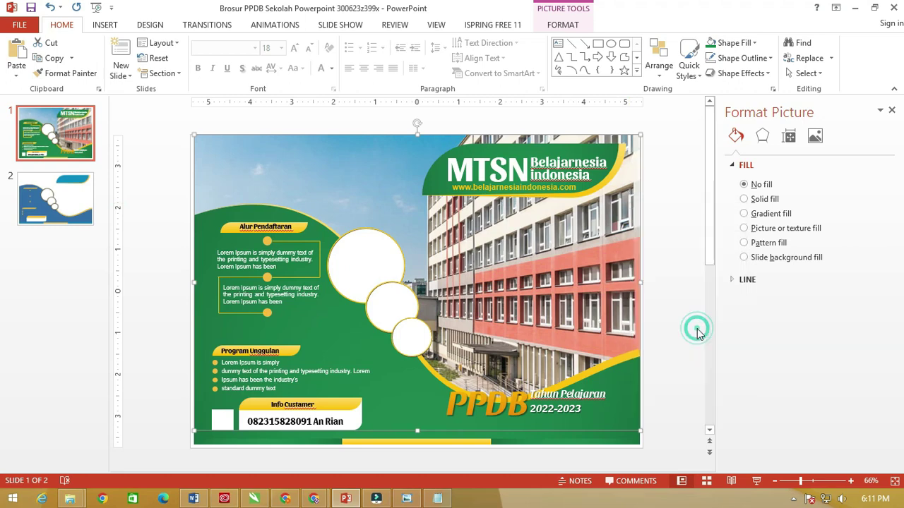
left_click(686, 283)
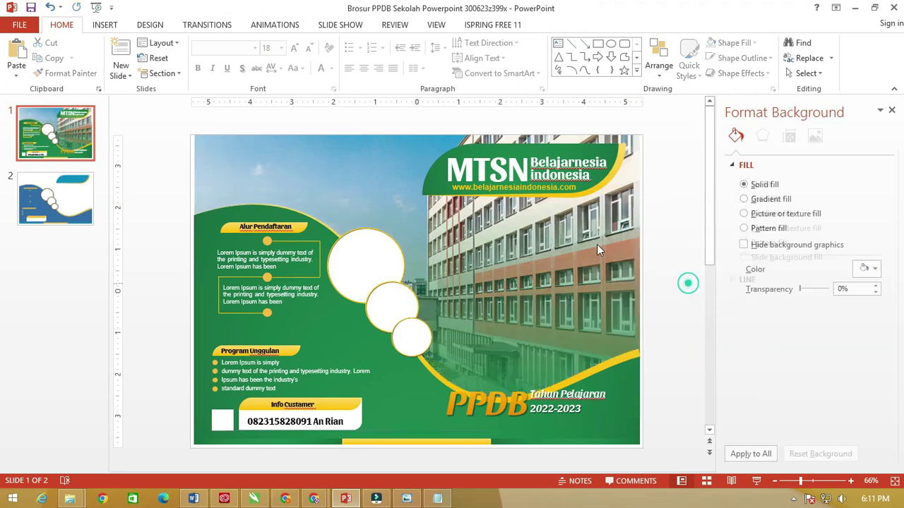
- Lower the overlay's top edge slightly and nudge the building picture up into place
left_click(394, 151)
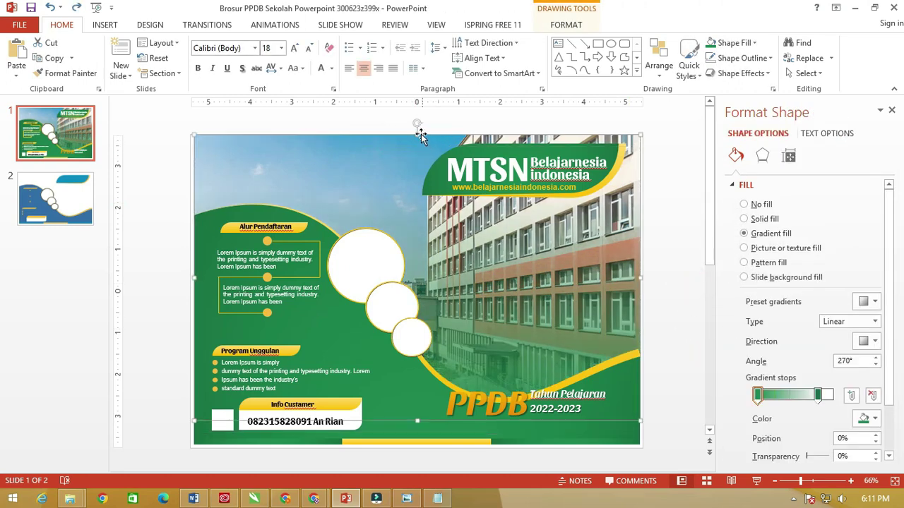
left_click_drag(420, 136, 417, 149)
left_click(426, 141)
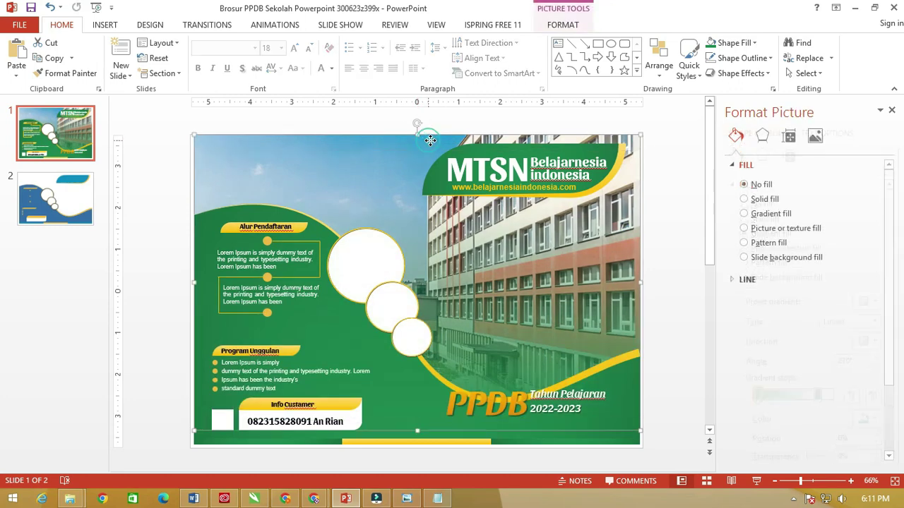
left_click_drag(416, 134, 417, 138)
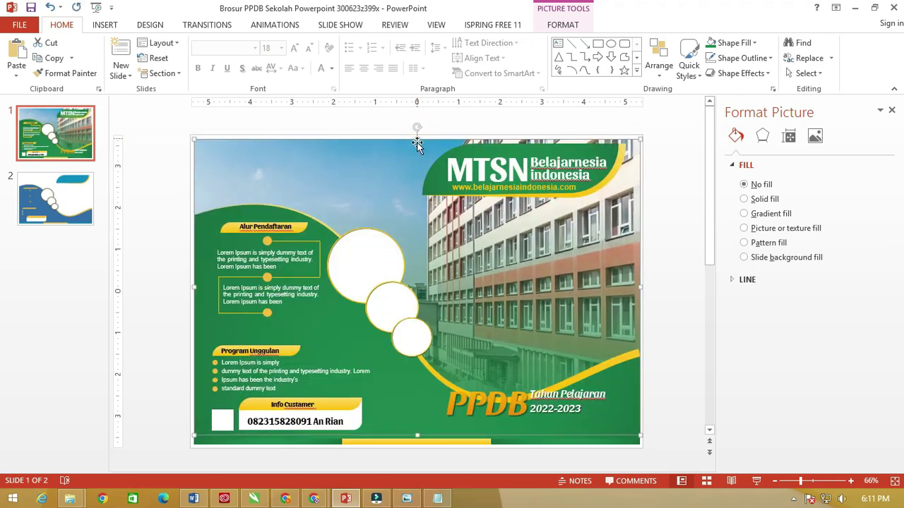
key("ctrl+Up")
key("ctrl+Up")
key("ctrl+Up")
key("ctrl+Up")
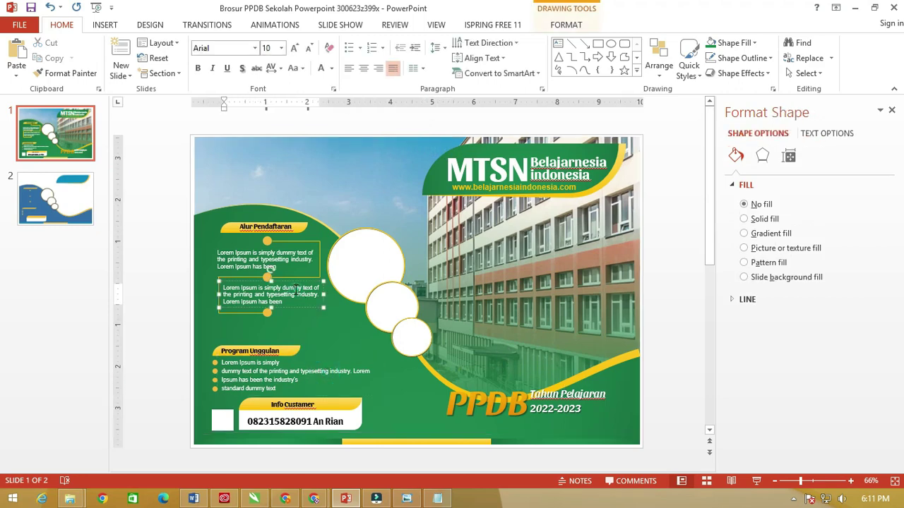
- Copy the lorem text box below 2022-2023, centre it, and paste the girl cut-out photo
mouse_move(296, 295)
left_mouse_down()
mouse_move(508, 369)
mouse_move(533, 424)
mouse_move(597, 427)
left_mouse_up()
key("ctrl+e")
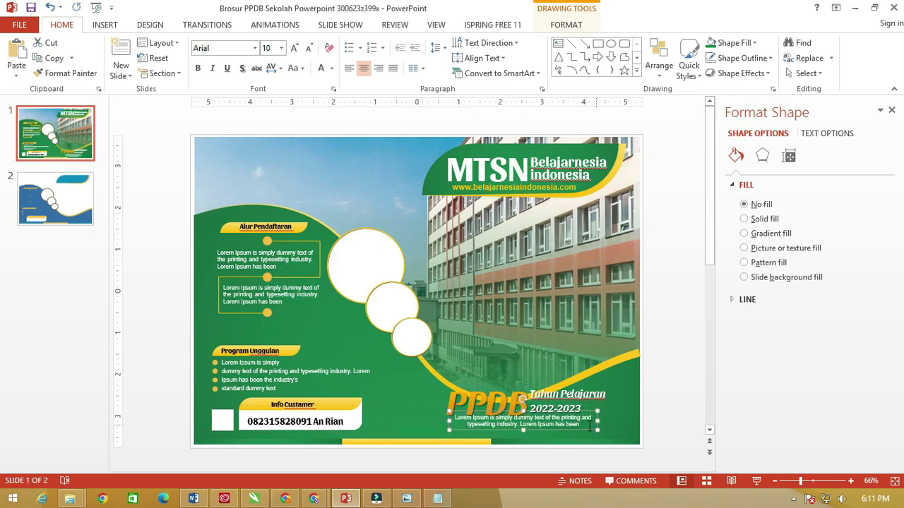
left_click_drag(552, 412, 553, 418)
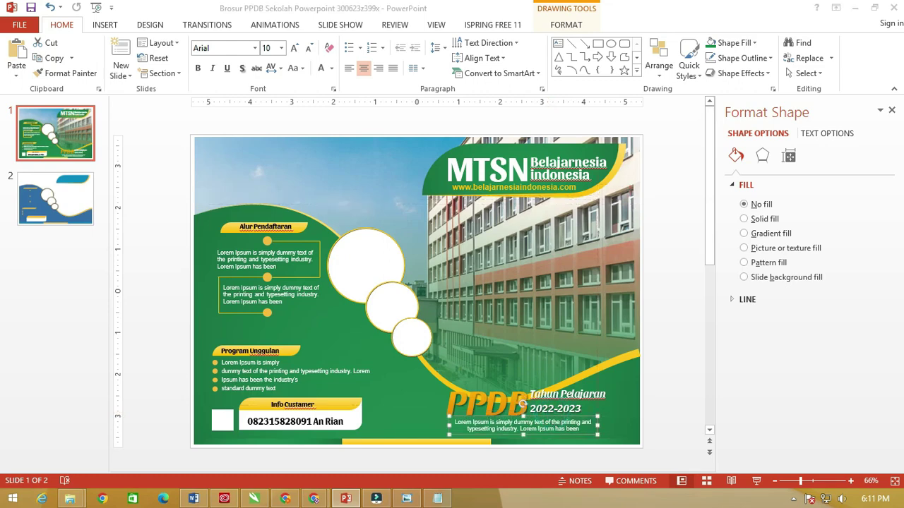
key("ctrl+v")
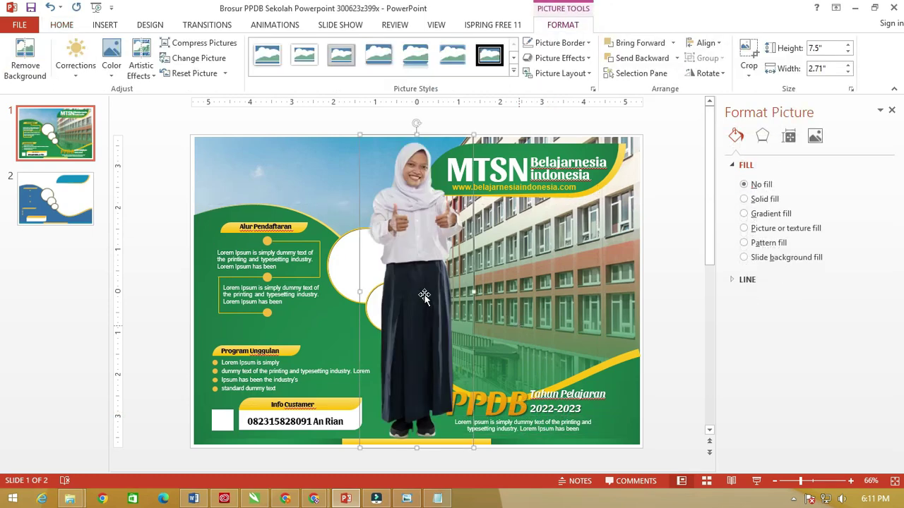
- Move the girl photo right and reorder its layers so it sits in front of the building photo
left_click_drag(430, 282, 536, 283)
right_click(522, 297)
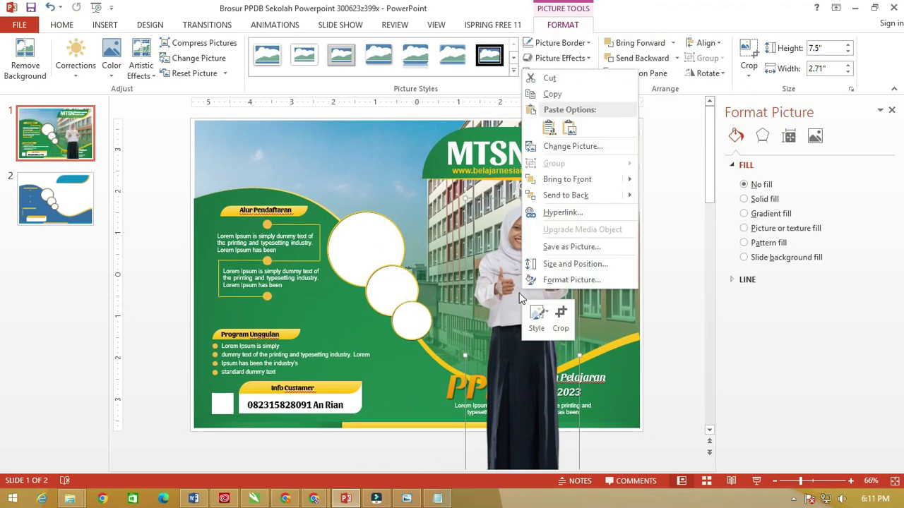
mouse_move(562, 198)
left_click(695, 212)
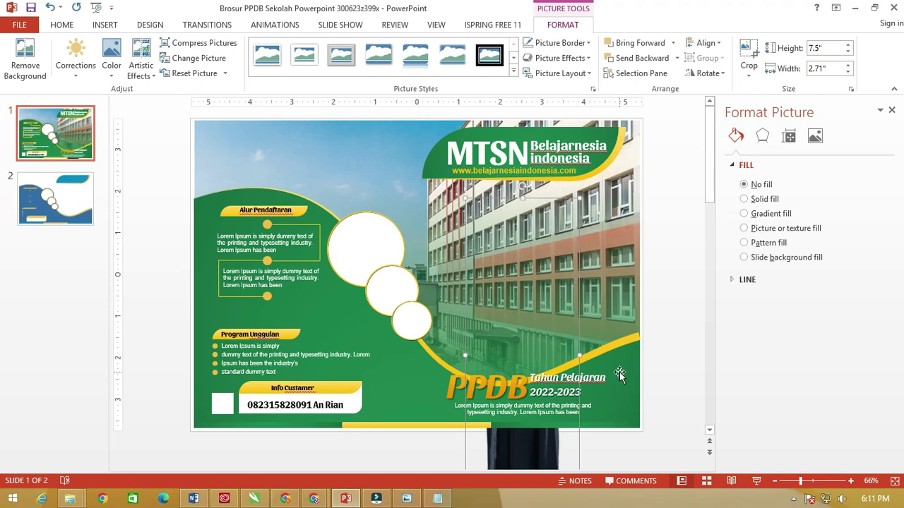
right_click(537, 449)
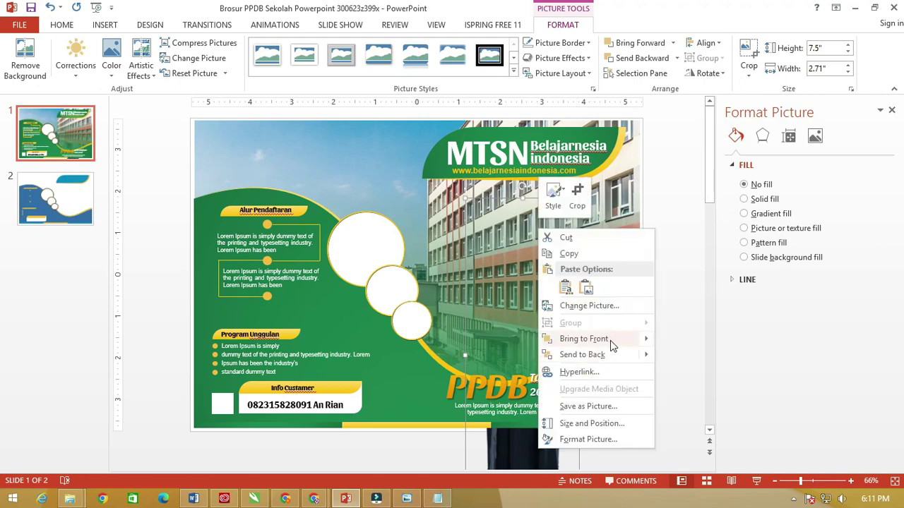
mouse_move(610, 340)
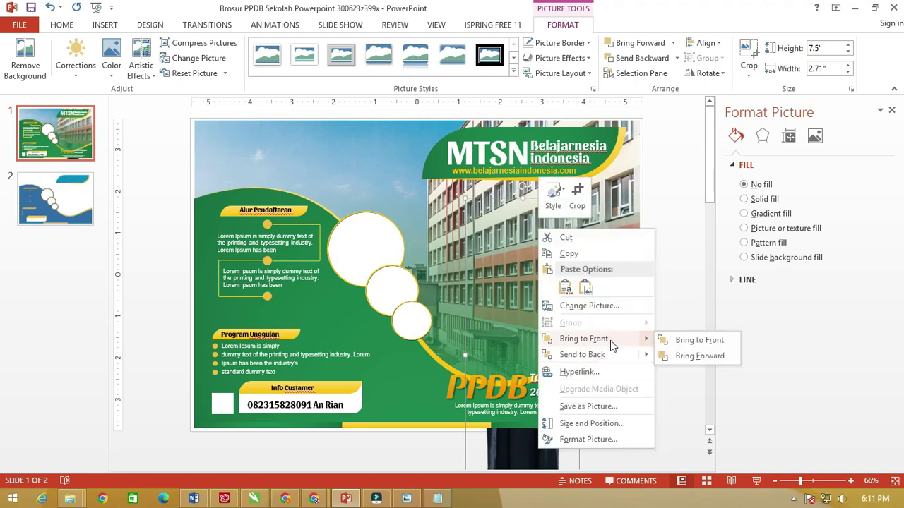
left_click(675, 355)
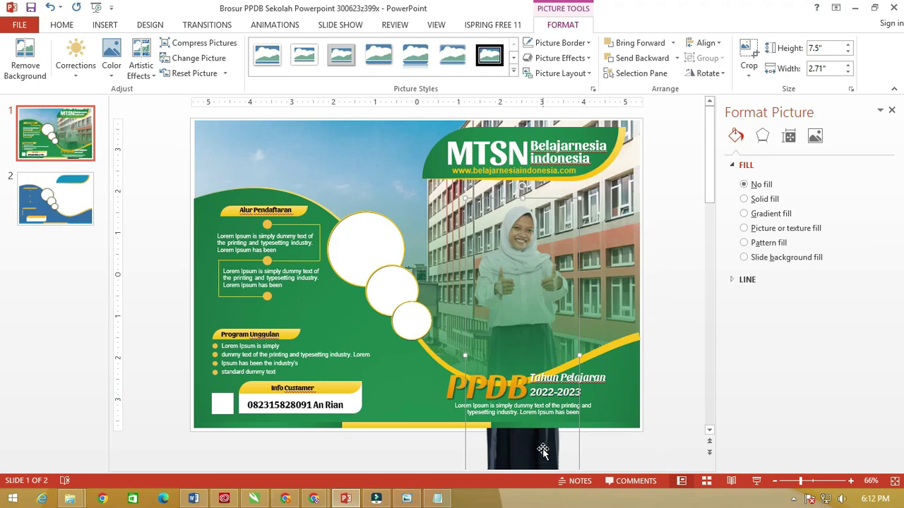
scroll(542, 451, "down", 2)
right_click(505, 423)
mouse_move(577, 314)
left_click(650, 324)
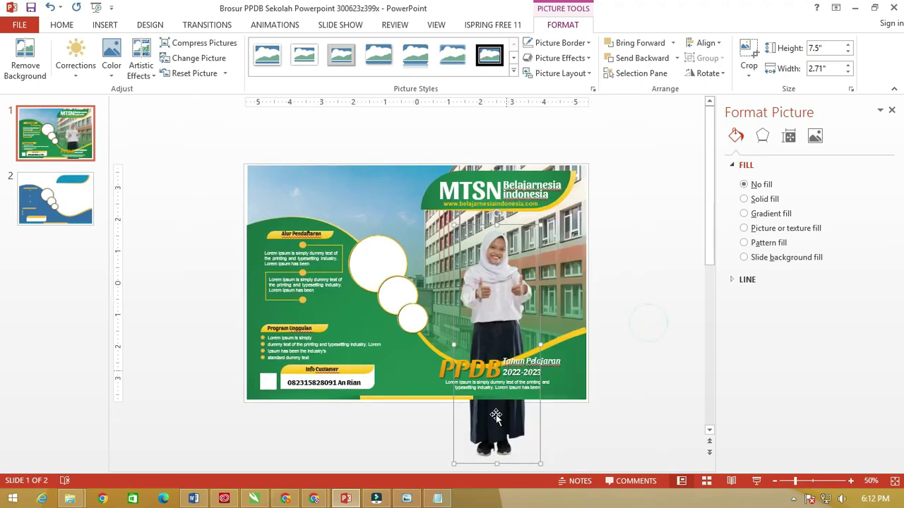
scroll(581, 215, "down", 1)
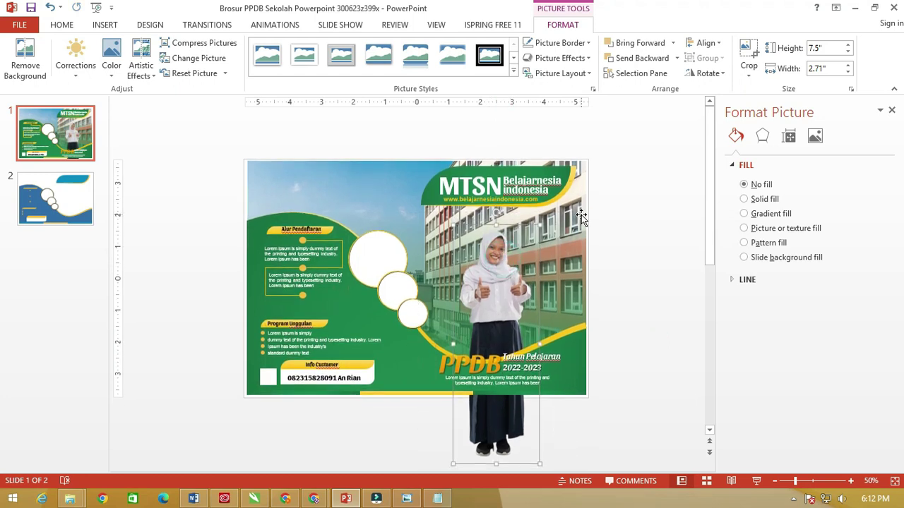
- Crop the girl picture's bottom up to the slide edge and place the three-student photo
left_click(748, 48)
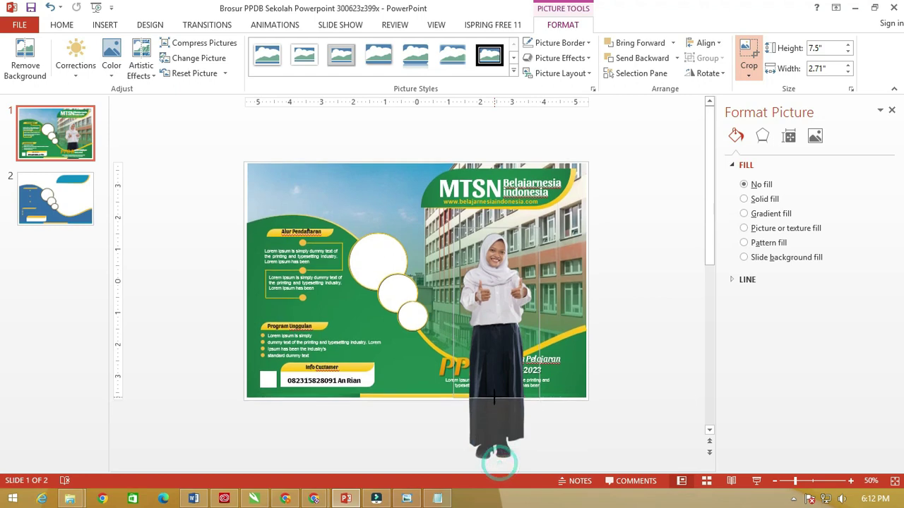
left_click_drag(497, 460, 494, 399)
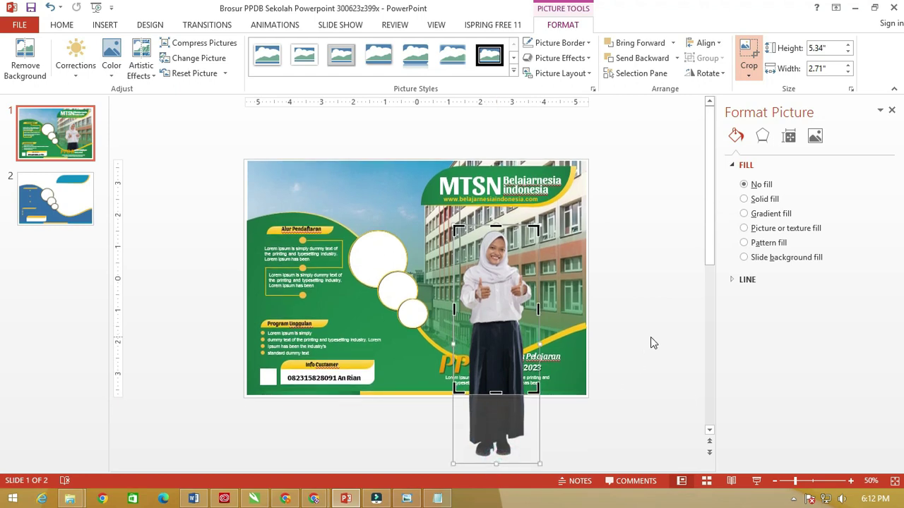
left_click(651, 342)
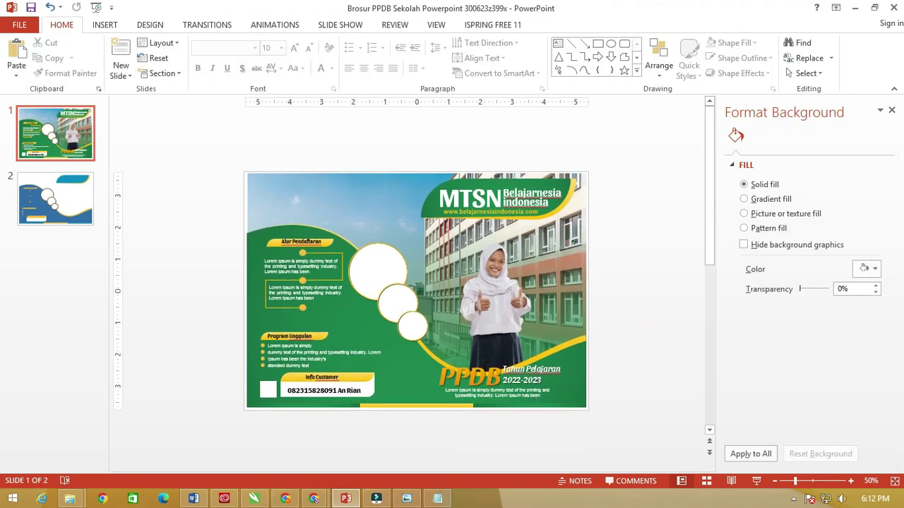
left_click_drag(313, 221, 325, 219)
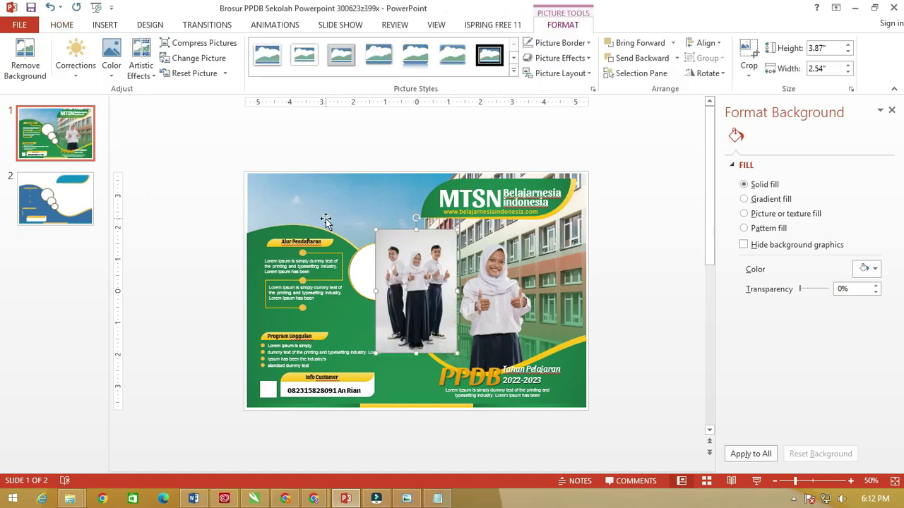
- Delete the loose three-student photo from the slide
mouse_move(422, 282)
left_mouse_down()
mouse_move(401, 270)
mouse_move(387, 242)
left_mouse_up()
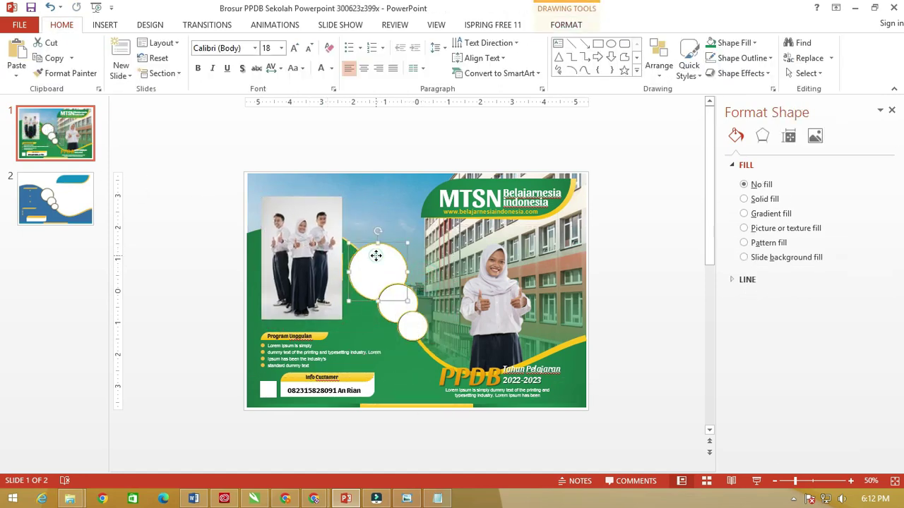
scroll(363, 228, "up", 1)
scroll(340, 233, "up", 1)
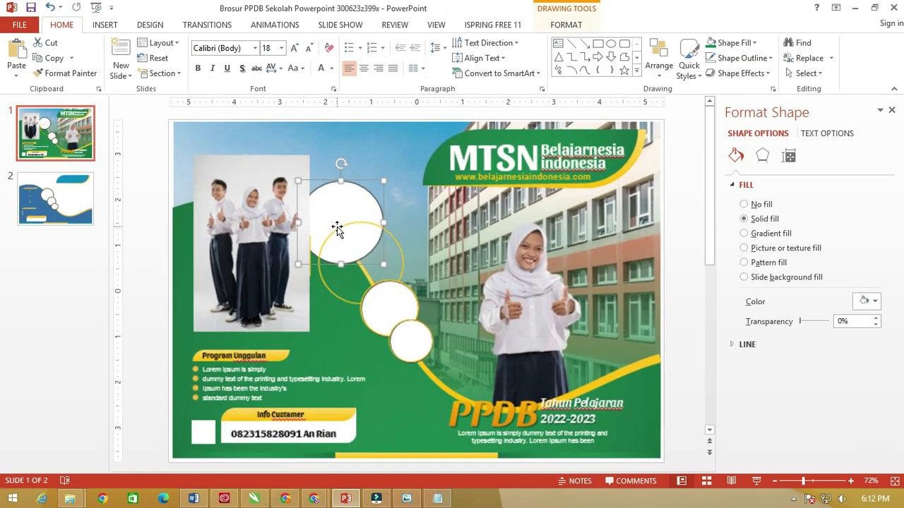
left_click(247, 209)
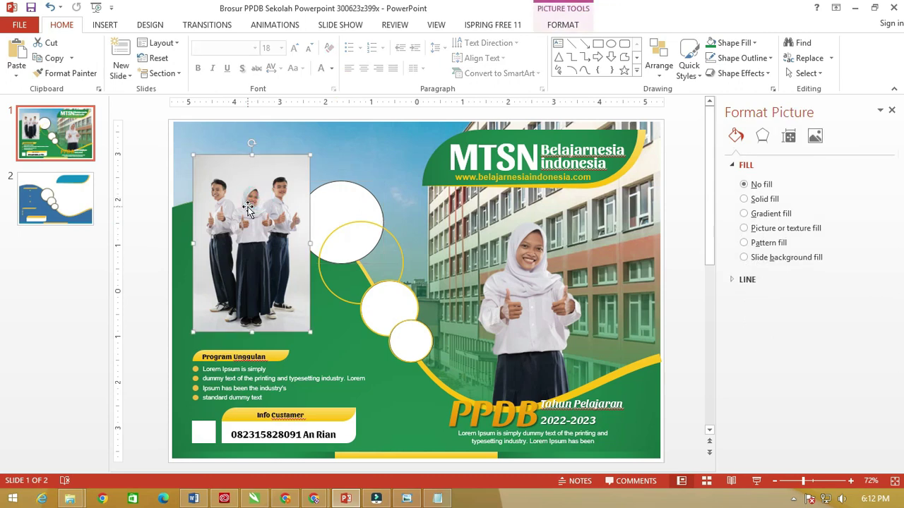
key("Delete")
- Fill the top white circle with the Layer 1 group photo
left_click(346, 205)
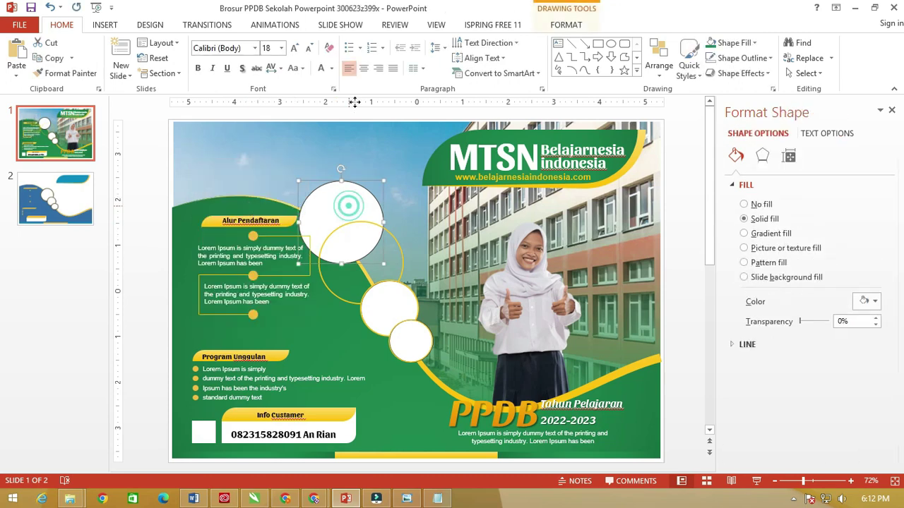
left_click(566, 24)
left_click(331, 42)
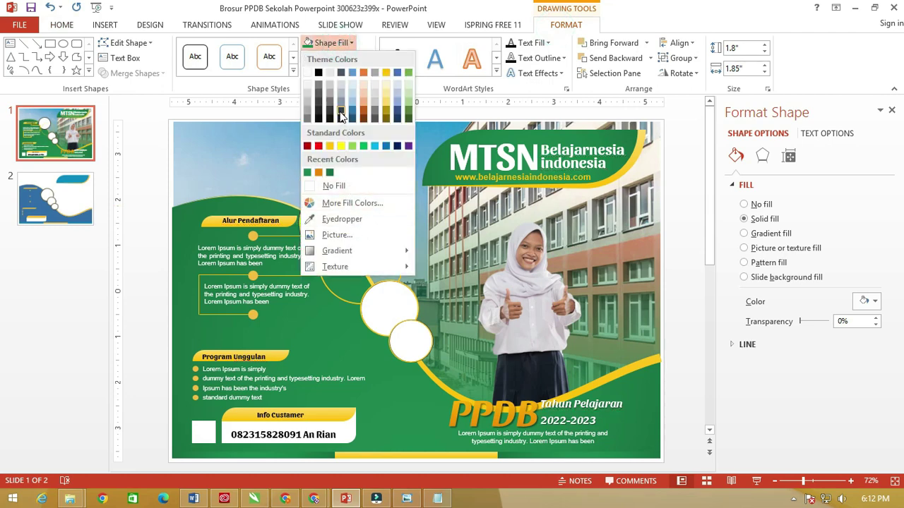
left_click(335, 235)
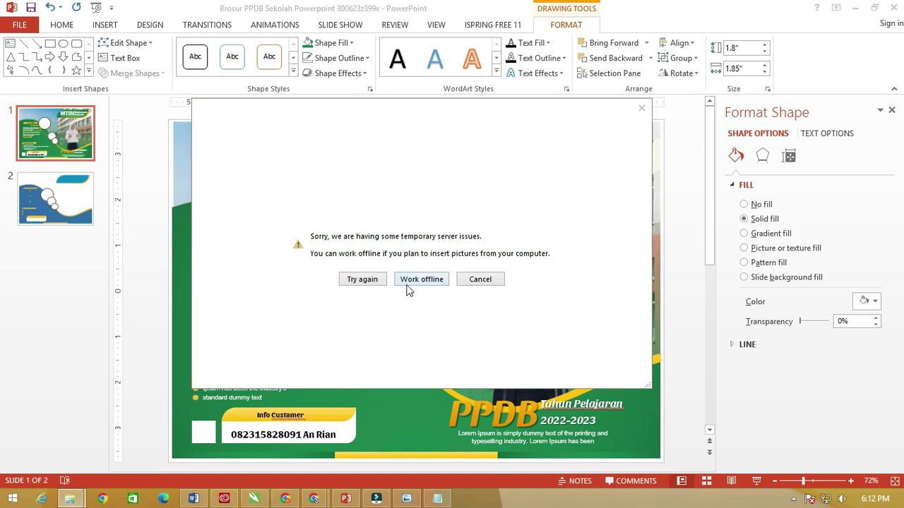
left_click(433, 281)
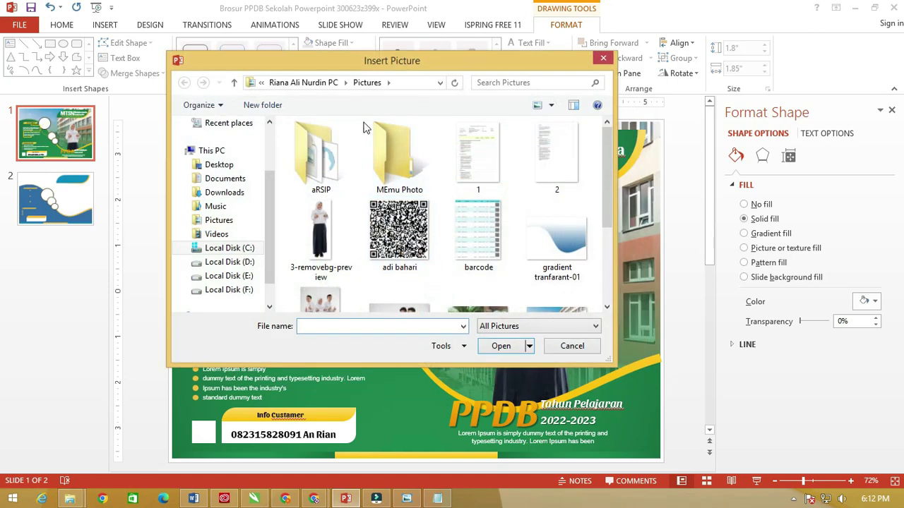
left_click(321, 300)
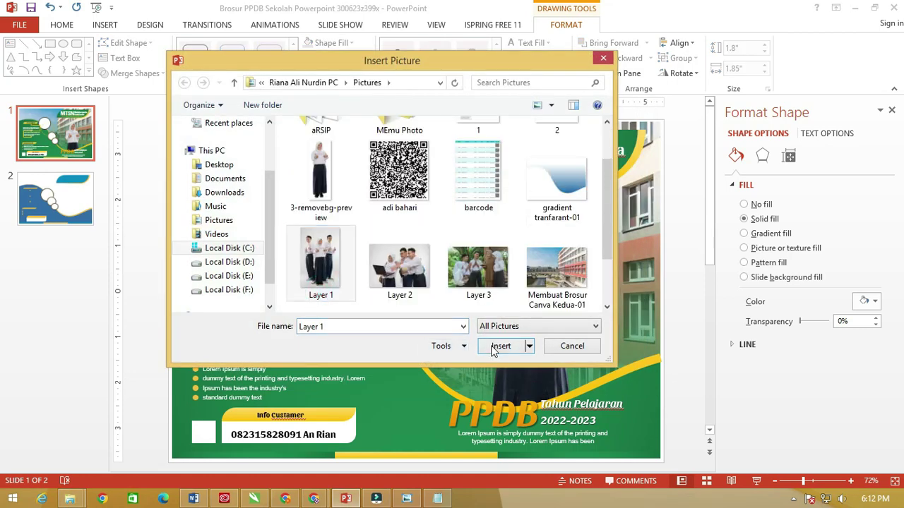
left_click(494, 347)
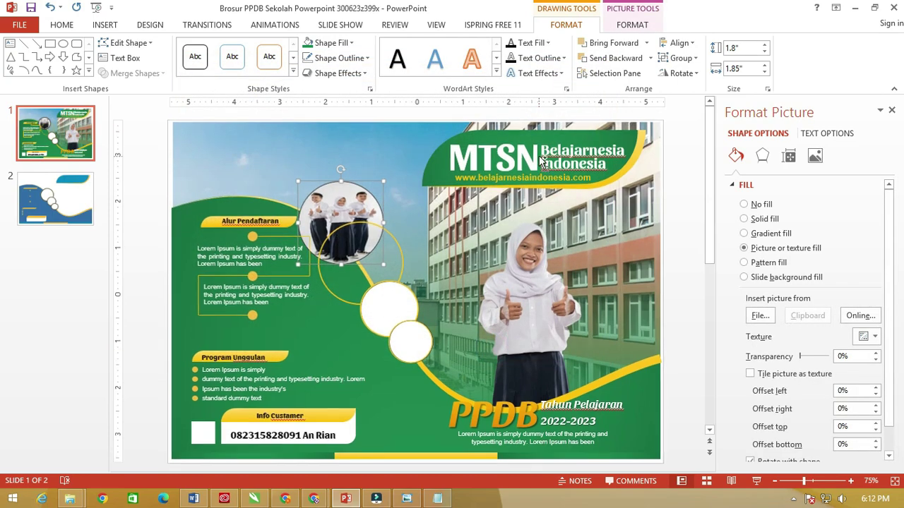
- Crop to frame the students inside the circle and move it into the yellow ring
scroll(542, 161, "up", 8)
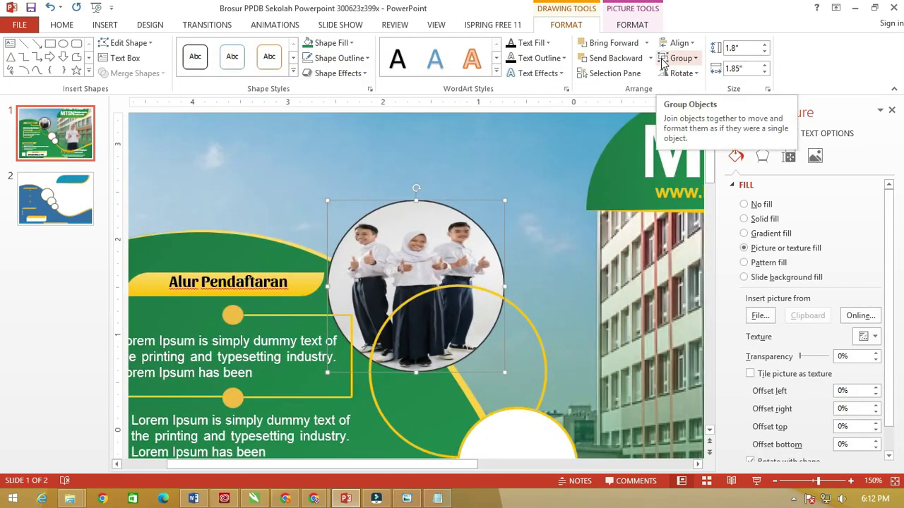
left_click(632, 25)
left_click(747, 49)
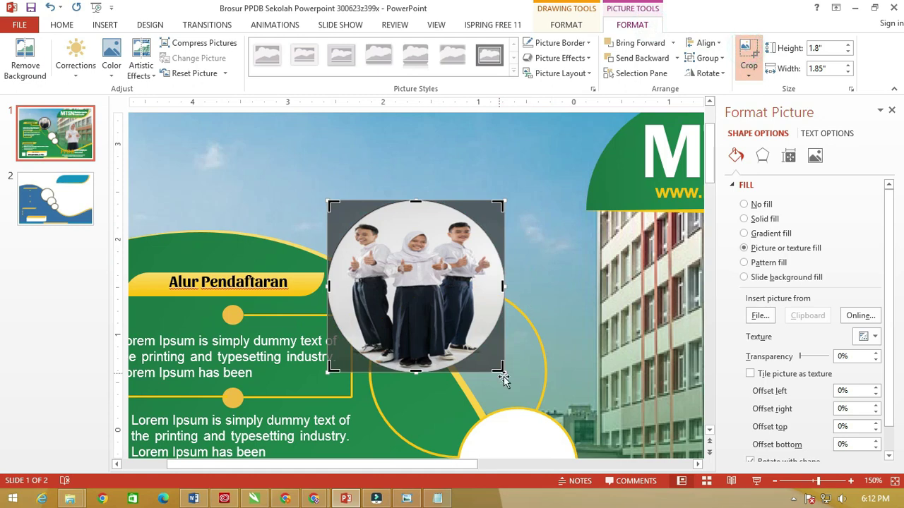
left_click_drag(501, 372, 501, 467)
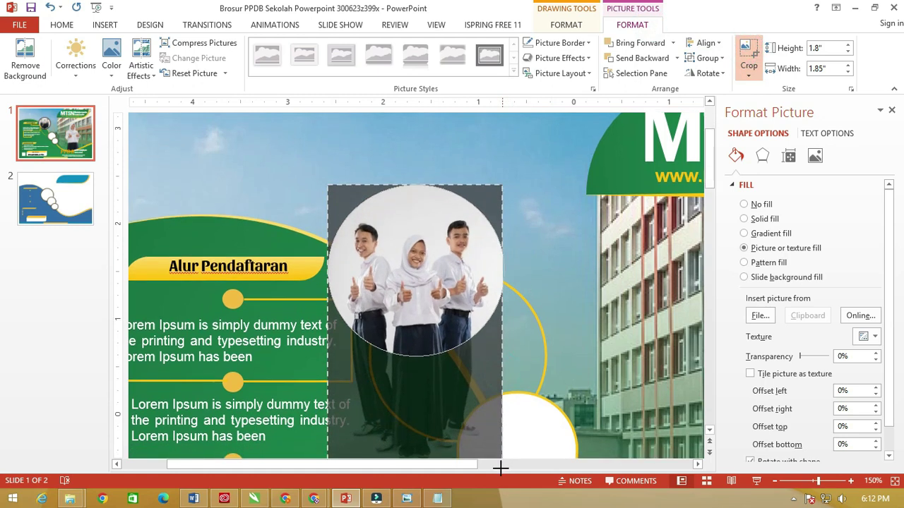
left_click_drag(428, 315, 430, 315)
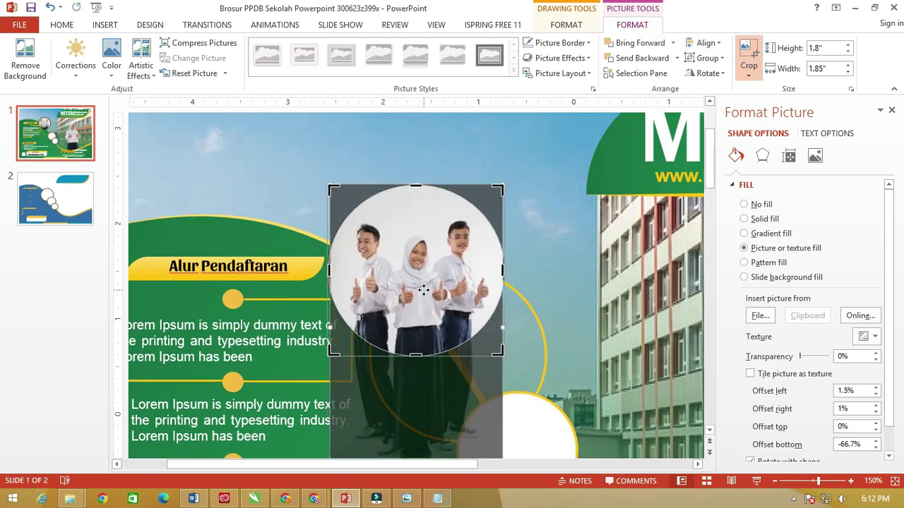
left_click(541, 262)
left_click_drag(428, 246, 471, 331)
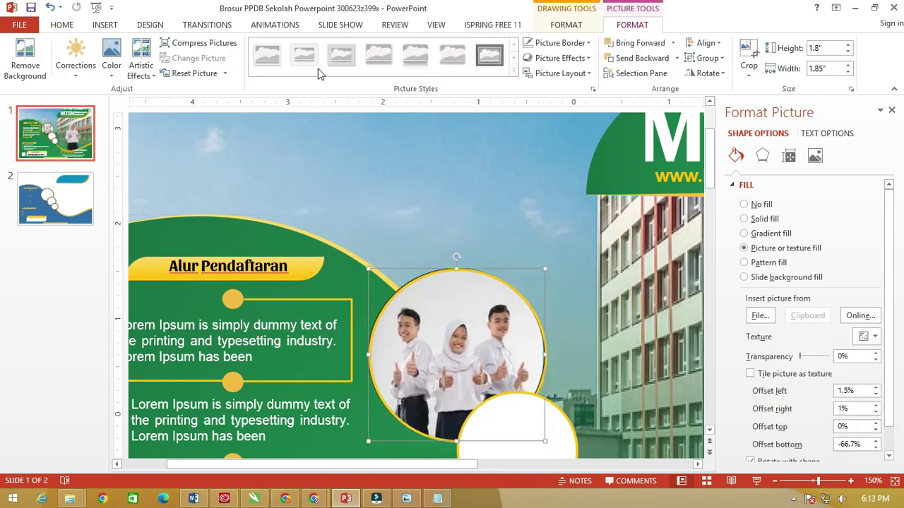
- Set the circular group photo's Shape Outline to No Outline, then zoom out
left_click(66, 26)
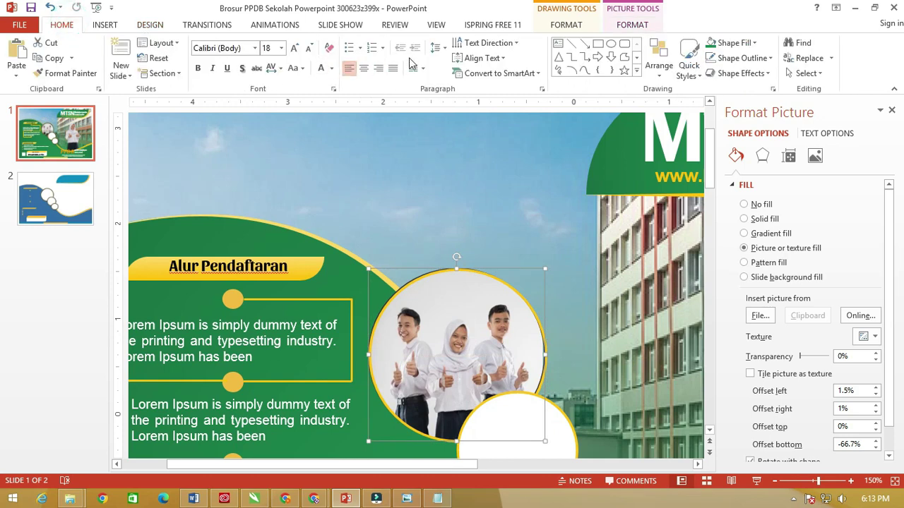
left_click(565, 25)
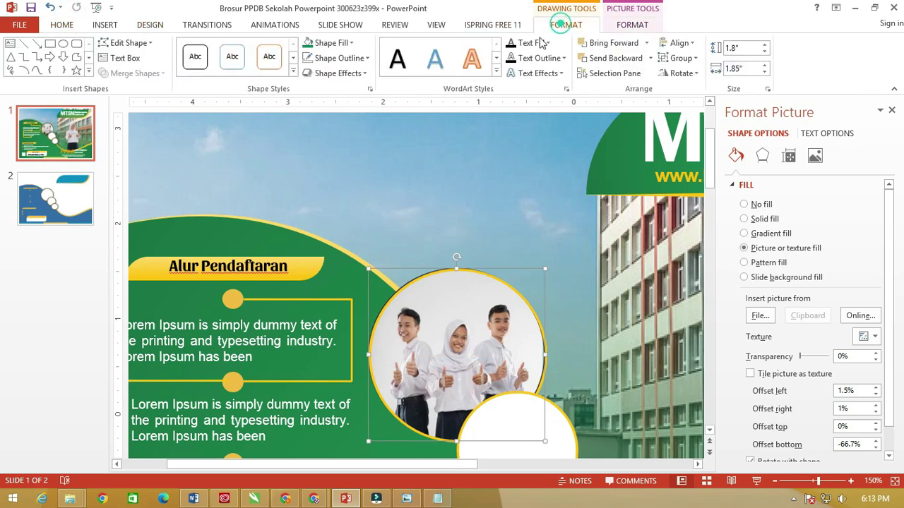
left_click(338, 58)
left_click(344, 43)
left_click(331, 43)
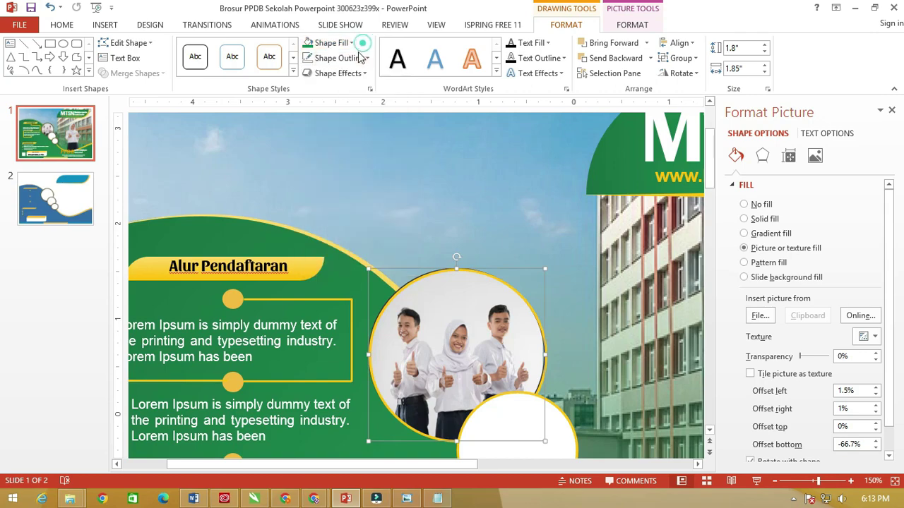
left_click(338, 58)
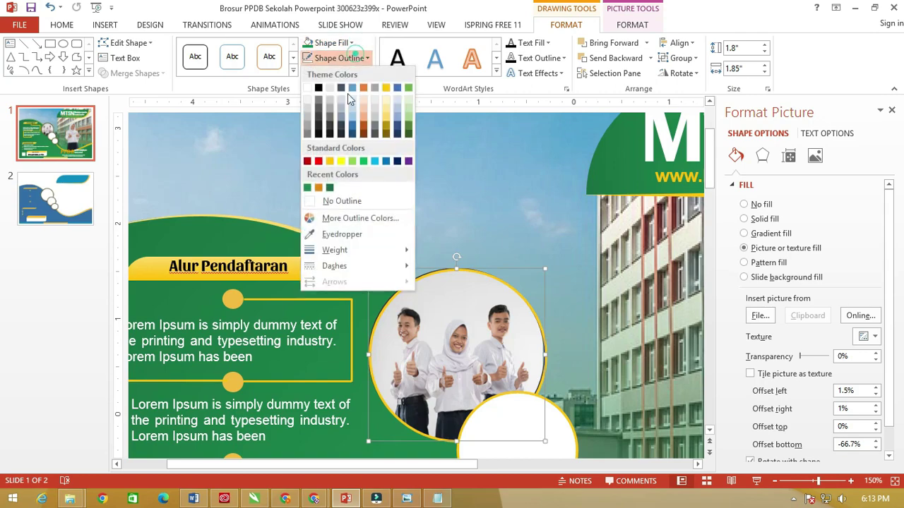
left_click(332, 202)
scroll(390, 200, "down", 4, "ctrl")
scroll(395, 197, "down", 2, "ctrl")
scroll(406, 192, "down", 1, "ctrl")
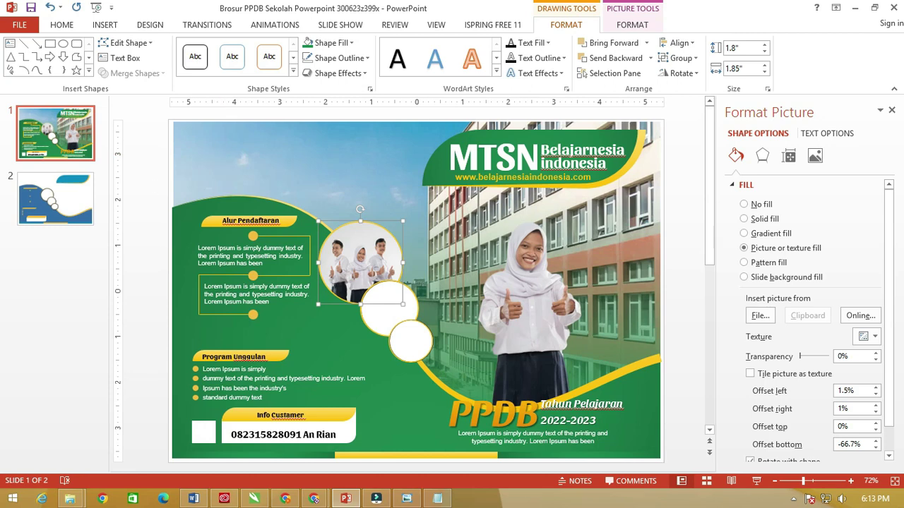
left_click(69, 498)
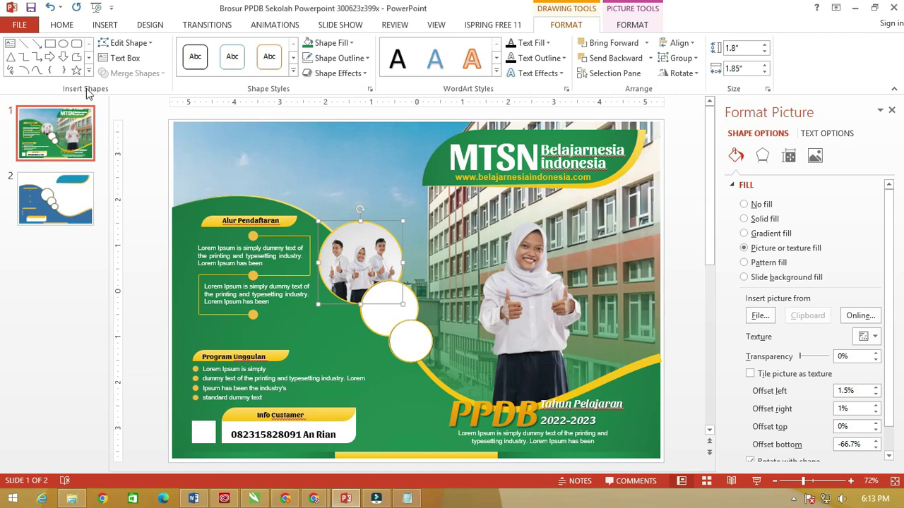
scroll(338, 185, "down", 3, "ctrl")
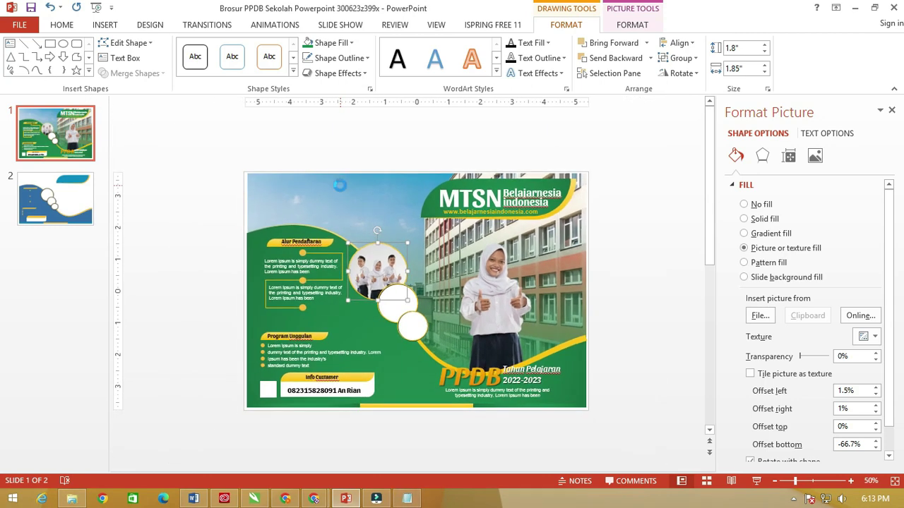